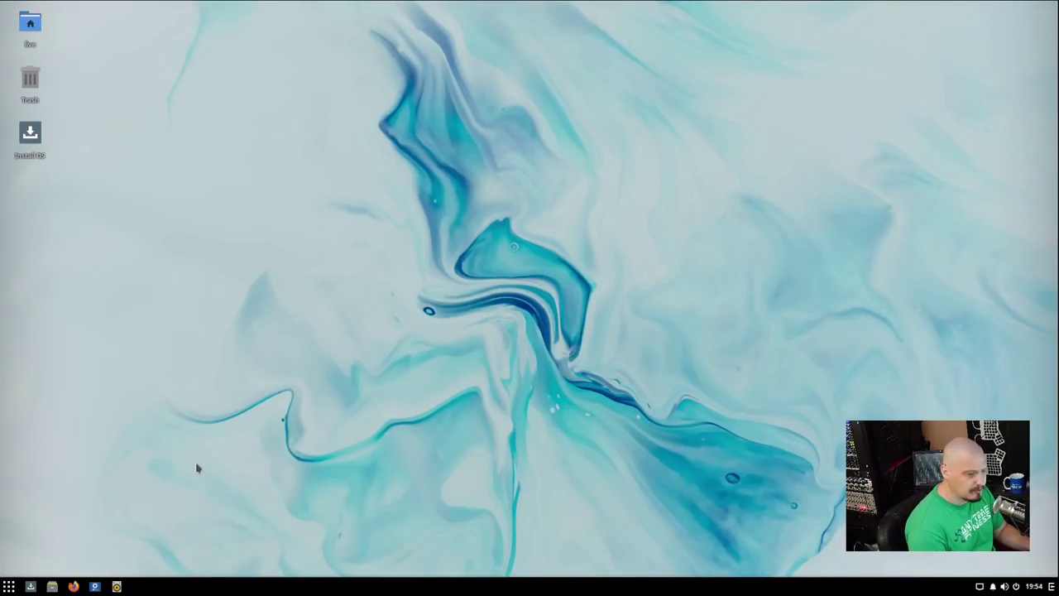
Launch the Solus installer, choose English (United States) and skip location detection.
{"action": "double_click", "coordinate": [29, 134]}
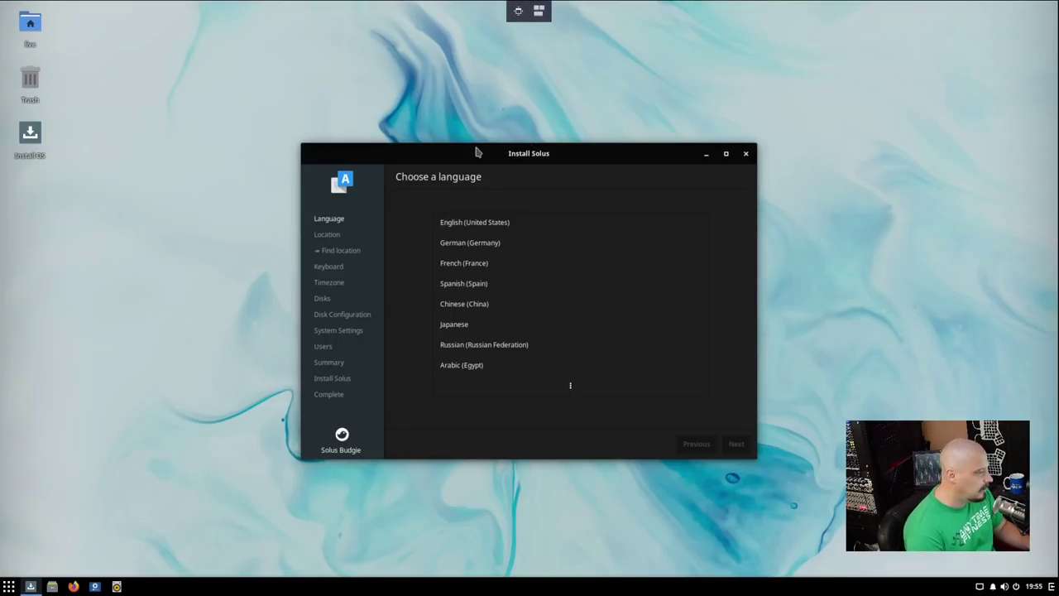
{"action": "left_click", "coordinate": [494, 223]}
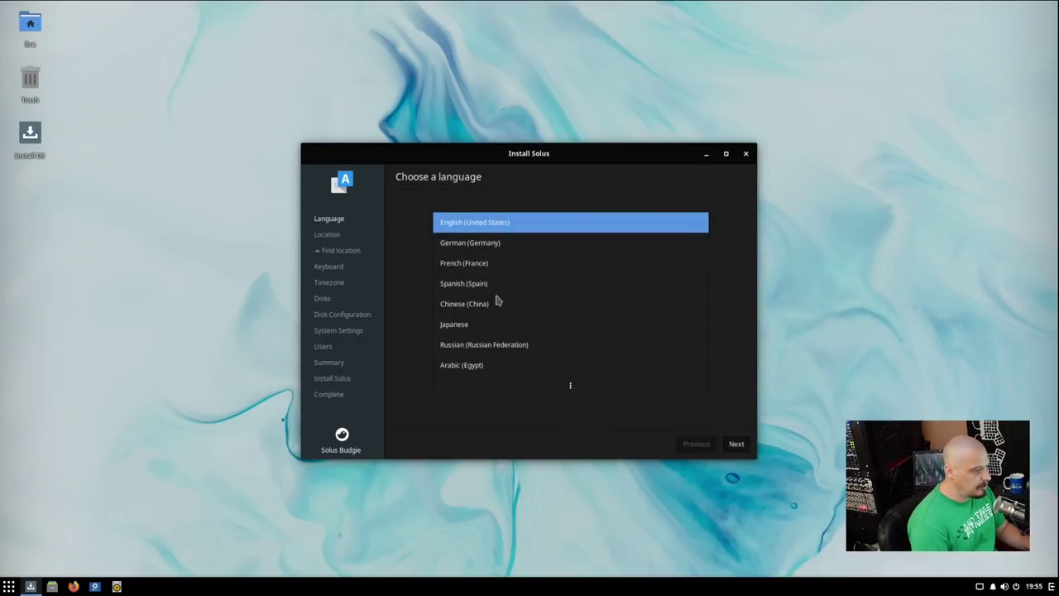
{"action": "left_click", "coordinate": [736, 444]}
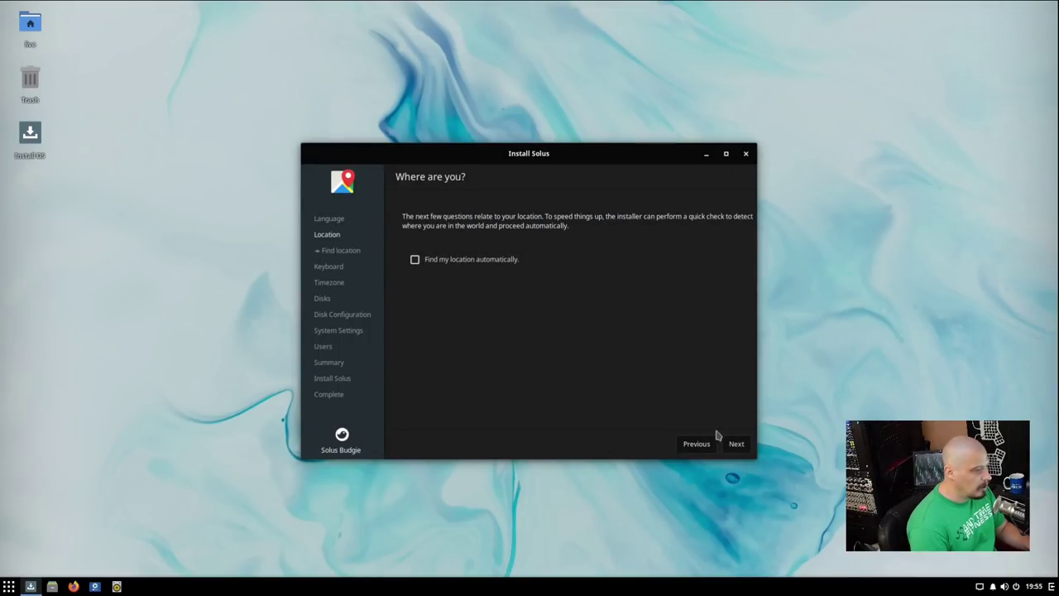
{"action": "left_click", "coordinate": [736, 444]}
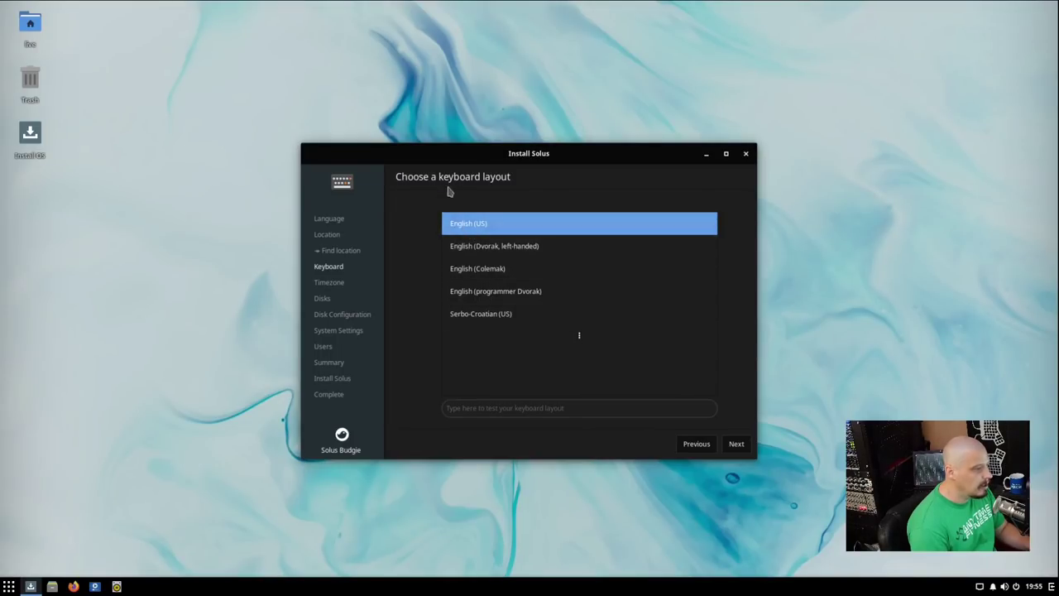
Keep the English (US) keyboard layout and set the timezone to Chicago.
{"action": "left_click", "coordinate": [737, 444]}
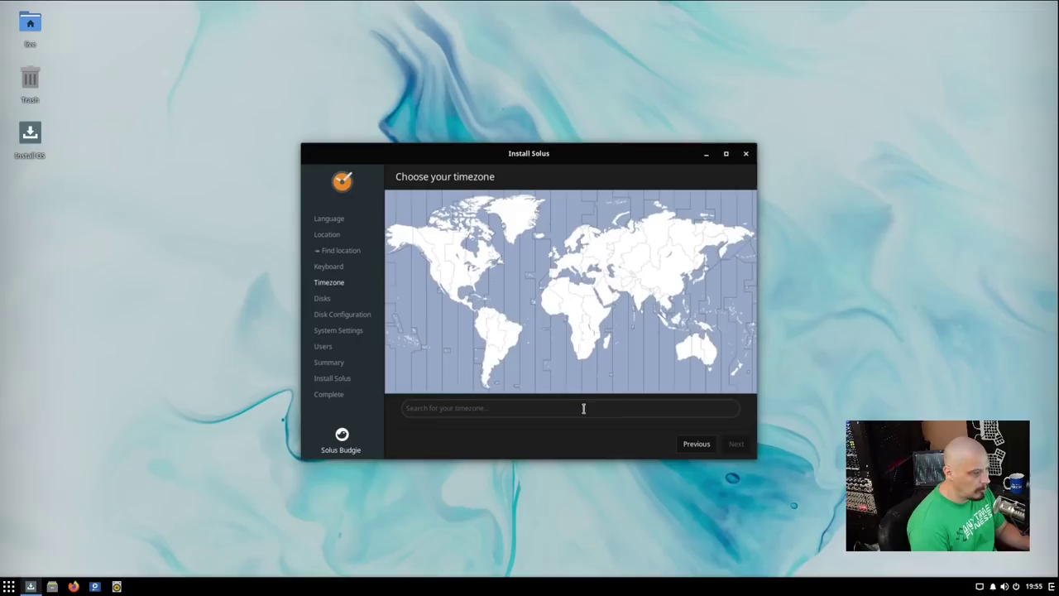
{"action": "left_click", "coordinate": [461, 272]}
{"action": "left_click", "coordinate": [462, 273]}
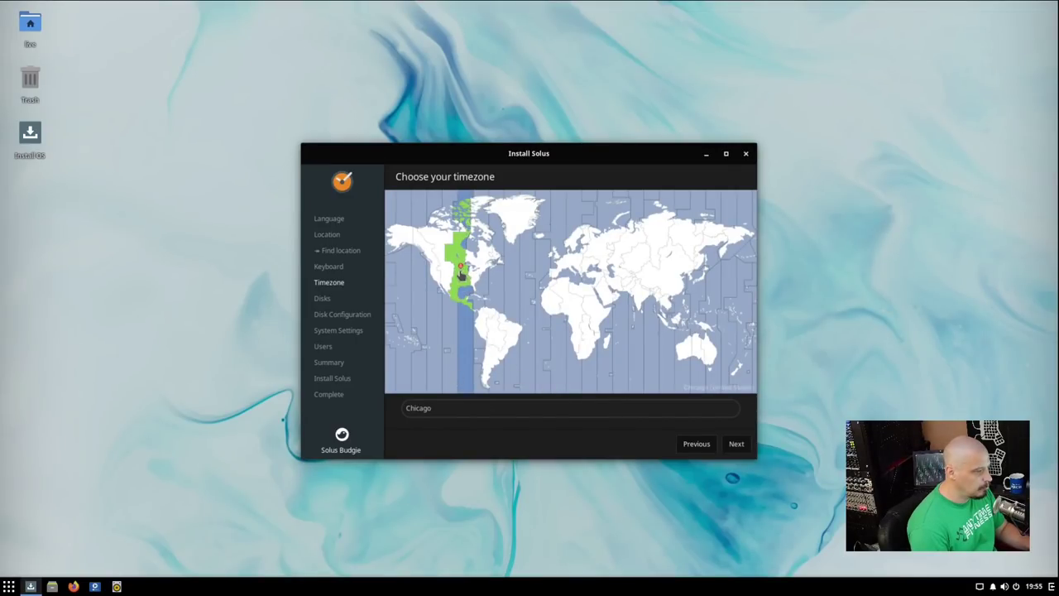
{"action": "left_click", "coordinate": [737, 445]}
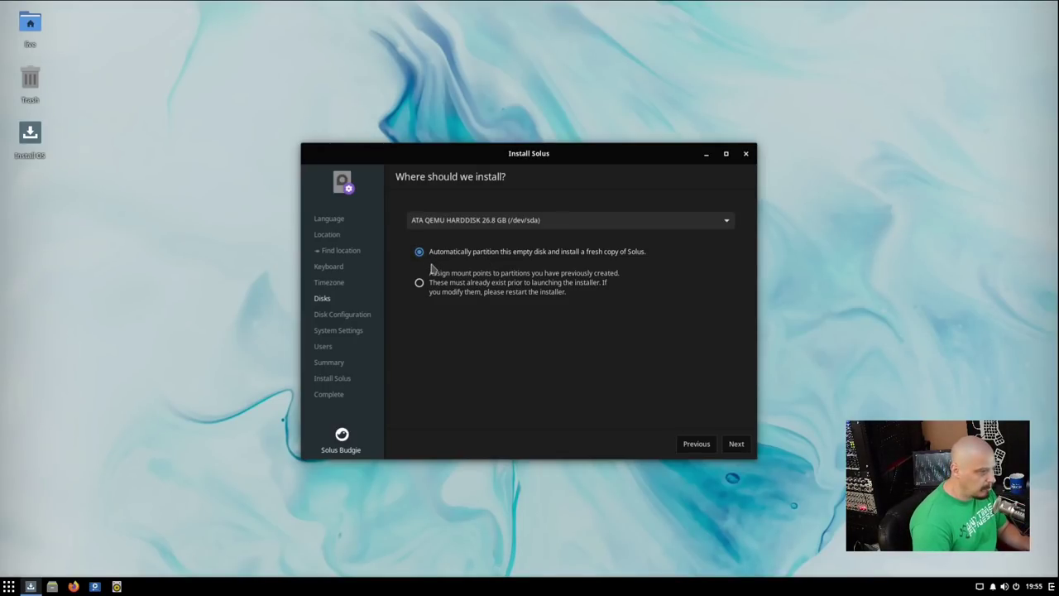
Keep automatic partitioning without LVM or encryption and set the hostname to 'virt'.
{"action": "left_click", "coordinate": [737, 444]}
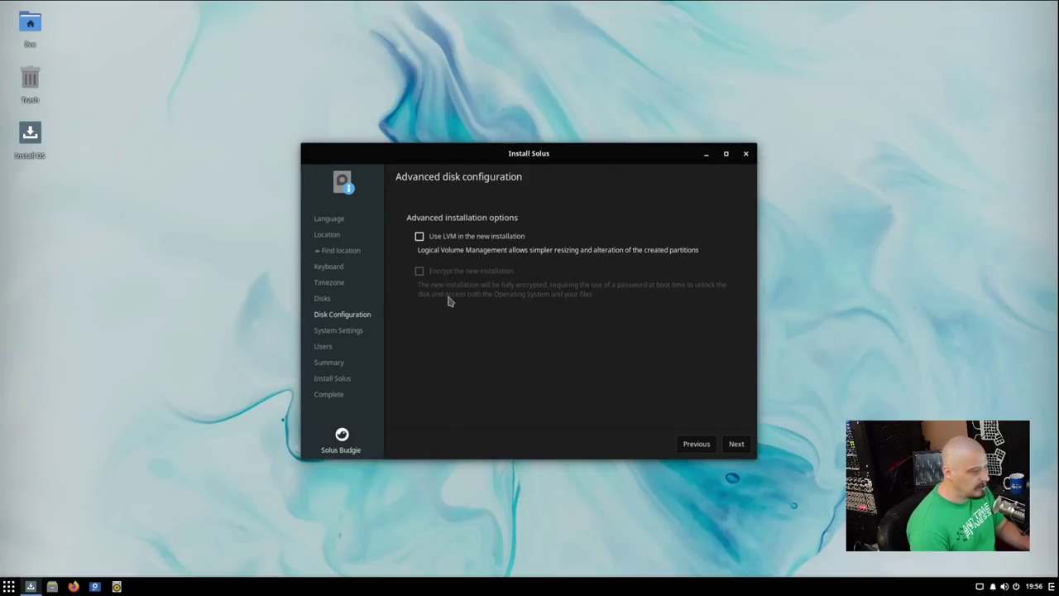
{"action": "left_click", "coordinate": [737, 444]}
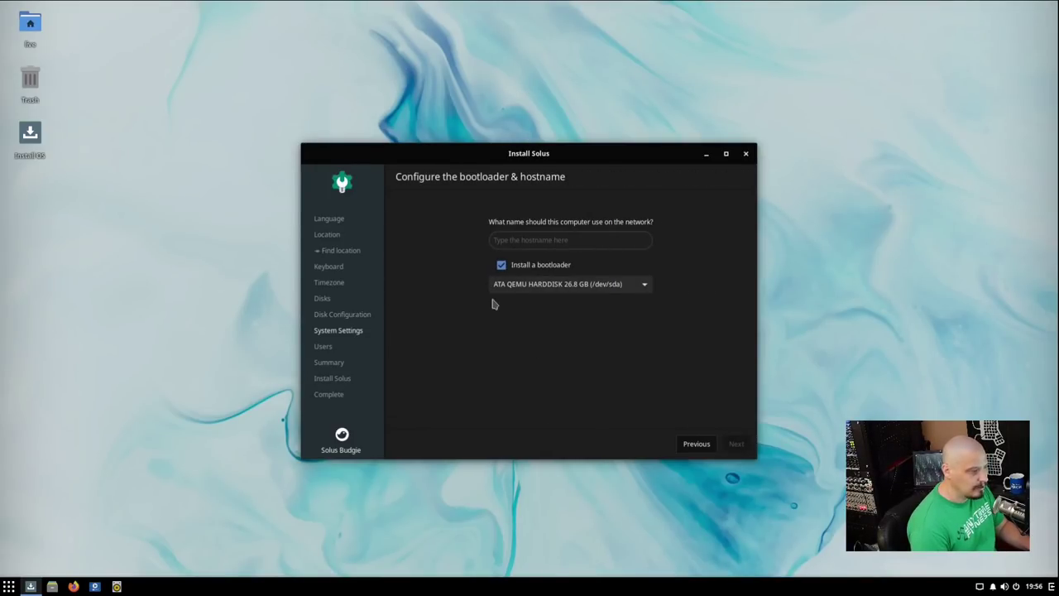
{"action": "left_click", "coordinate": [553, 241]}
{"action": "type", "text": "virt"}
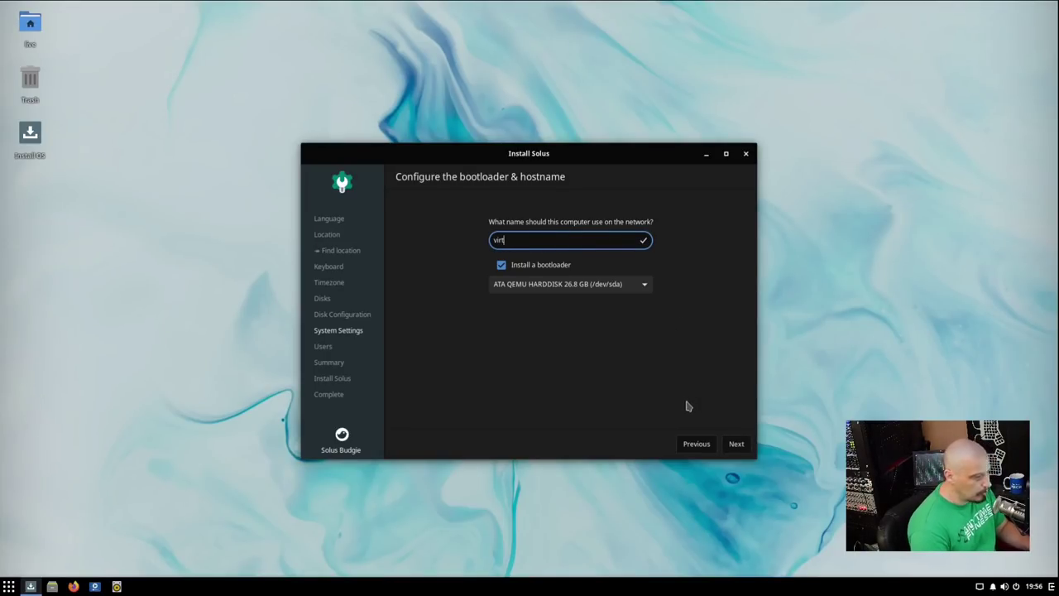
{"action": "left_click", "coordinate": [737, 444]}
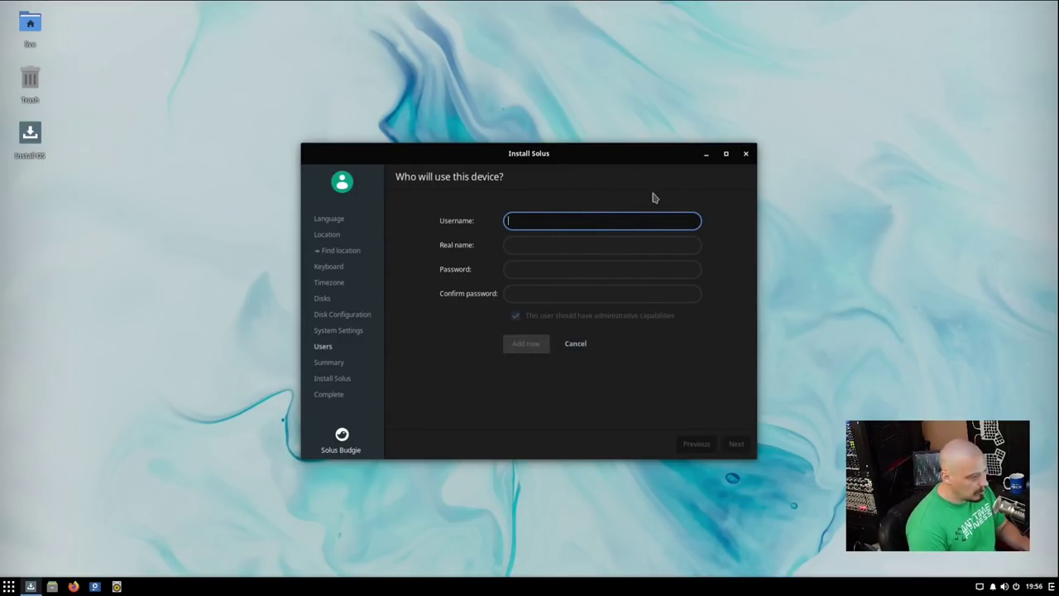
Enter username 'dt', the real name, and an initial password with its confirmation.
{"action": "type", "text": "dt"}
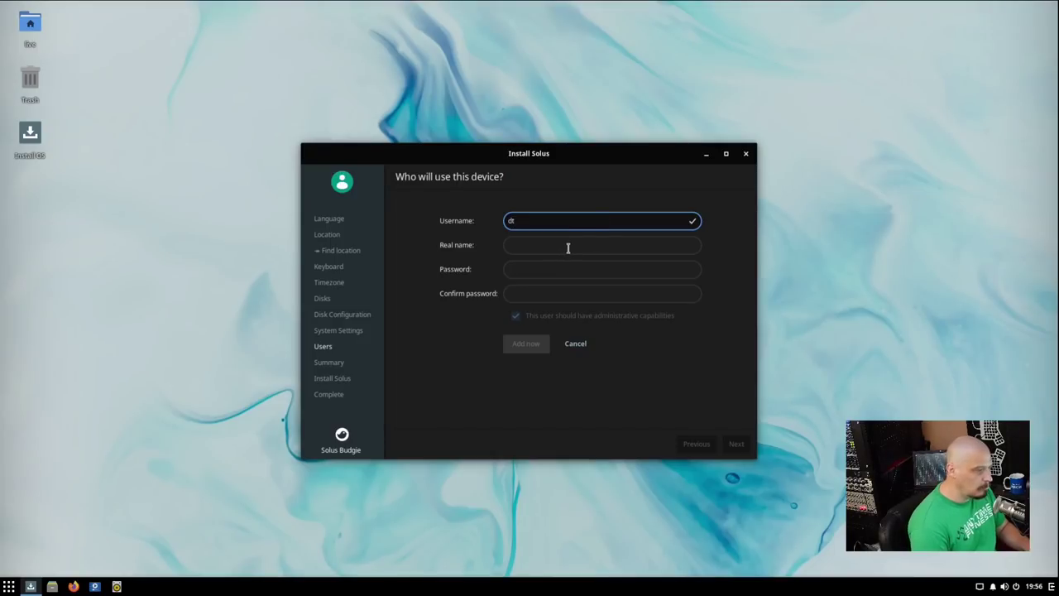
{"action": "left_click", "coordinate": [567, 248]}
{"action": "type", "text": "dt"}
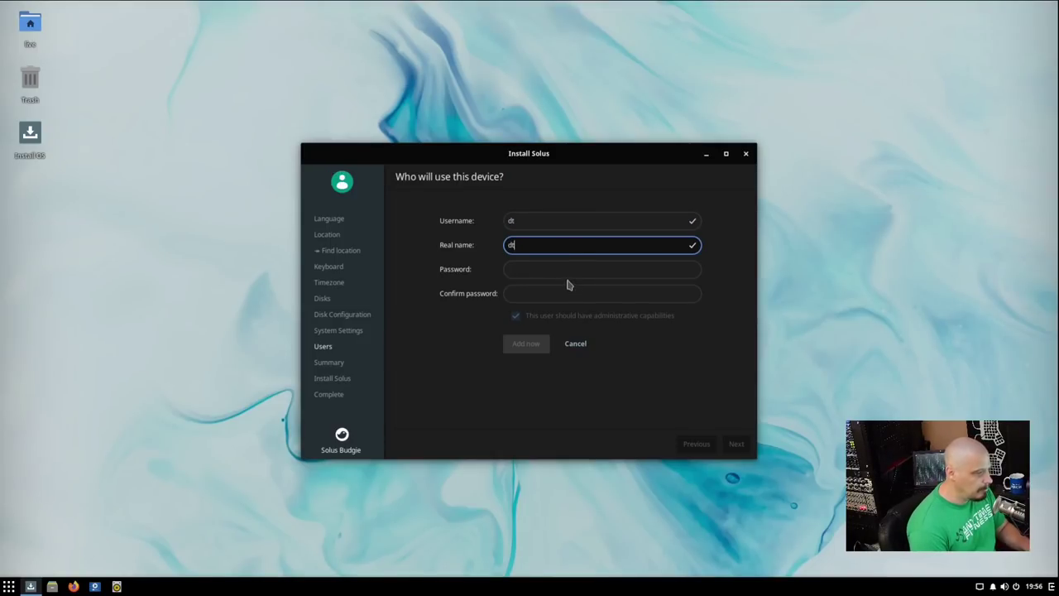
{"action": "left_click", "coordinate": [560, 272]}
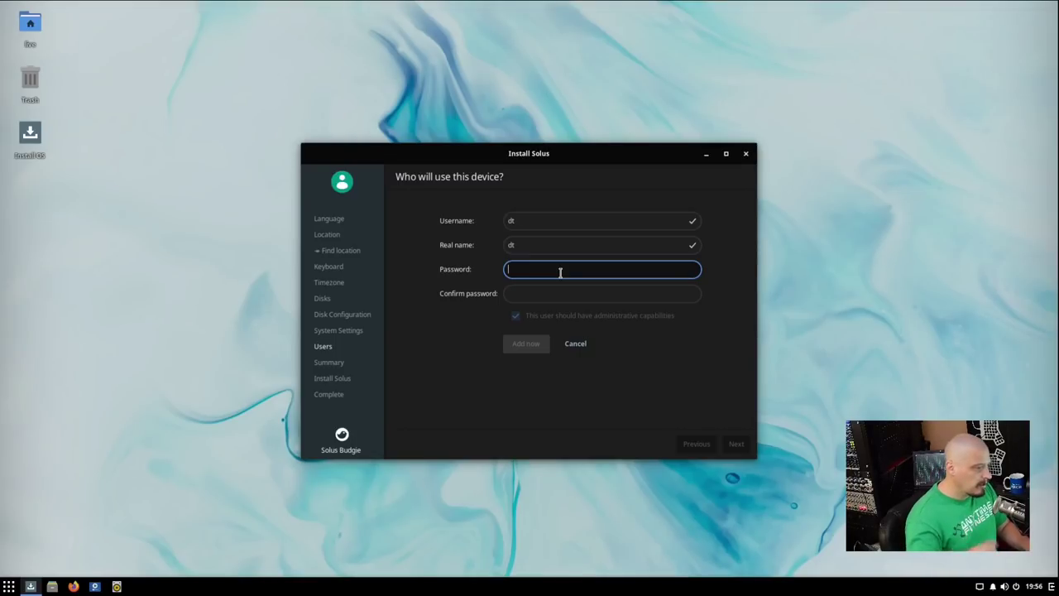
{"action": "type", "text": "dt"}
{"action": "left_click", "coordinate": [536, 296]}
{"action": "type", "text": "dt"}
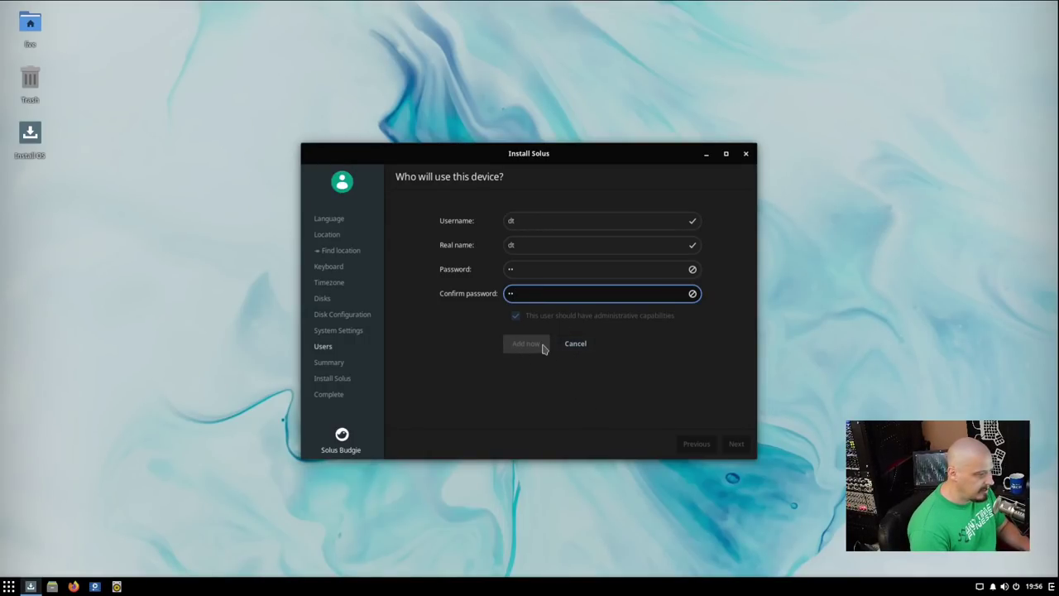
Clear the password and retype a new one in both password fields.
{"action": "key", "text": "BackSpace"}
{"action": "key", "text": "BackSpace"}
{"action": "left_click", "coordinate": [543, 272]}
{"action": "key", "text": "BackSpace"}
{"action": "key", "text": "BackSpace"}
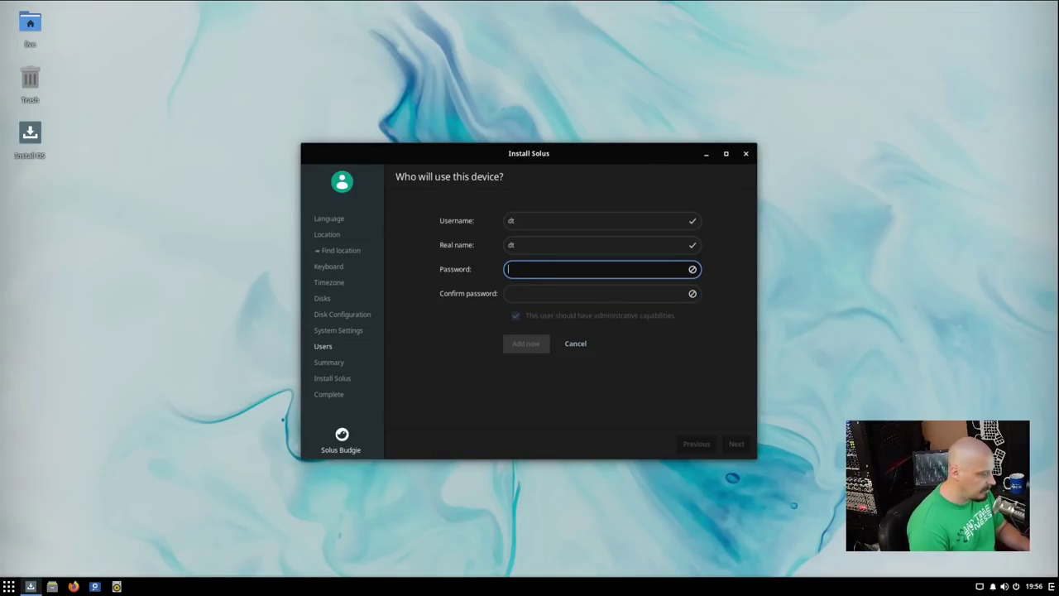
{"action": "type", "text": "****"}
{"action": "left_click", "coordinate": [538, 294]}
{"action": "type", "text": "****"}
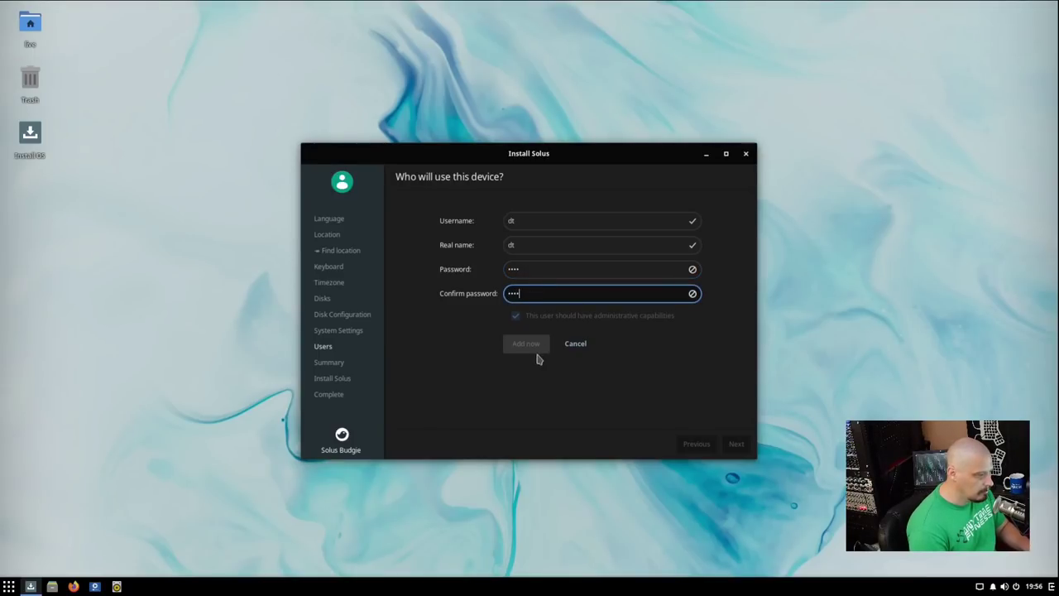
Replace the too-short password with a longer confirmed one, add the user, and reach the summary.
{"action": "left_click", "coordinate": [662, 269]}
{"action": "key", "text": "BackSpace"}
{"action": "key", "text": "BackSpace"}
{"action": "key", "text": "BackSpace"}
{"action": "key", "text": "BackSpace"}
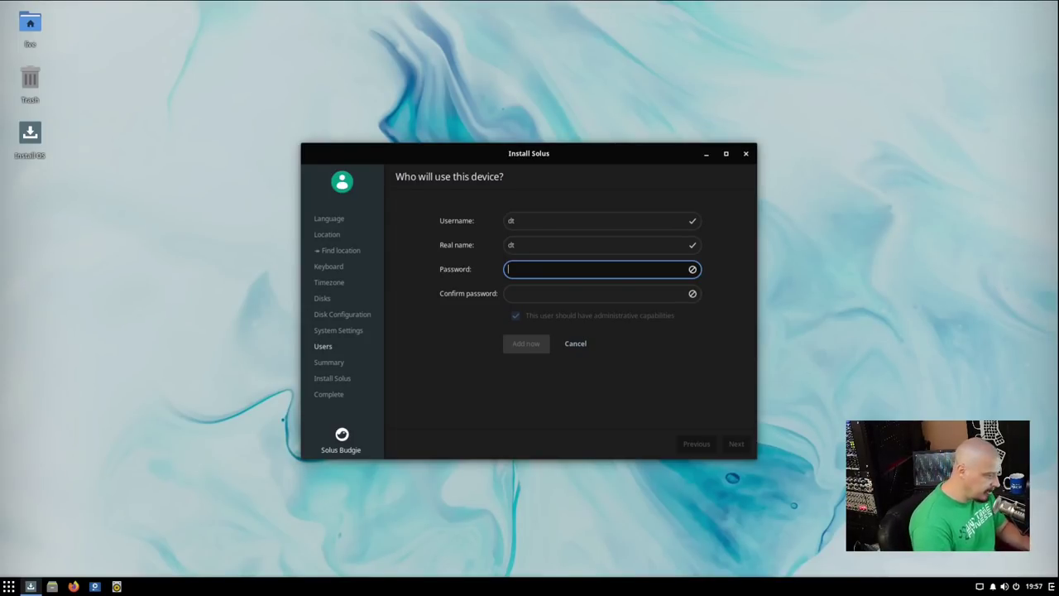
{"action": "type", "text": "**********"}
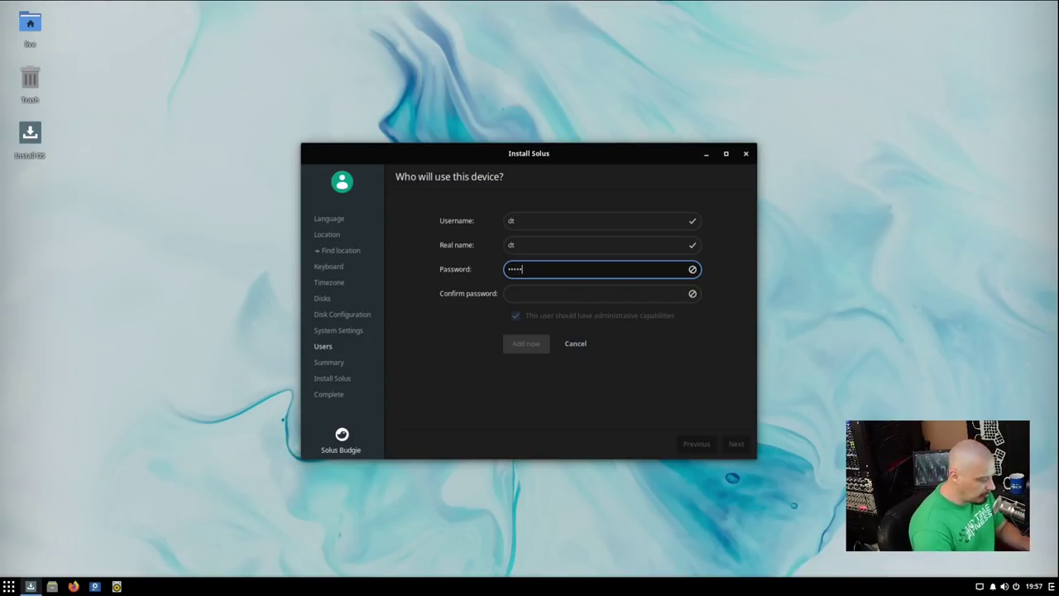
{"action": "key", "text": "Tab"}
{"action": "type", "text": "**********"}
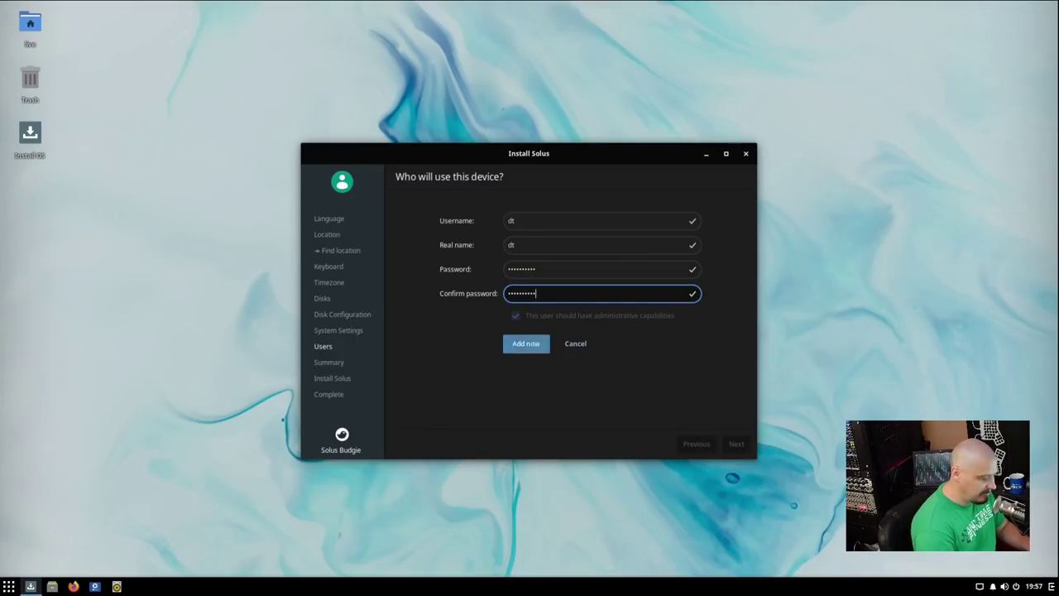
{"action": "left_click", "coordinate": [511, 349]}
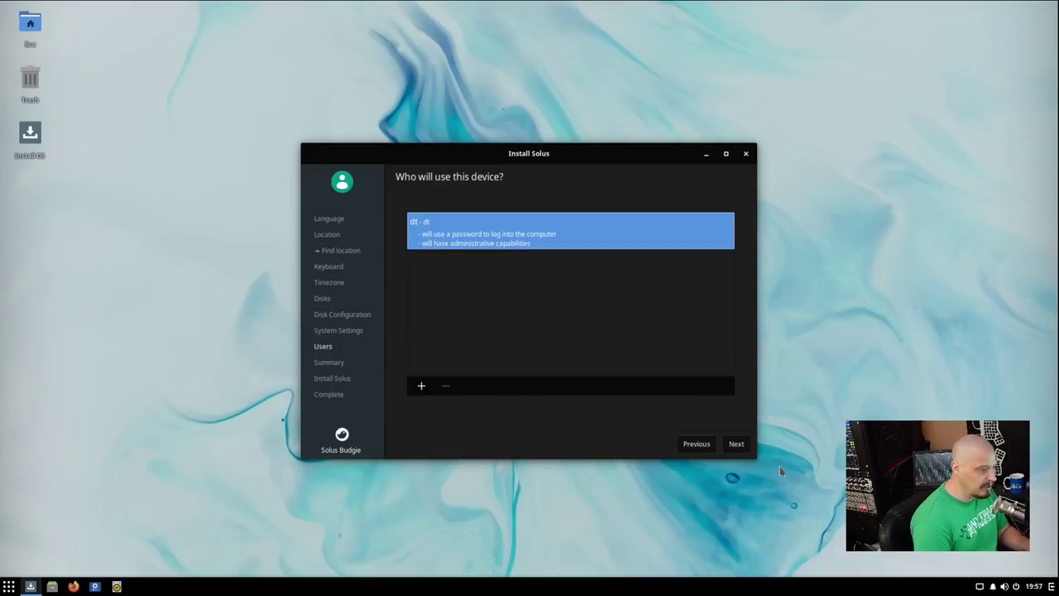
{"action": "left_click", "coordinate": [733, 445]}
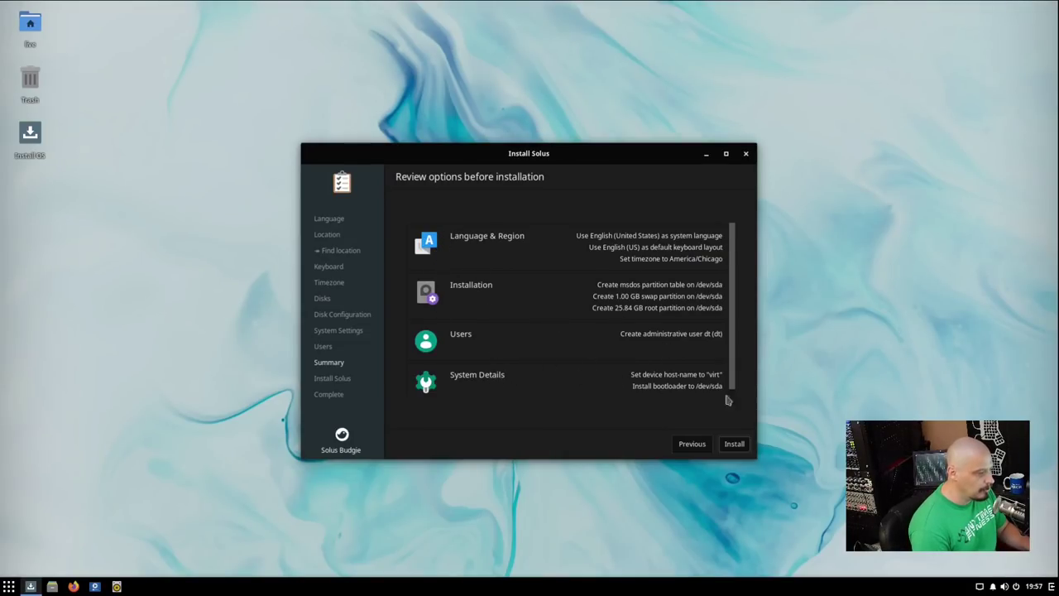
Start the installation and accept the disk-change warning.
{"action": "left_click", "coordinate": [735, 443]}
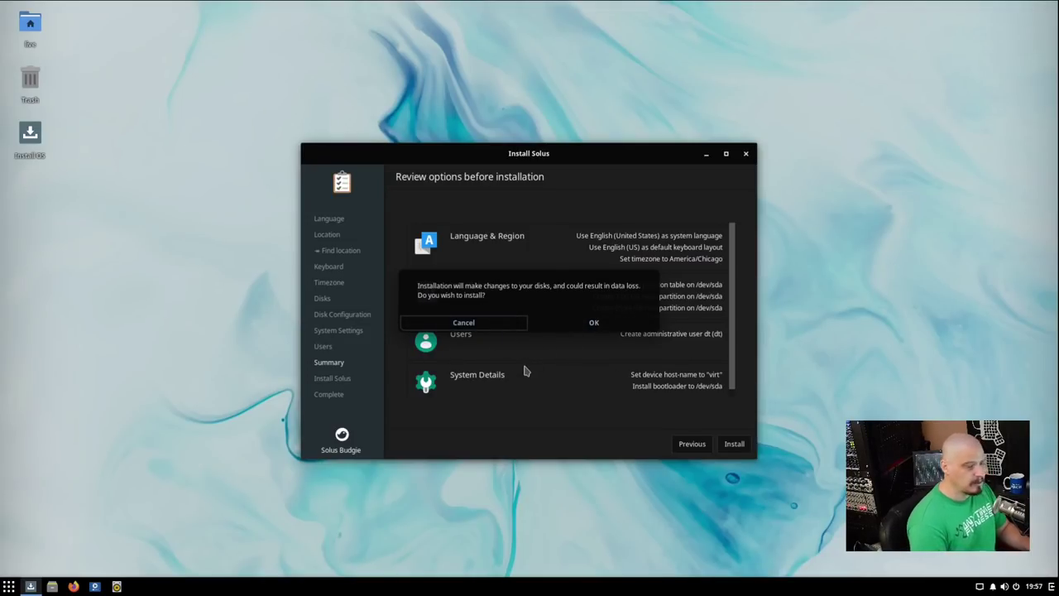
{"action": "left_click", "coordinate": [589, 325]}
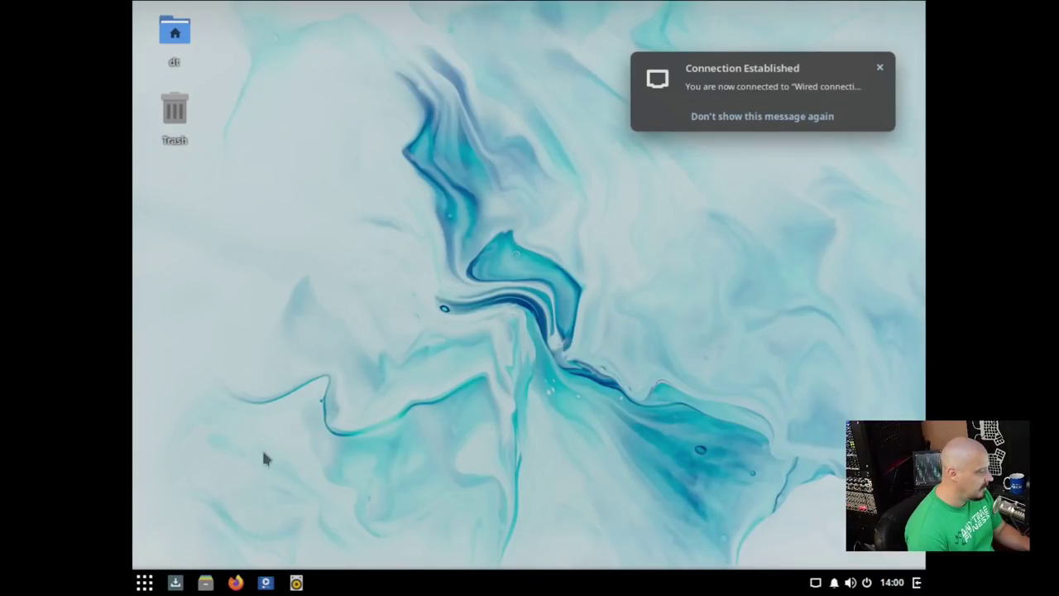
Run xrandr -s 1920x1080 in a Terminal to set the resolution, then close it.
{"action": "left_click", "coordinate": [144, 583]}
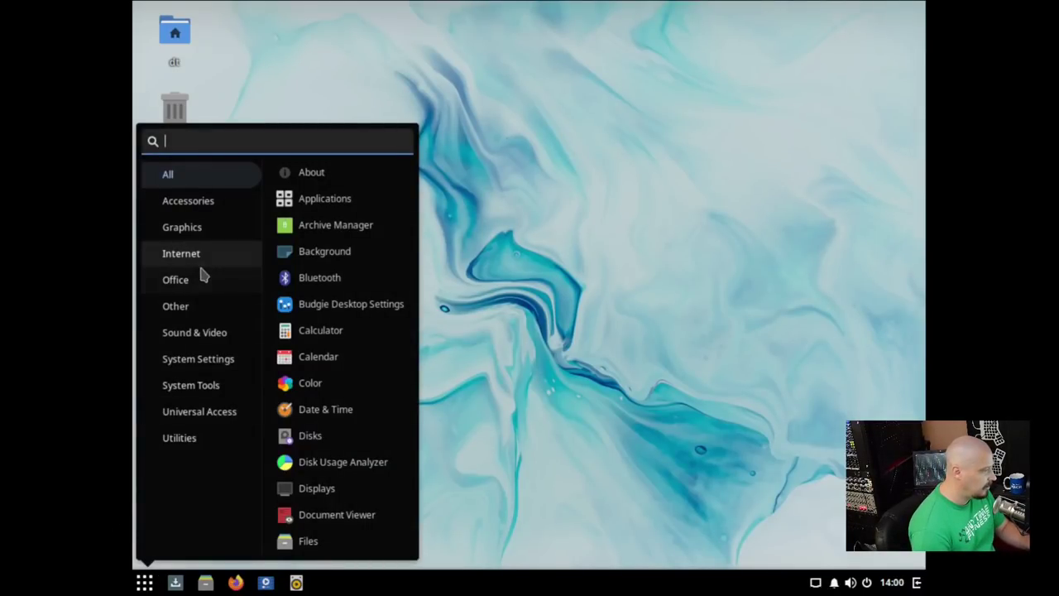
{"action": "type", "text": "term"}
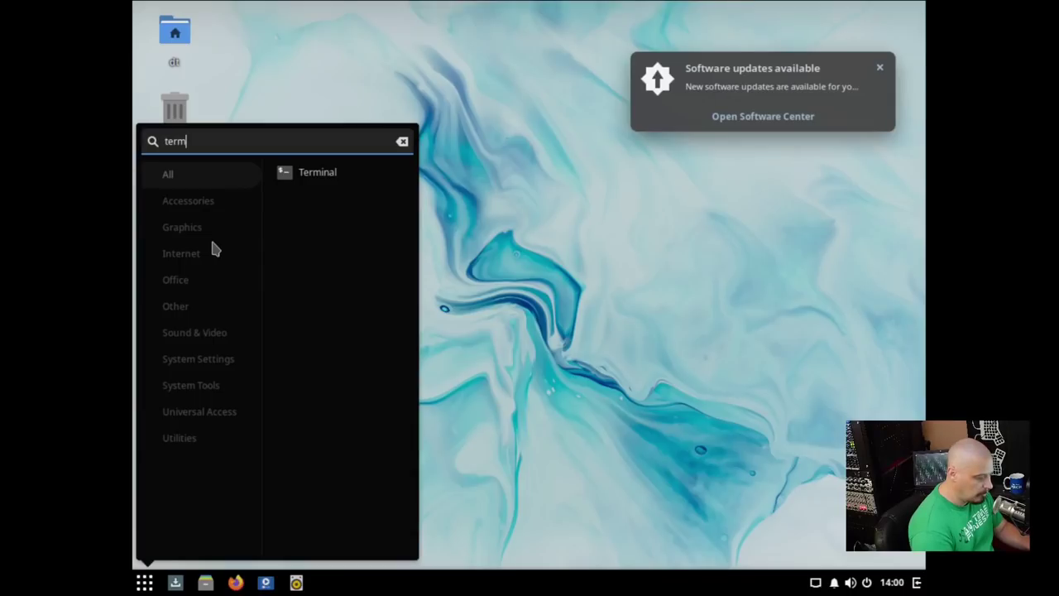
{"action": "key", "text": "Return"}
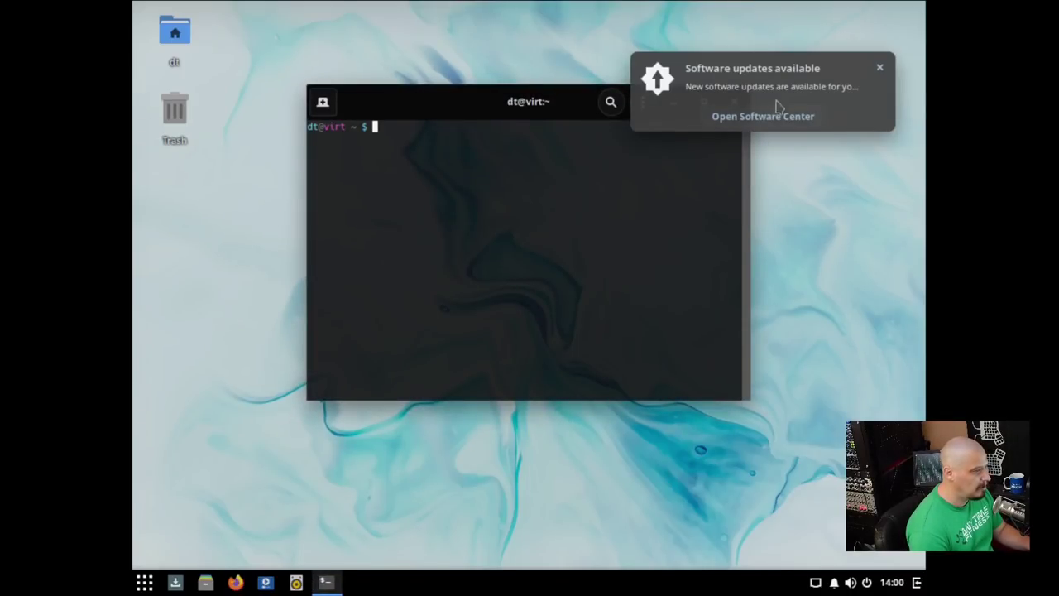
{"action": "left_click", "coordinate": [879, 67]}
{"action": "type", "text": "xrandr -s 19"}
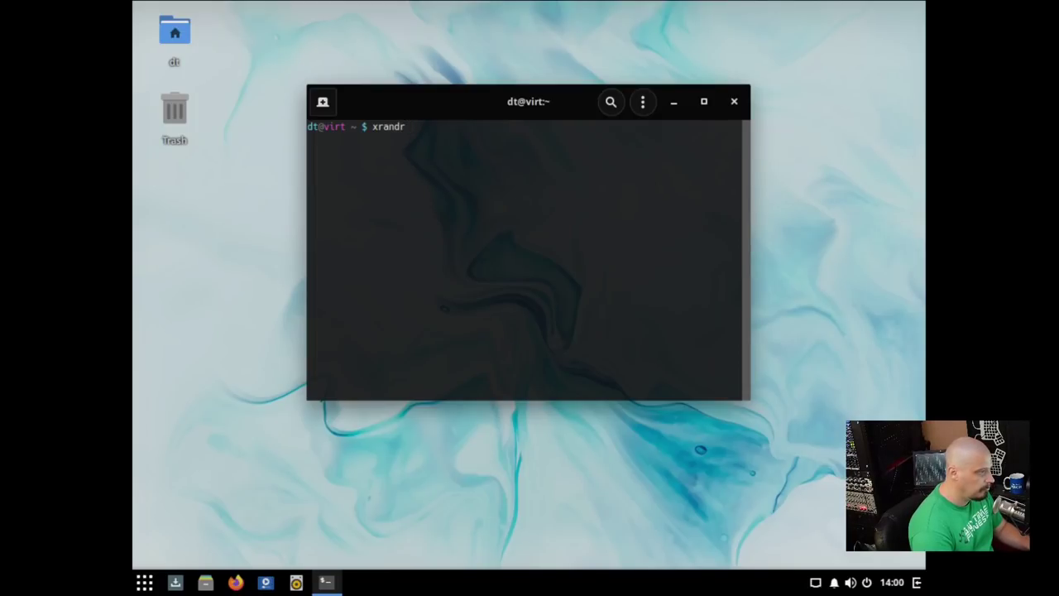
{"action": "type", "text": "20x1080"}
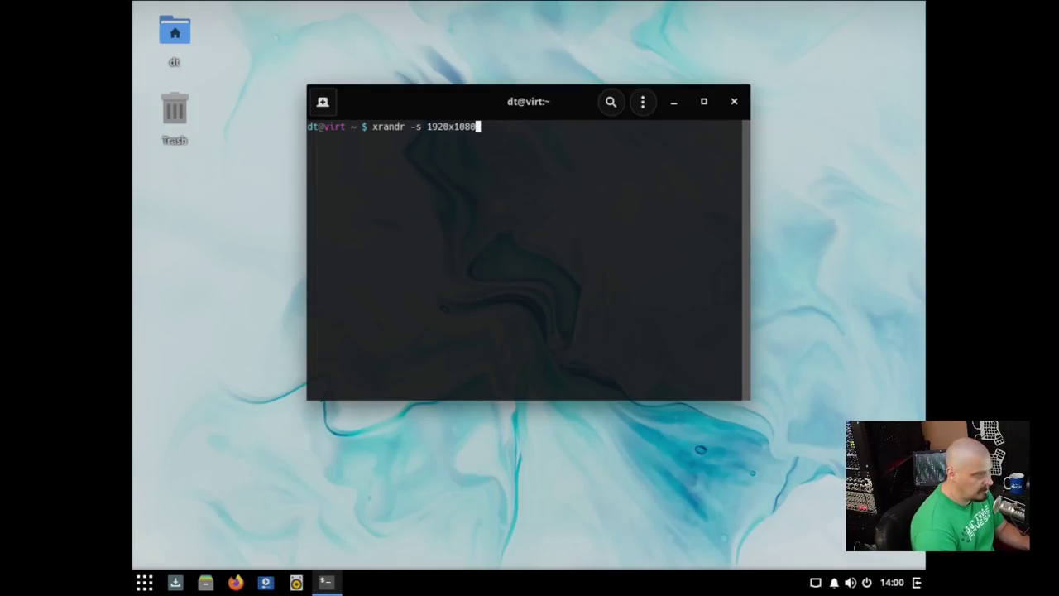
{"action": "key", "text": "Return"}
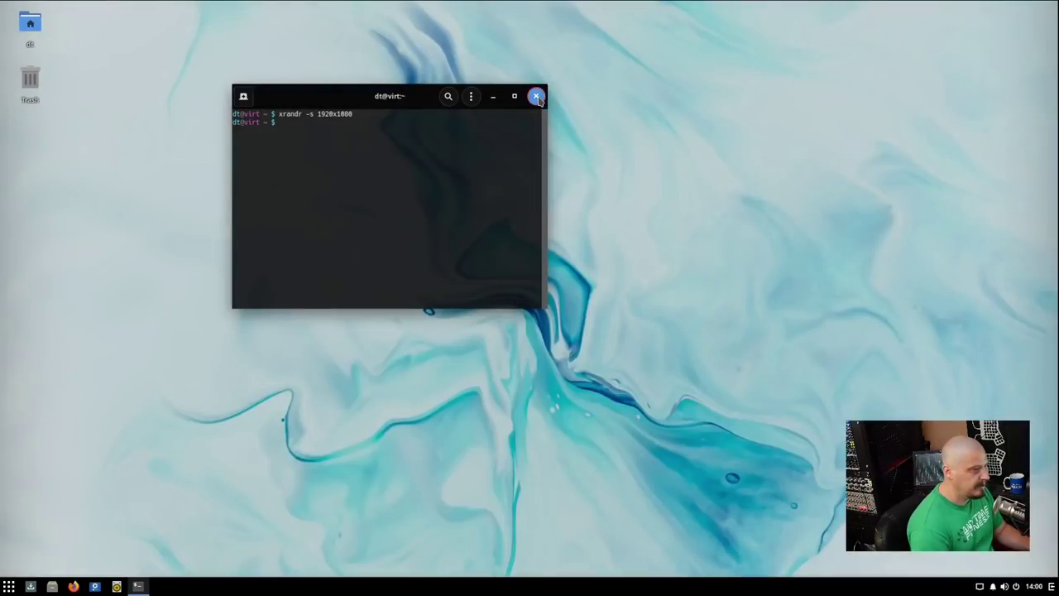
{"action": "left_click", "coordinate": [537, 96]}
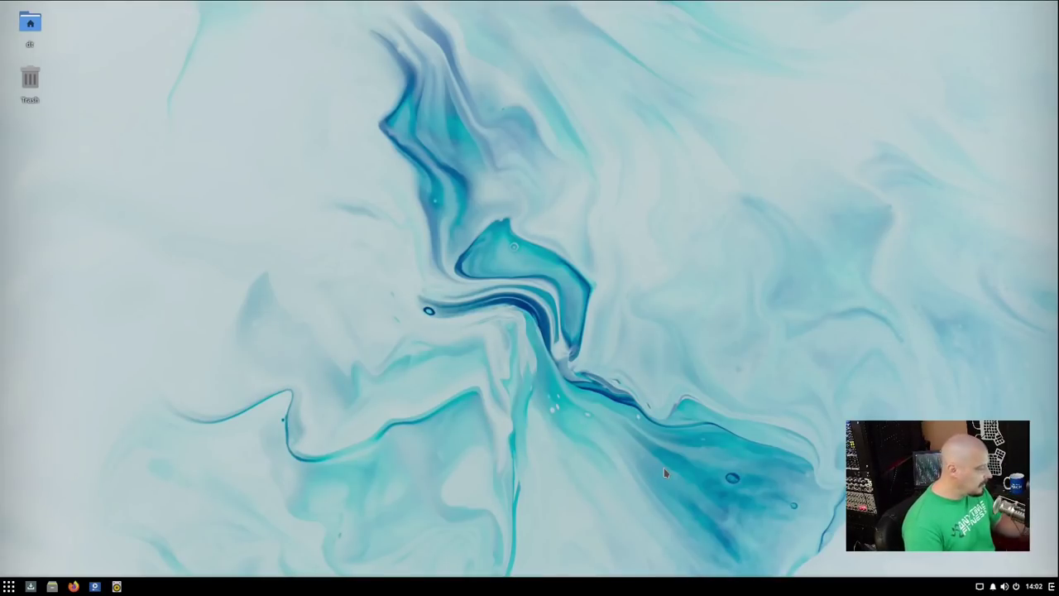
Open the application menu, dismiss it, and reopen it to list all applications.
{"action": "left_click", "coordinate": [10, 587]}
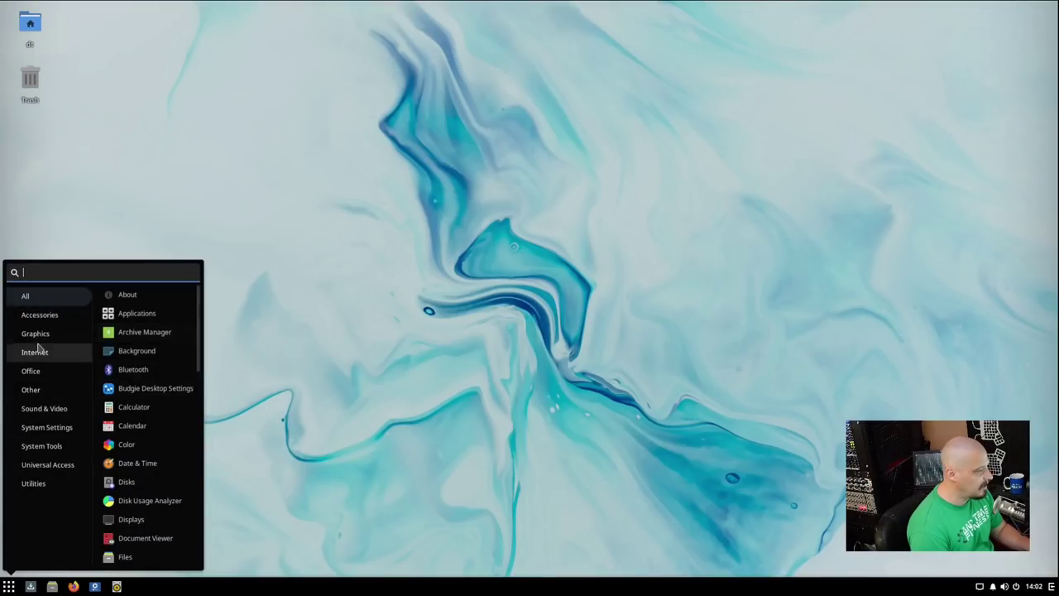
{"action": "left_click", "coordinate": [305, 335]}
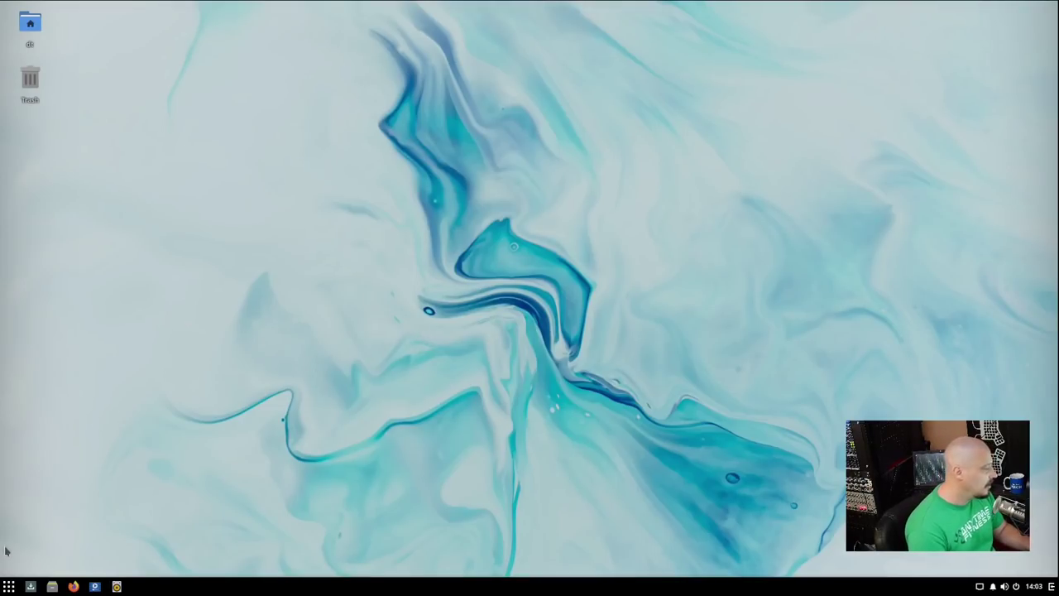
{"action": "left_click", "coordinate": [8, 585]}
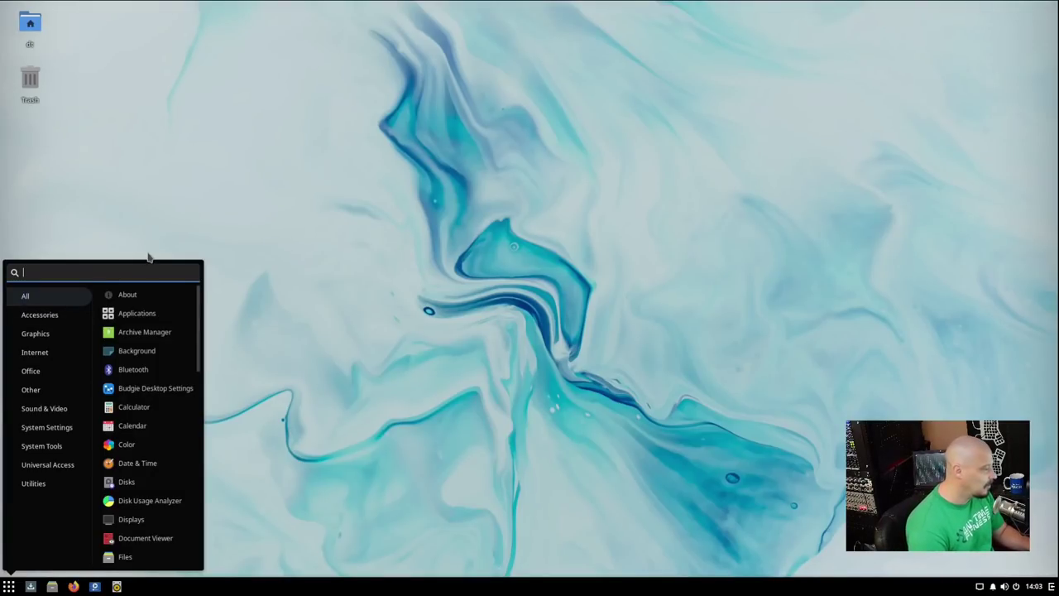
Launch Files, check its version 3.38.2-stable in About Files, then close it.
{"action": "left_click", "coordinate": [51, 586]}
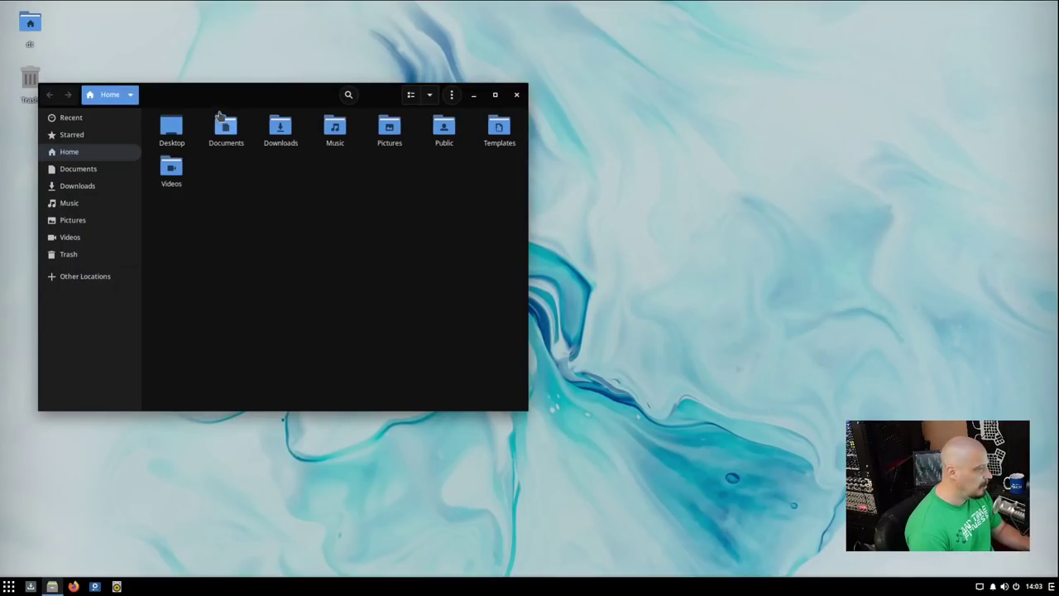
{"action": "left_click_drag", "start_coordinate": [224, 99], "coordinate": [301, 144]}
{"action": "left_click", "coordinate": [527, 144]}
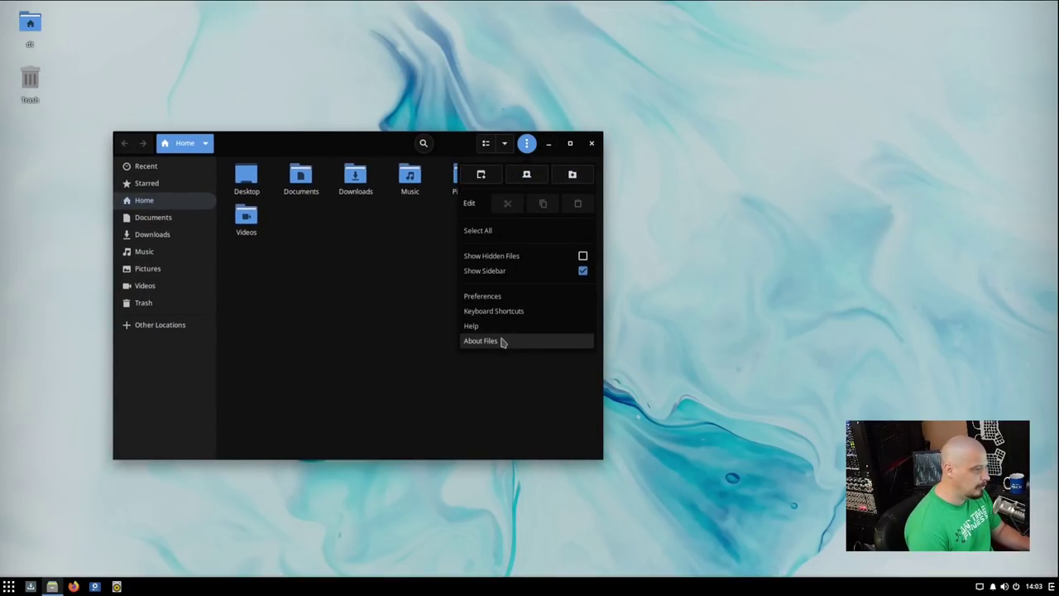
{"action": "left_click", "coordinate": [500, 341]}
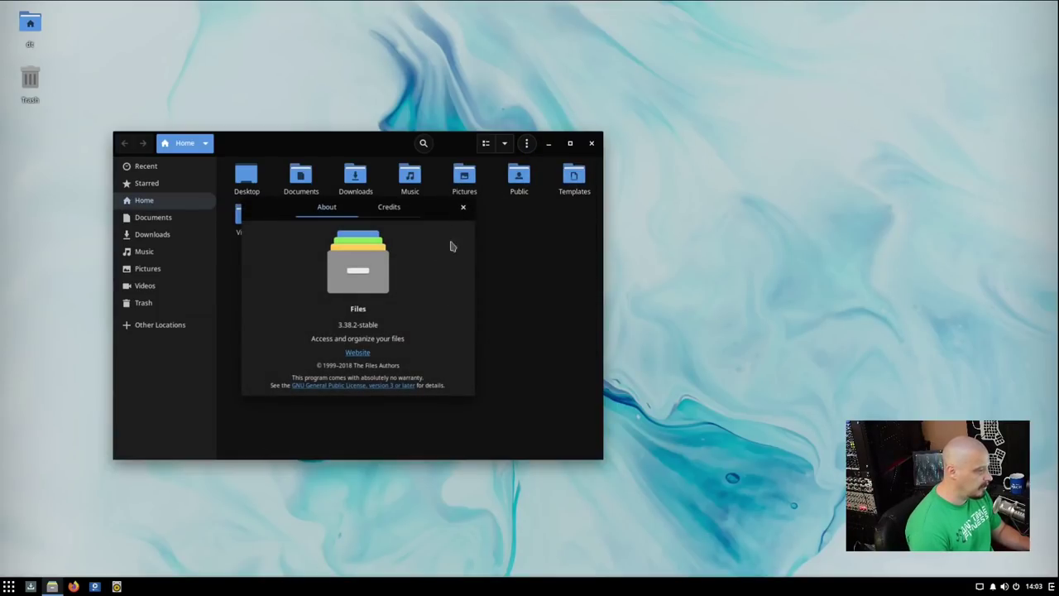
{"action": "left_click", "coordinate": [463, 207]}
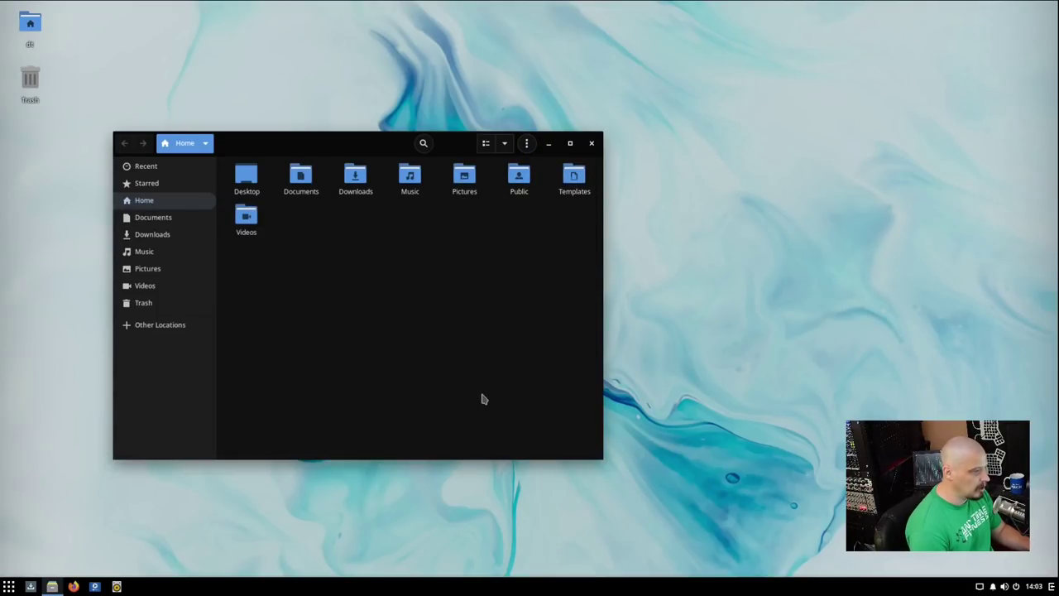
{"action": "left_click_drag", "start_coordinate": [337, 154], "coordinate": [394, 122]}
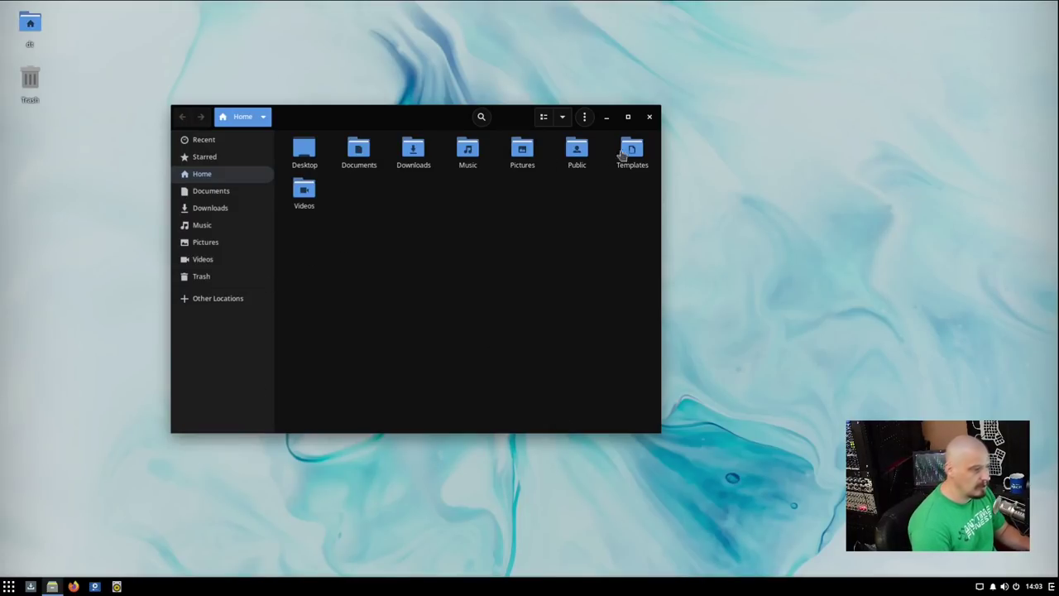
{"action": "left_click", "coordinate": [650, 119]}
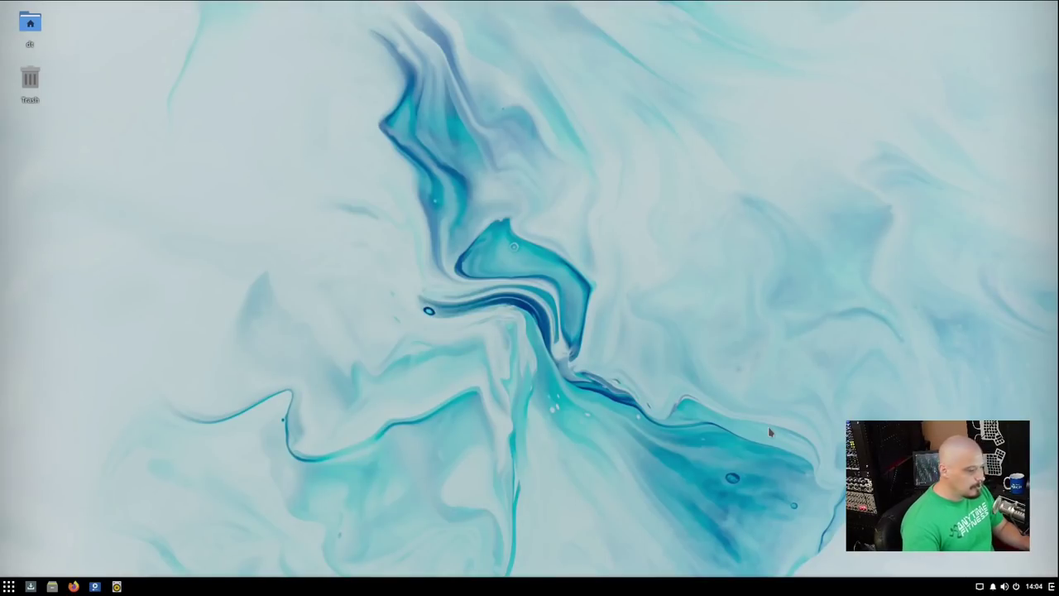
Open the application menu from the bottom-left panel button.
{"action": "left_click", "coordinate": [10, 587]}
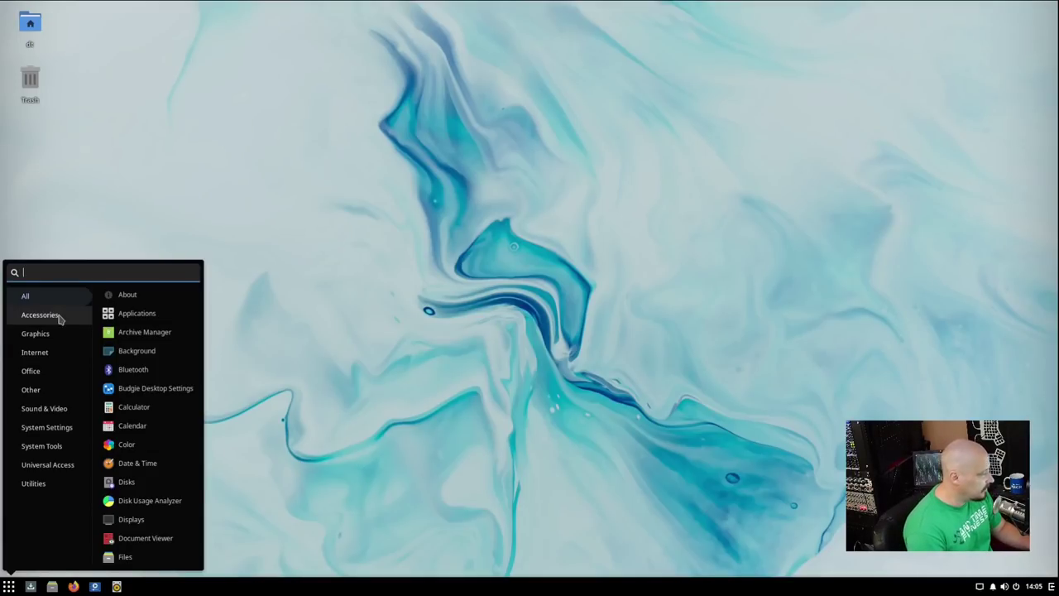
Launch Text Editor from Accessories, view its gedit 3.38.1 version, then close it.
{"action": "left_click", "coordinate": [58, 316]}
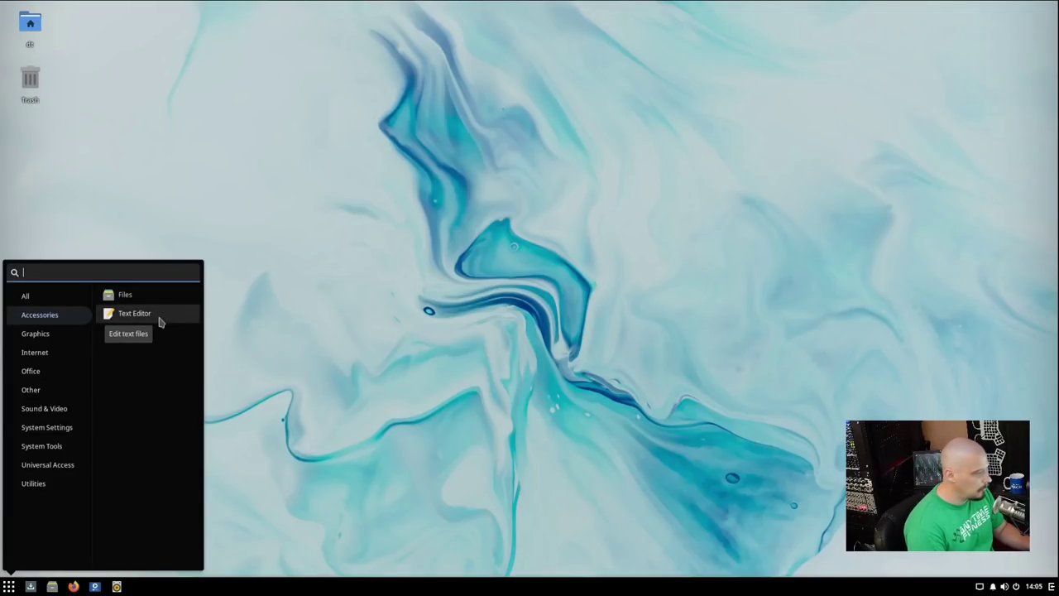
{"action": "left_click", "coordinate": [134, 314]}
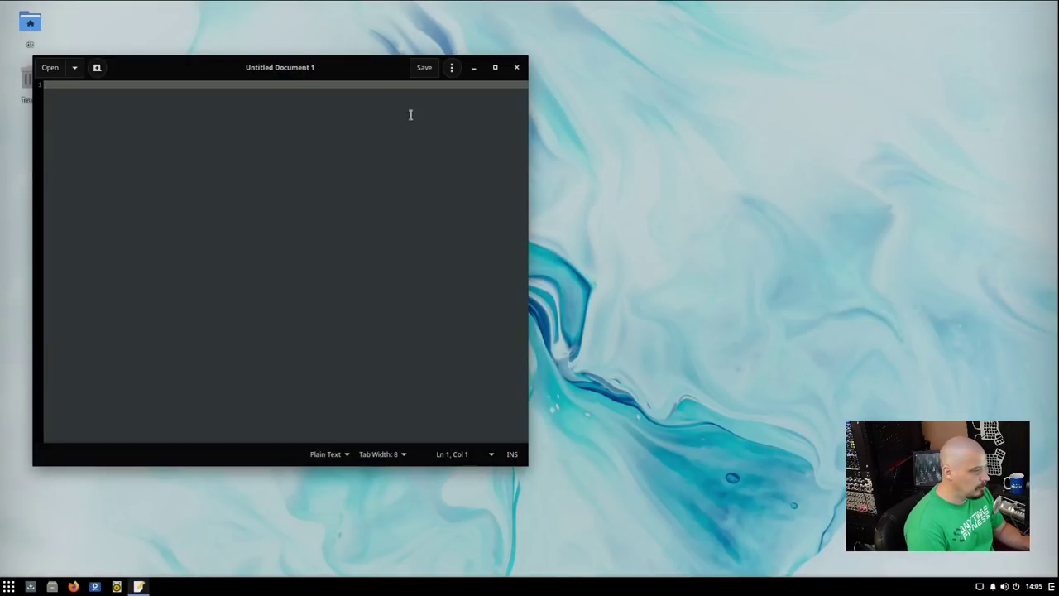
{"action": "left_click", "coordinate": [451, 67]}
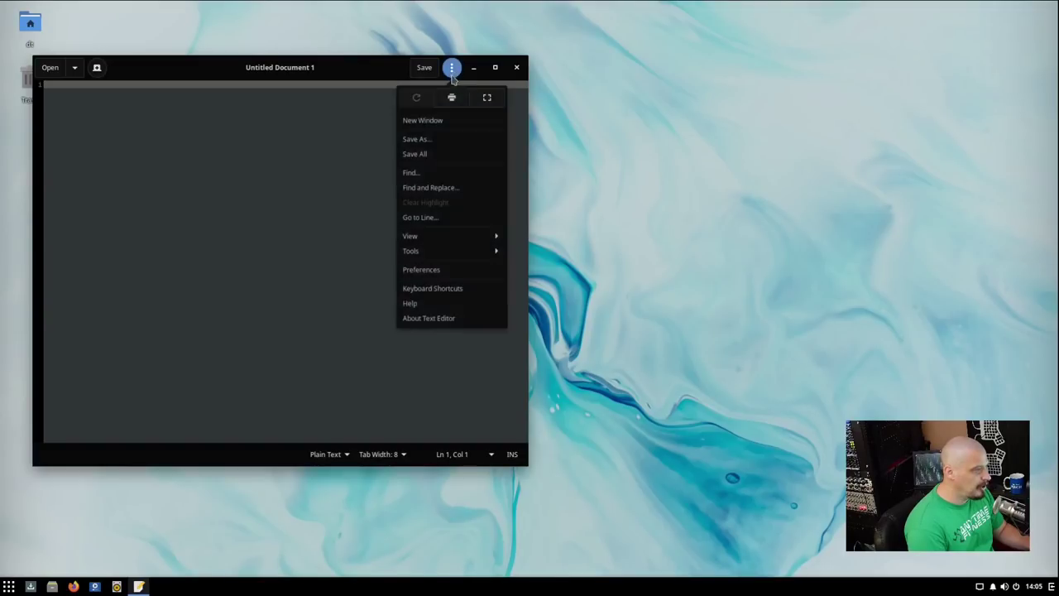
{"action": "left_click", "coordinate": [431, 318]}
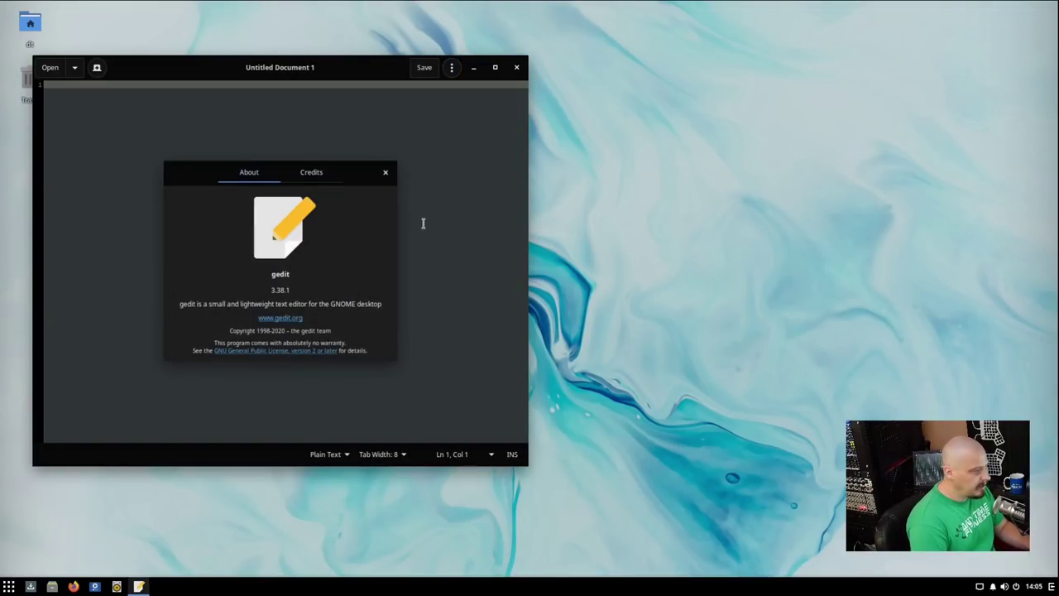
{"action": "left_click", "coordinate": [386, 173]}
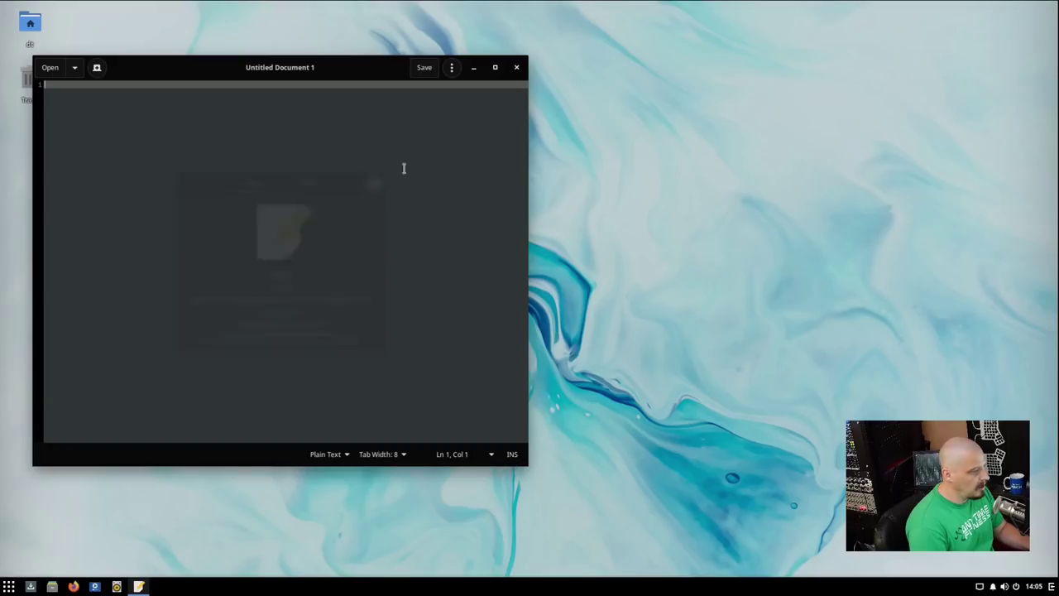
{"action": "left_click", "coordinate": [516, 67]}
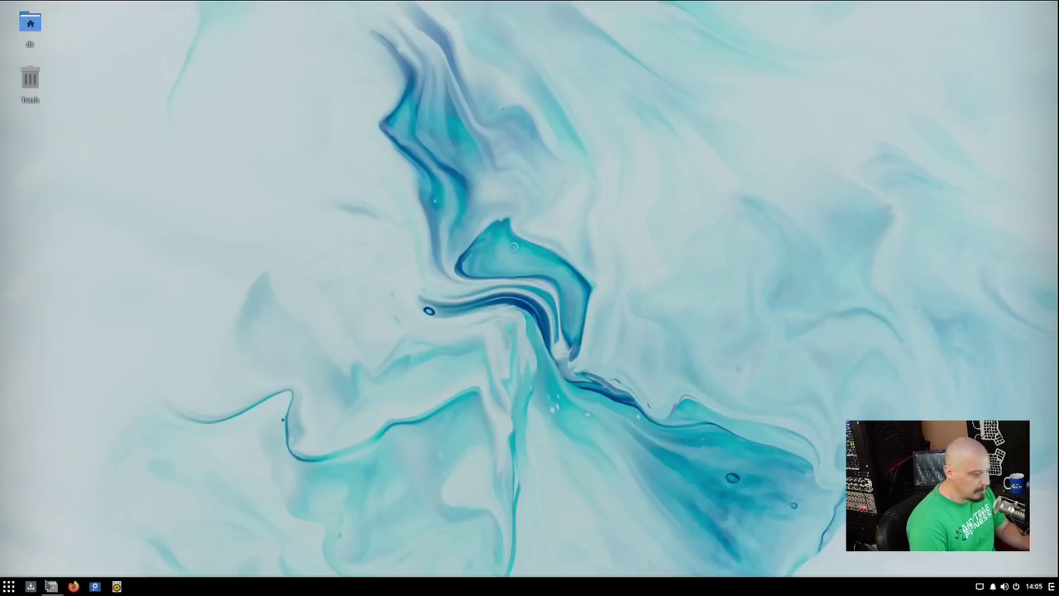
{"action": "left_click", "coordinate": [10, 586]}
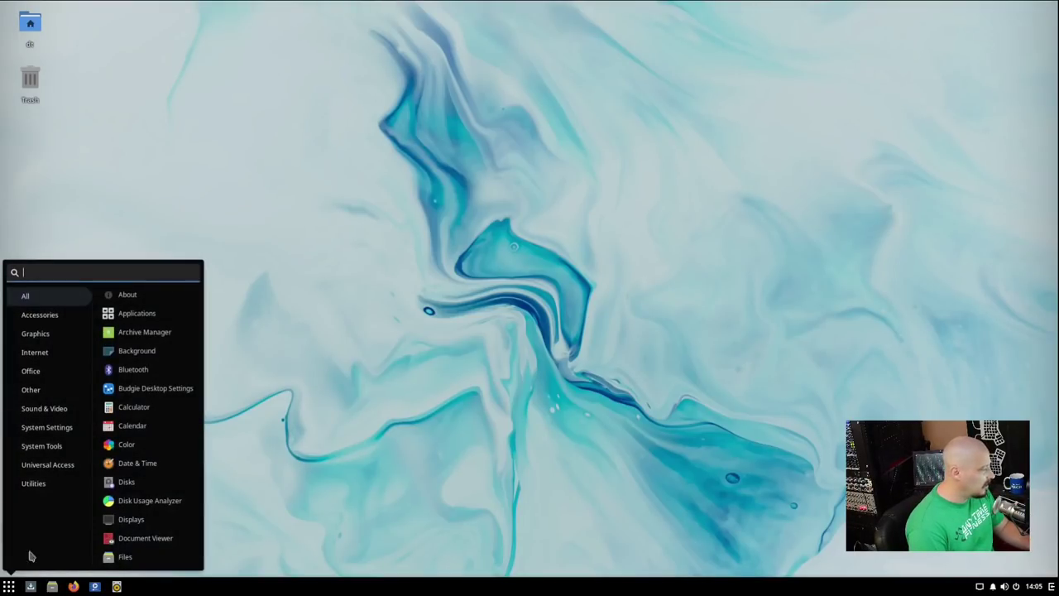
{"action": "left_click", "coordinate": [59, 334]}
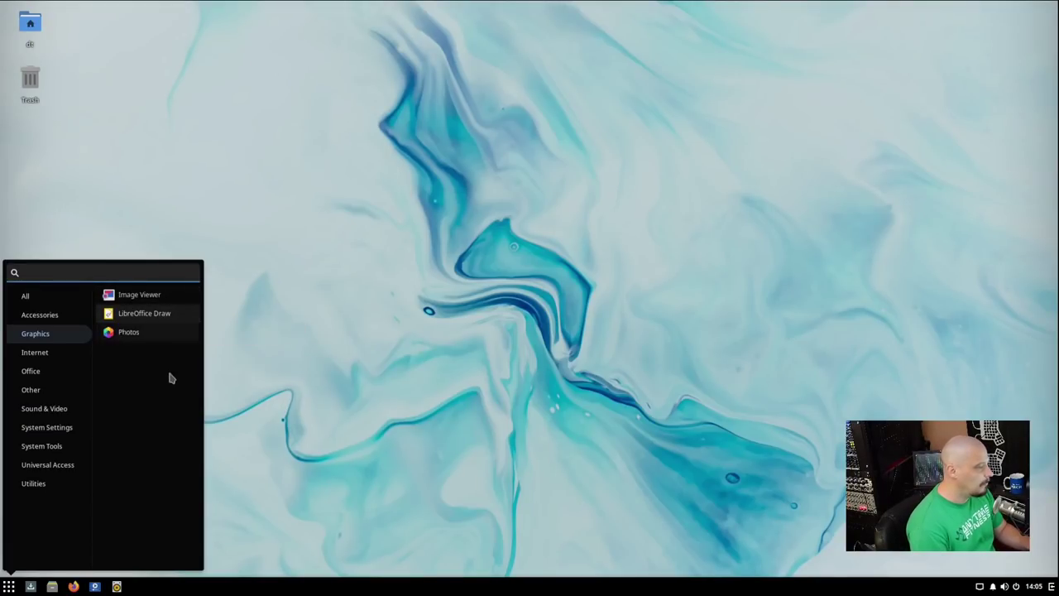
{"action": "left_click", "coordinate": [128, 333]}
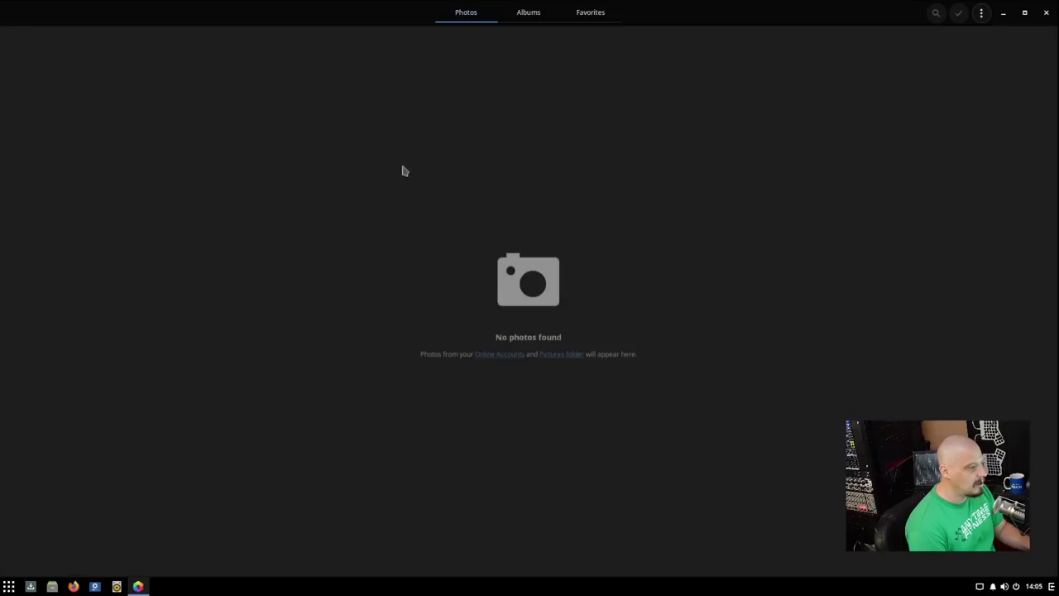
{"action": "left_click", "coordinate": [981, 13]}
{"action": "left_click", "coordinate": [974, 72]}
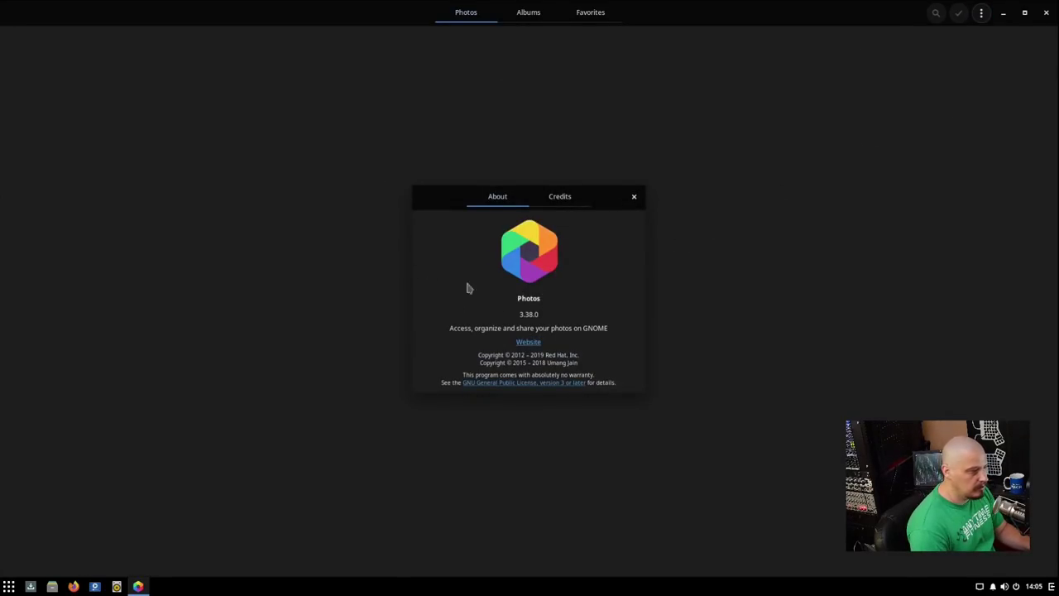
{"action": "left_click", "coordinate": [634, 198]}
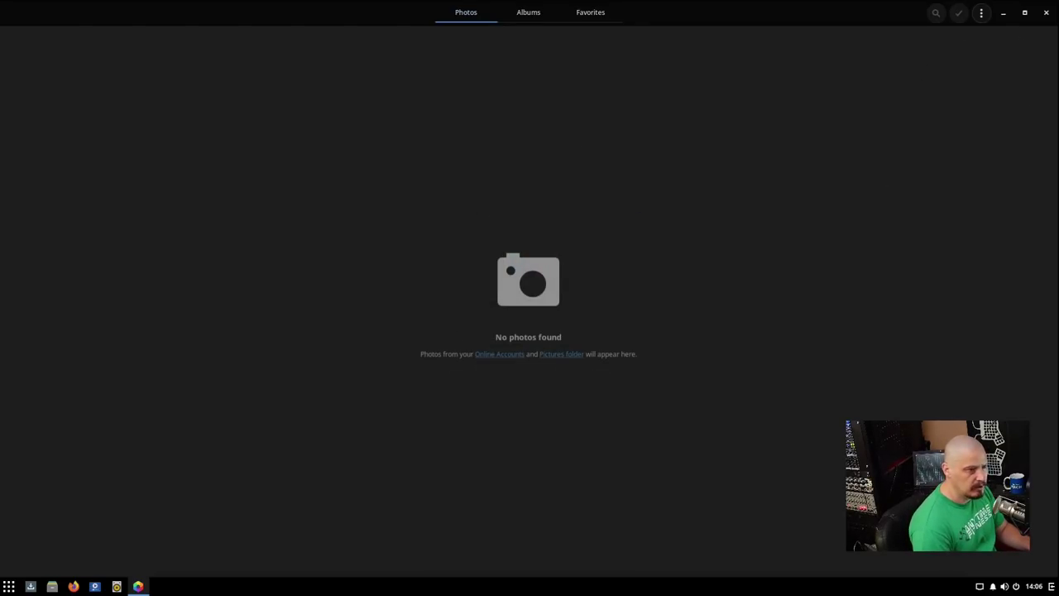
{"action": "left_click", "coordinate": [1047, 14]}
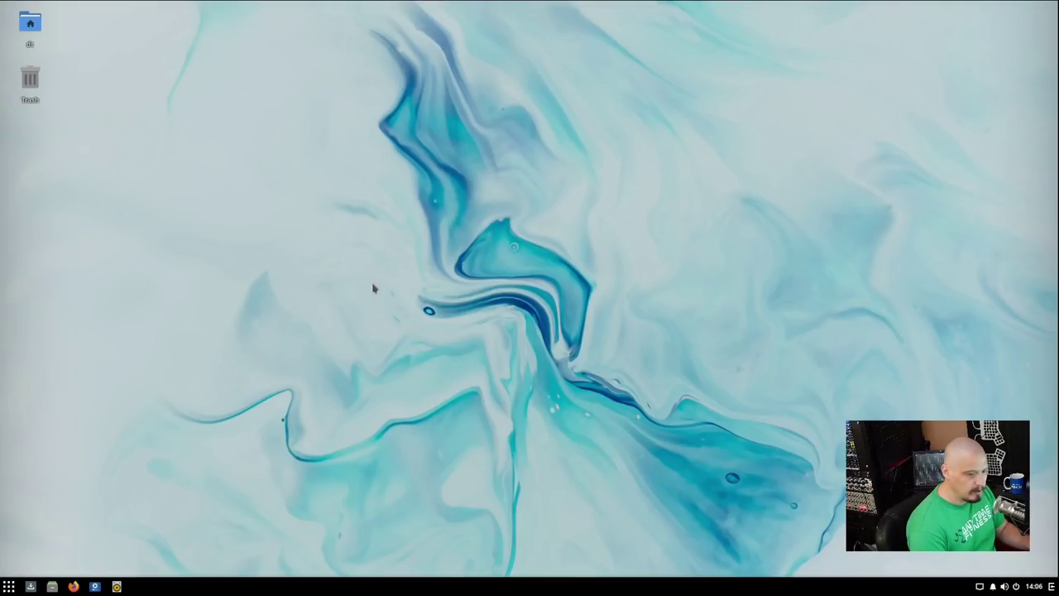
Launch Firefox from Internet and view its version, 85.0 (64-bit), in About Firefox.
{"action": "left_click", "coordinate": [10, 586]}
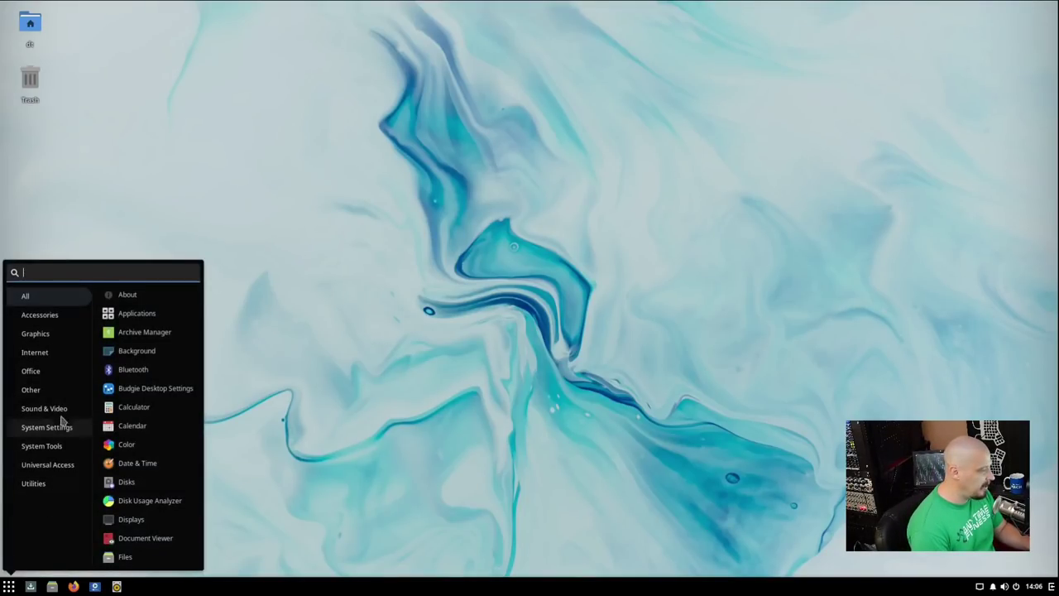
{"action": "left_click", "coordinate": [63, 355]}
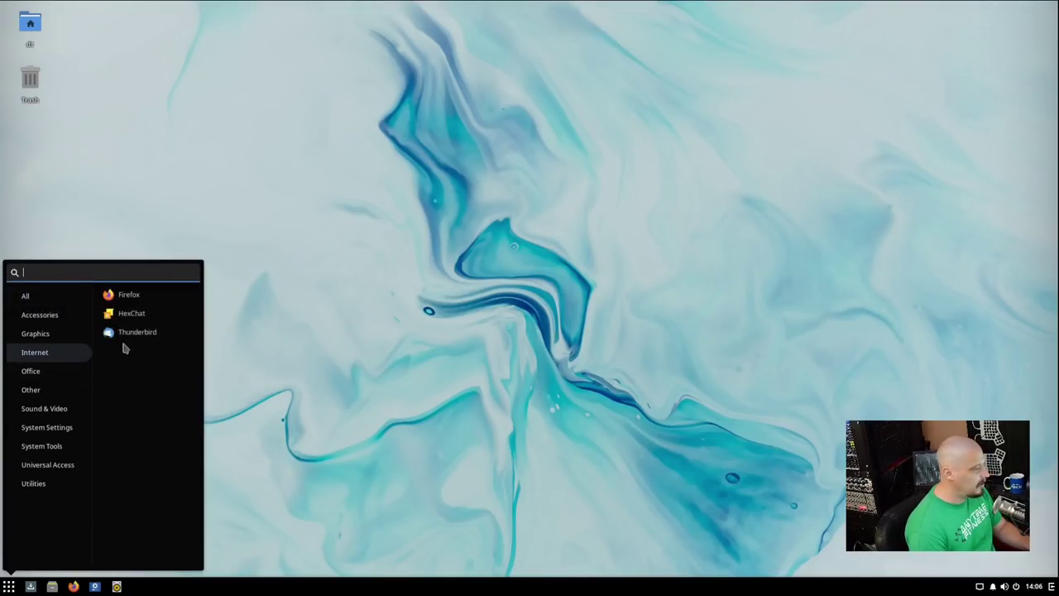
{"action": "left_click", "coordinate": [129, 296]}
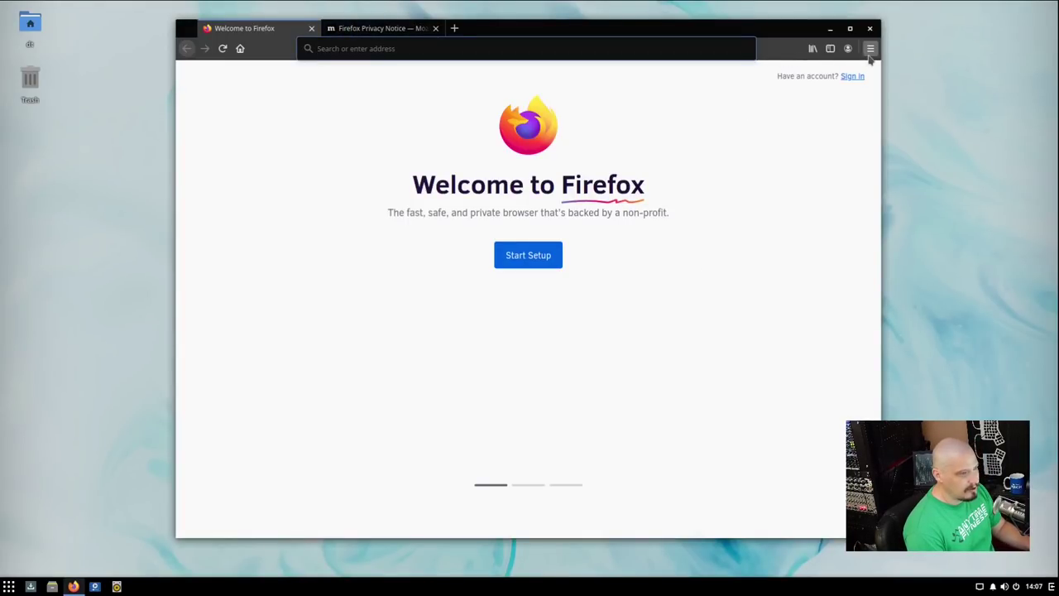
{"action": "left_click", "coordinate": [870, 49]}
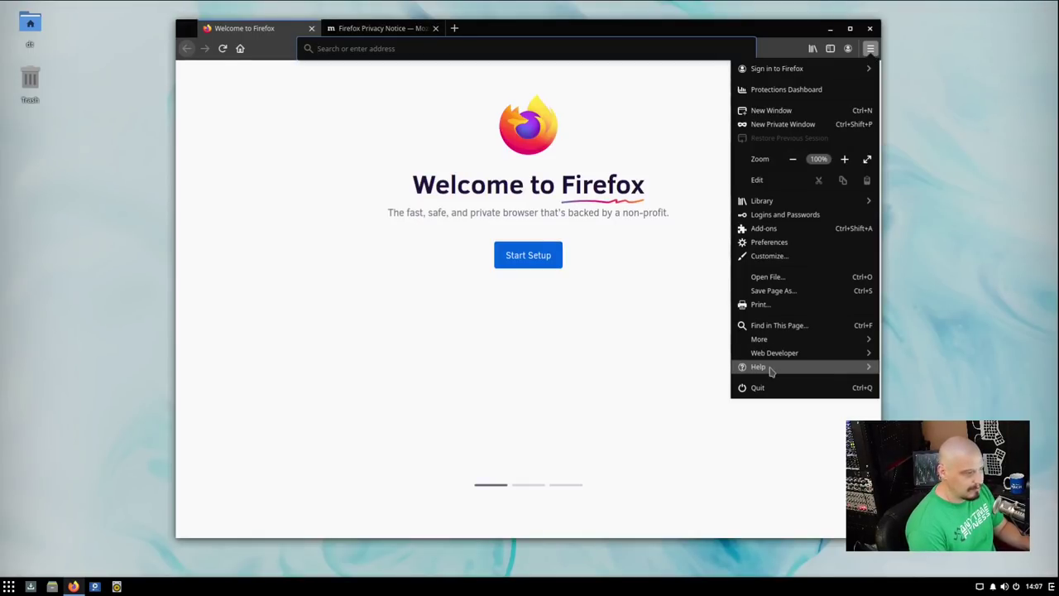
{"action": "left_click", "coordinate": [770, 369]}
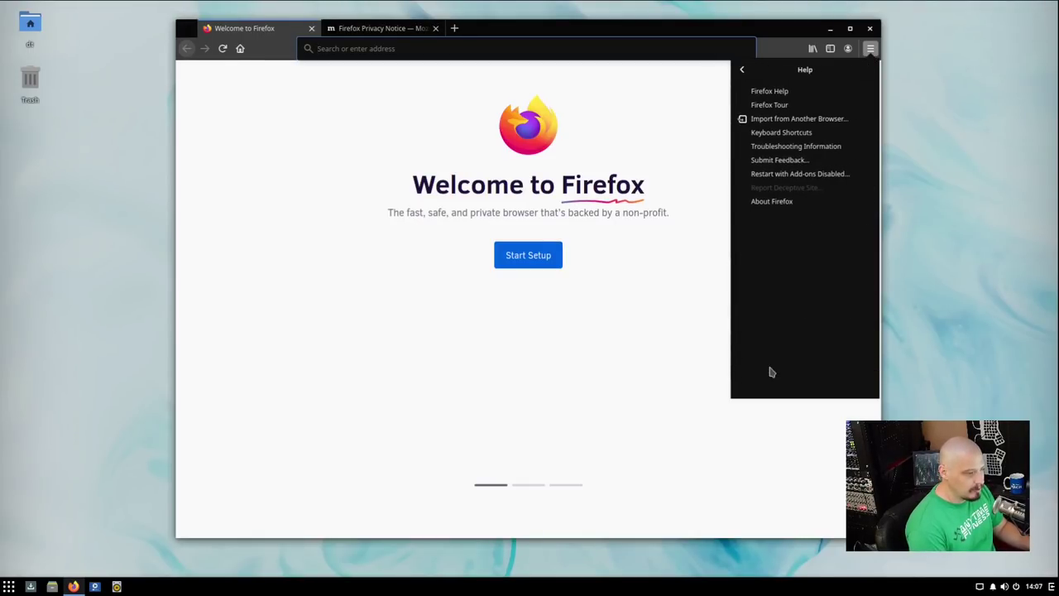
{"action": "left_click", "coordinate": [772, 202]}
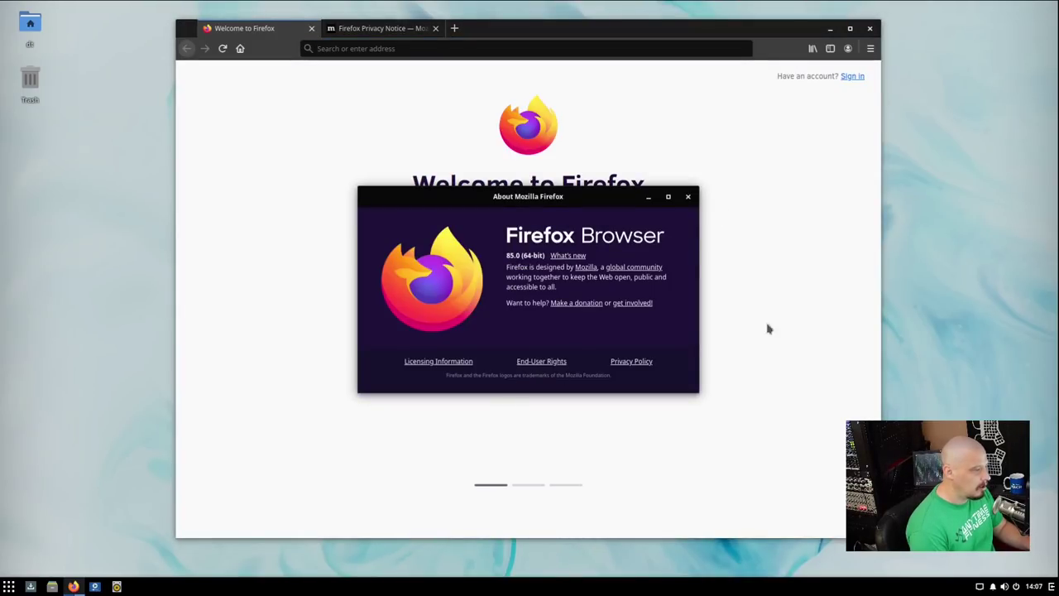
Close About Firefox and quit Firefox, closing both open tabs.
{"action": "left_click", "coordinate": [688, 197]}
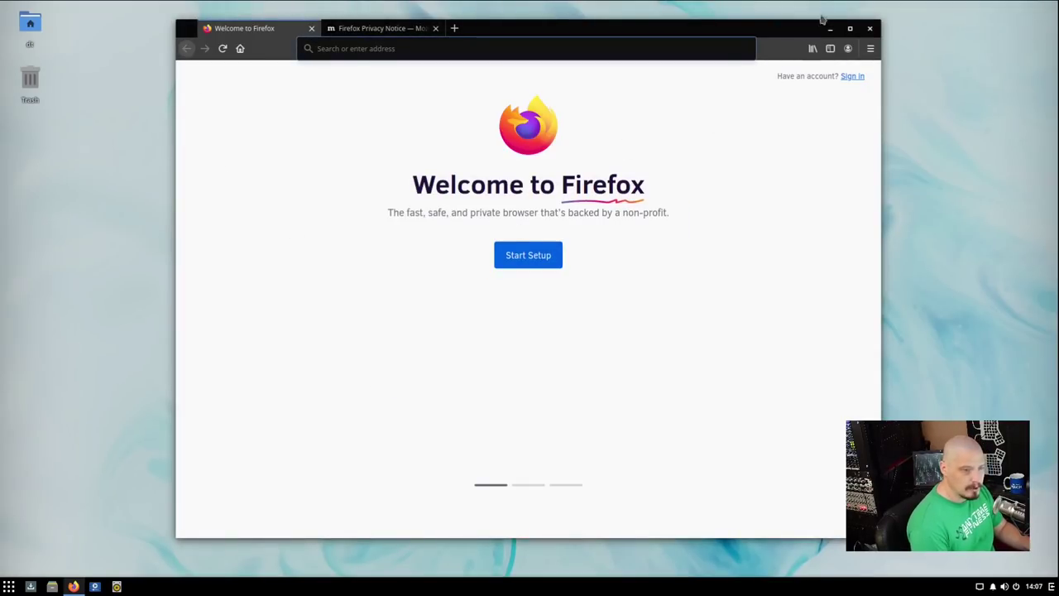
{"action": "left_click", "coordinate": [870, 28]}
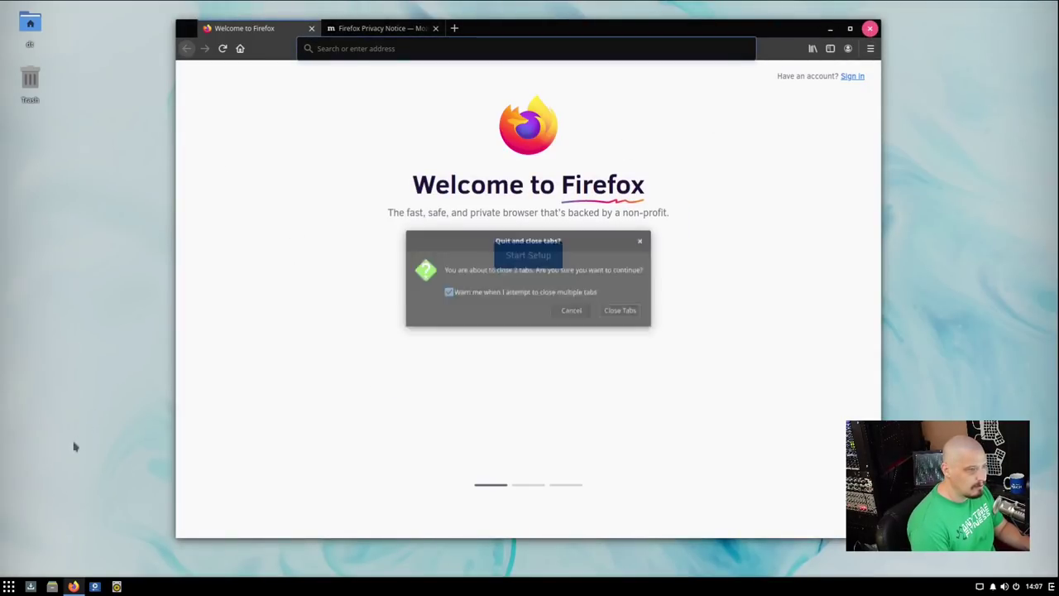
{"action": "left_click", "coordinate": [621, 315]}
{"action": "left_click", "coordinate": [9, 586]}
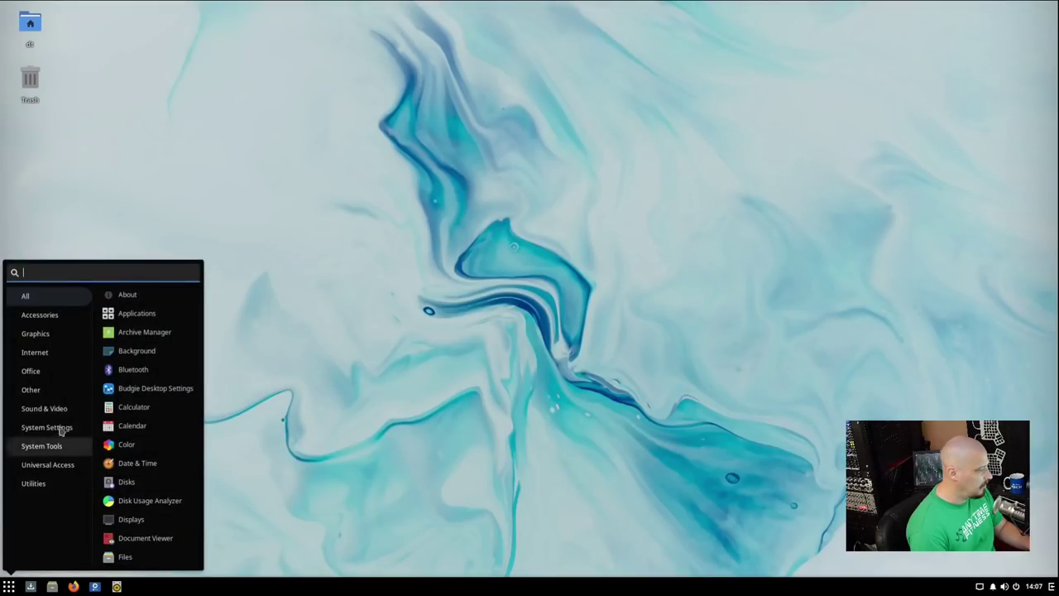
{"action": "left_click", "coordinate": [66, 353]}
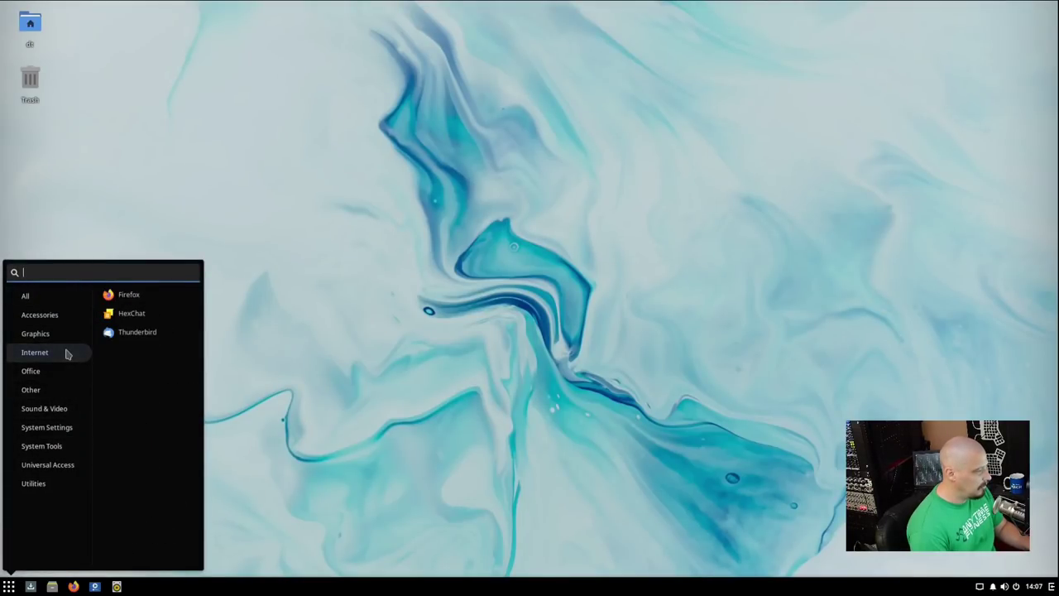
{"action": "left_click", "coordinate": [154, 320]}
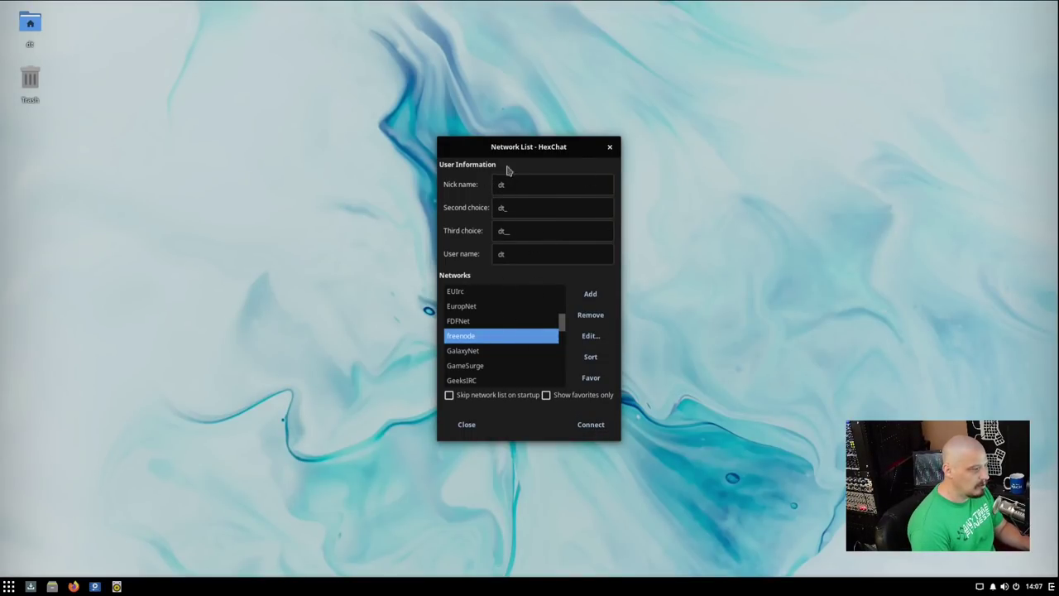
{"action": "left_click", "coordinate": [591, 424]}
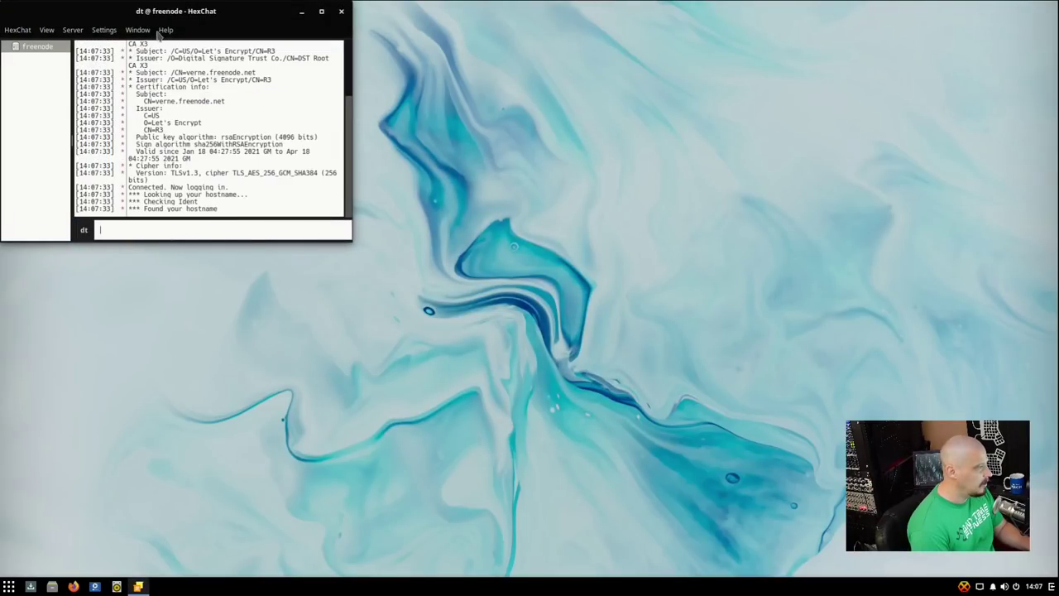
{"action": "left_click_drag", "start_coordinate": [126, 13], "coordinate": [283, 111]}
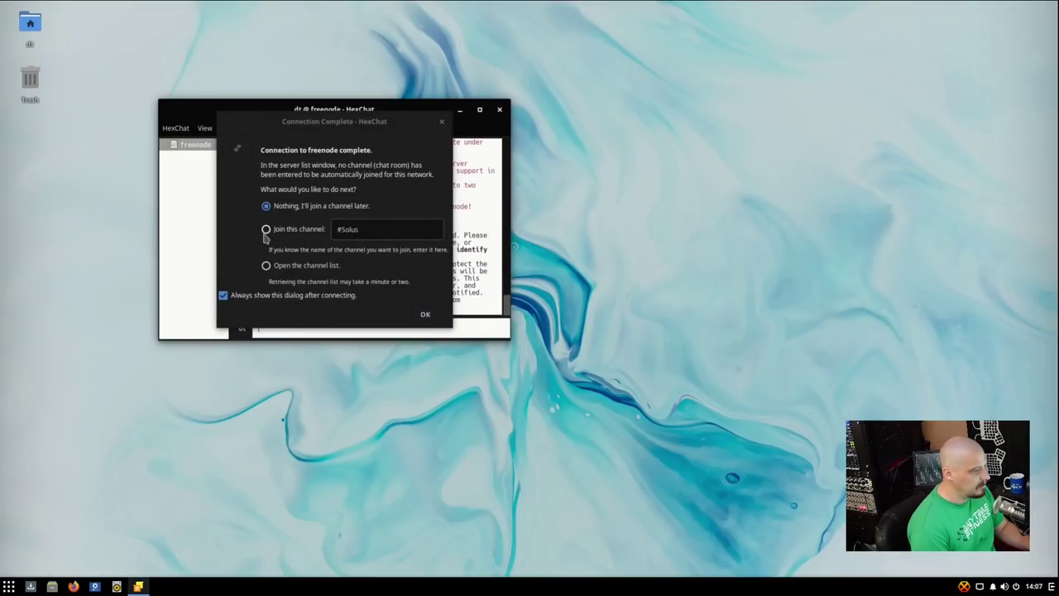
{"action": "left_click", "coordinate": [441, 122]}
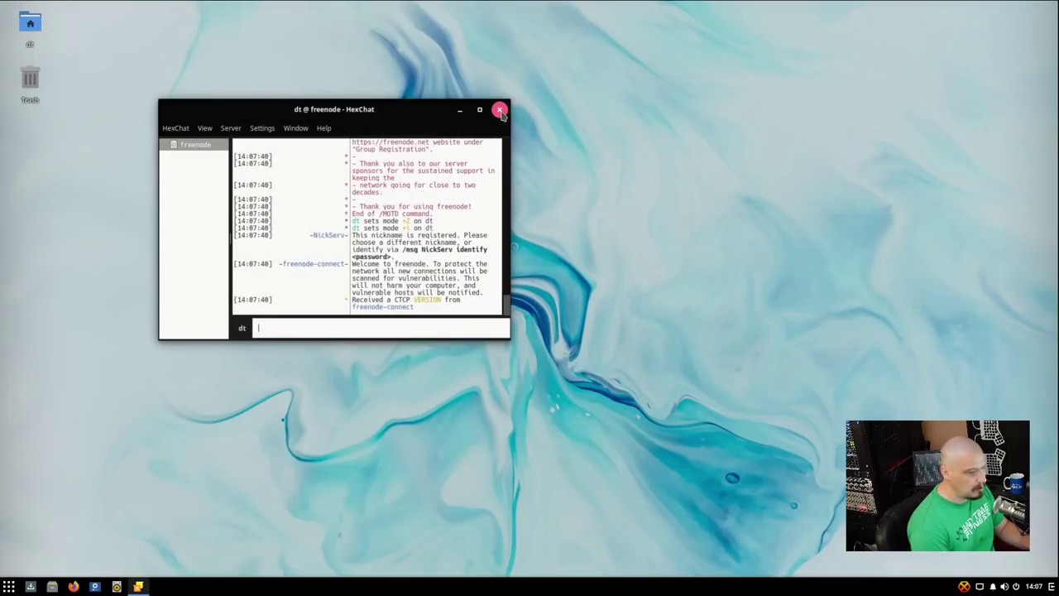
{"action": "left_click", "coordinate": [500, 110]}
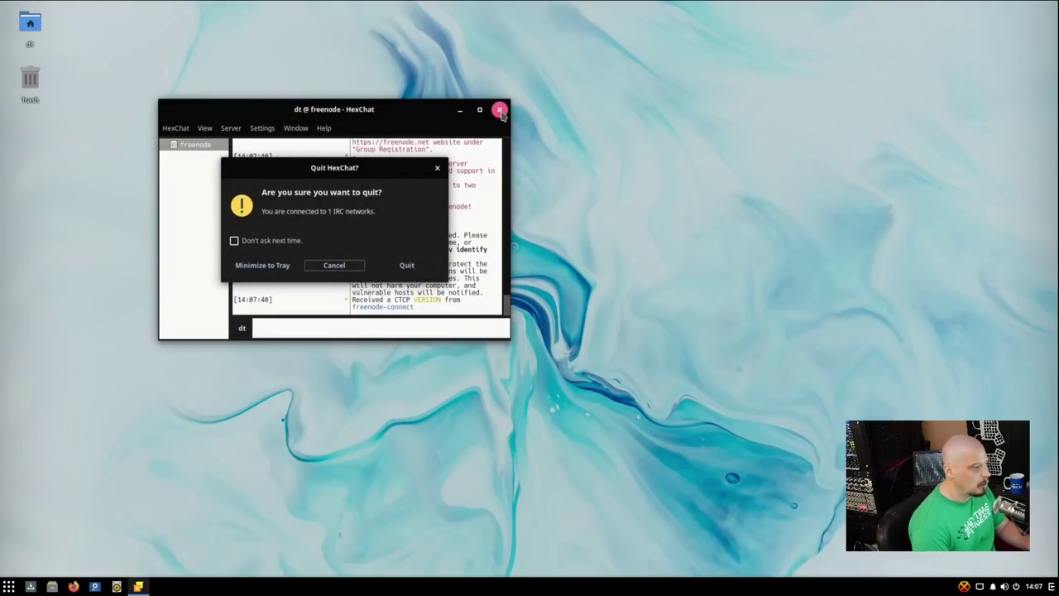
{"action": "left_click", "coordinate": [404, 265]}
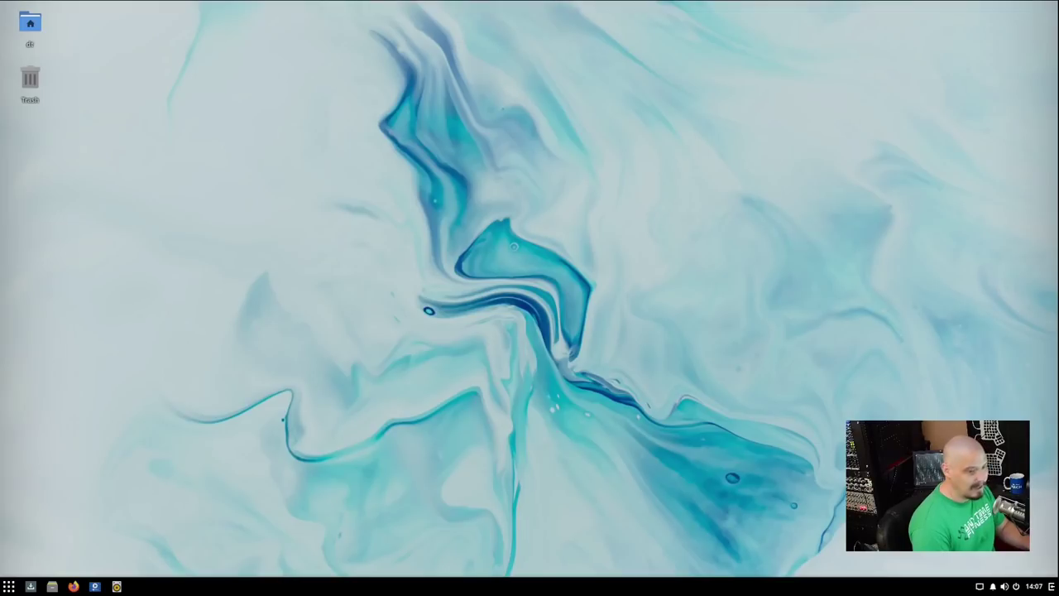
{"action": "key", "text": "super"}
{"action": "left_click", "coordinate": [35, 353]}
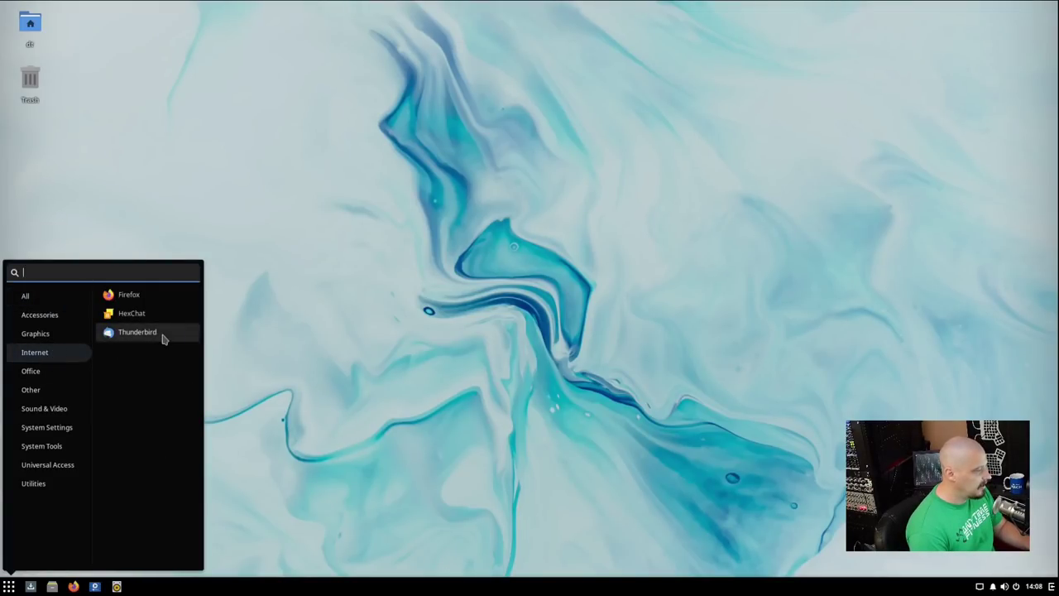
{"action": "left_click", "coordinate": [31, 372]}
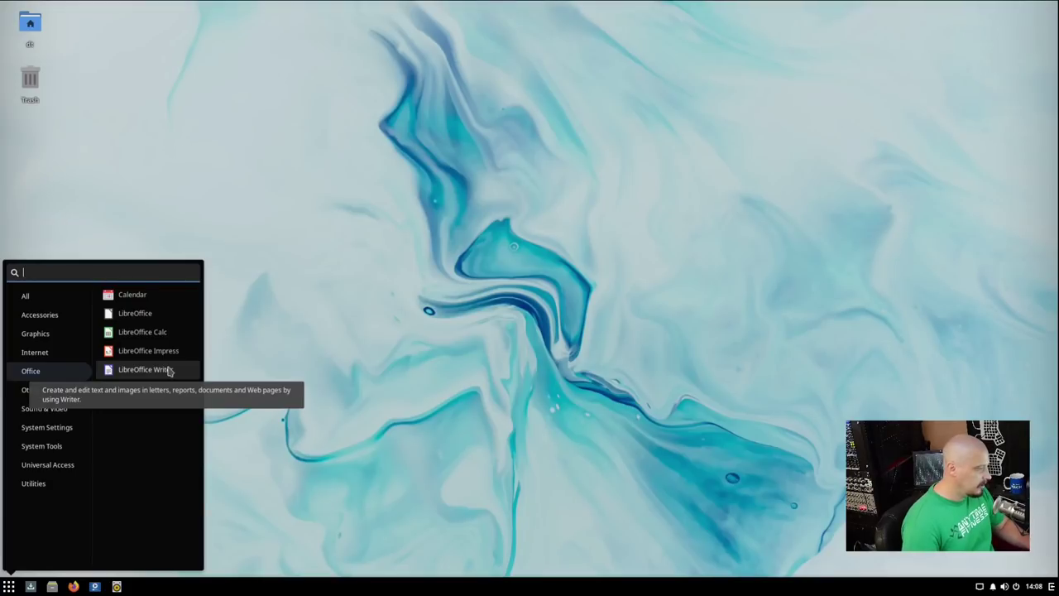
{"action": "left_click", "coordinate": [164, 373]}
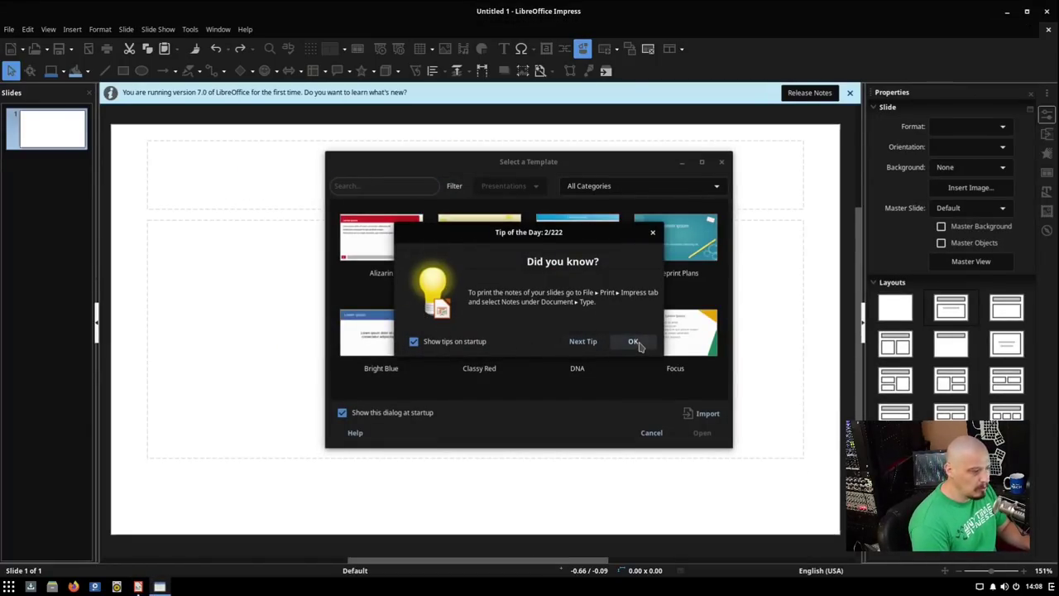
{"action": "left_click", "coordinate": [634, 342]}
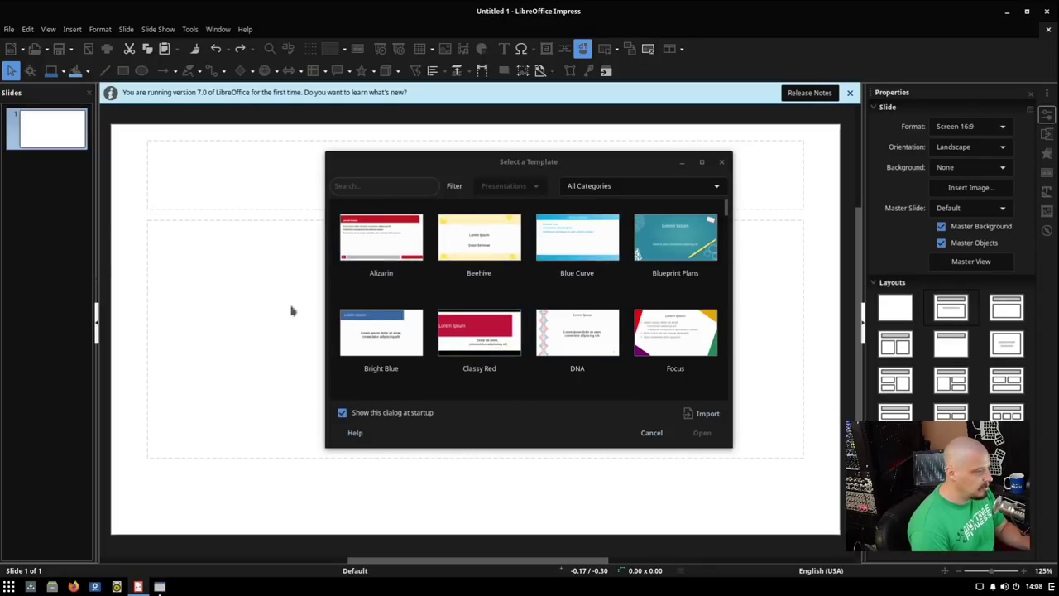
{"action": "scroll", "coordinate": [576, 285], "scroll_direction": "down", "scroll_amount": 8}
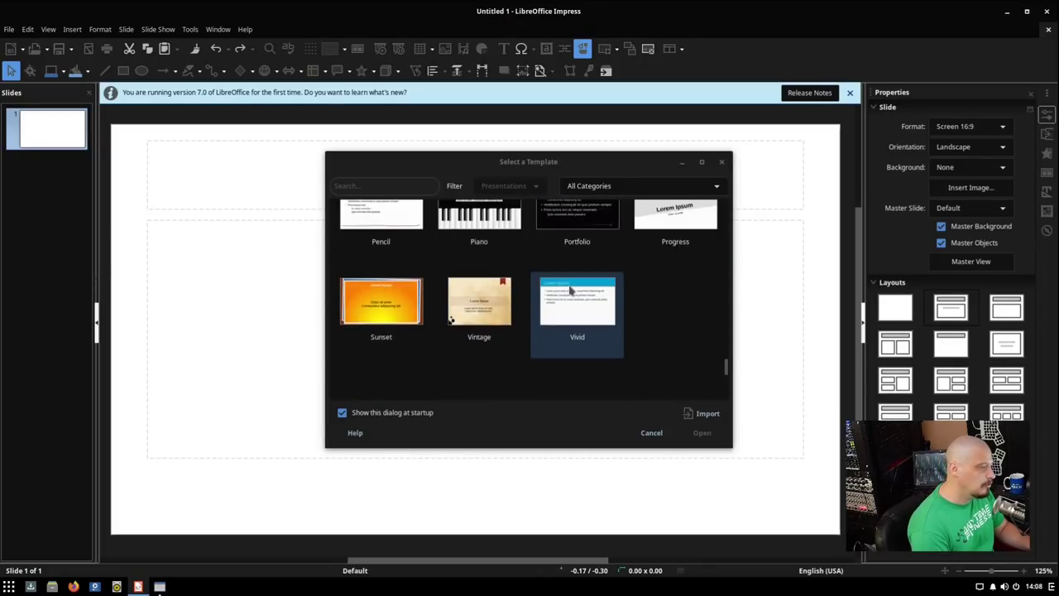
{"action": "left_click", "coordinate": [722, 161]}
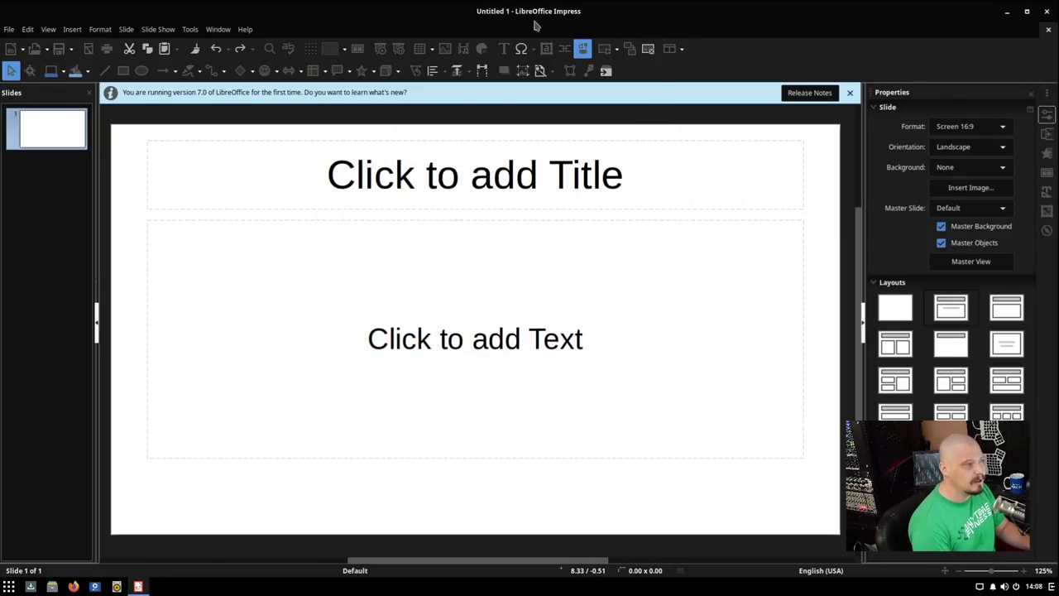
{"action": "left_click", "coordinate": [245, 30]}
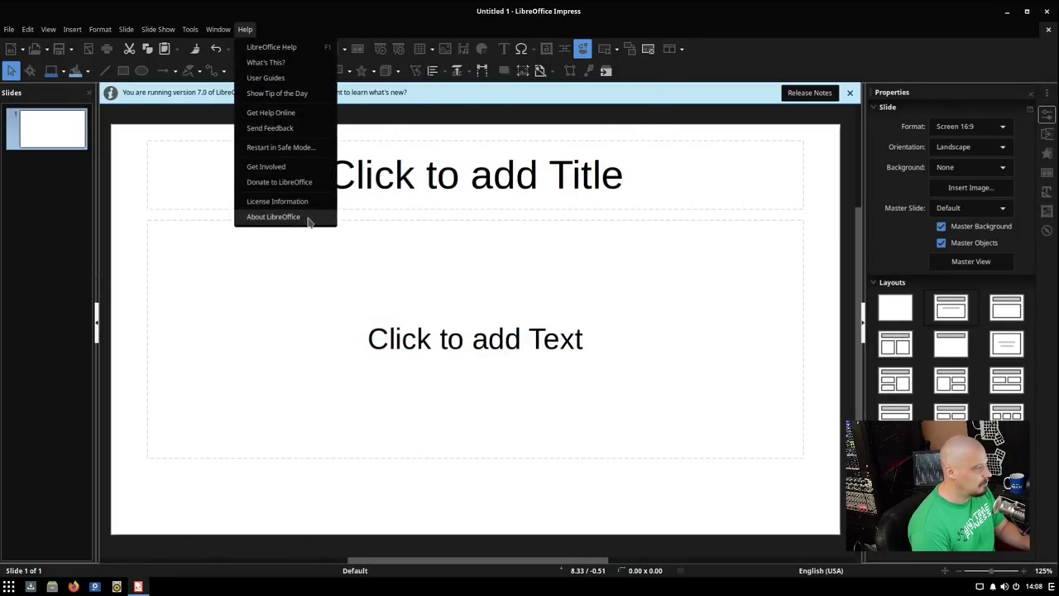
{"action": "left_click", "coordinate": [273, 217]}
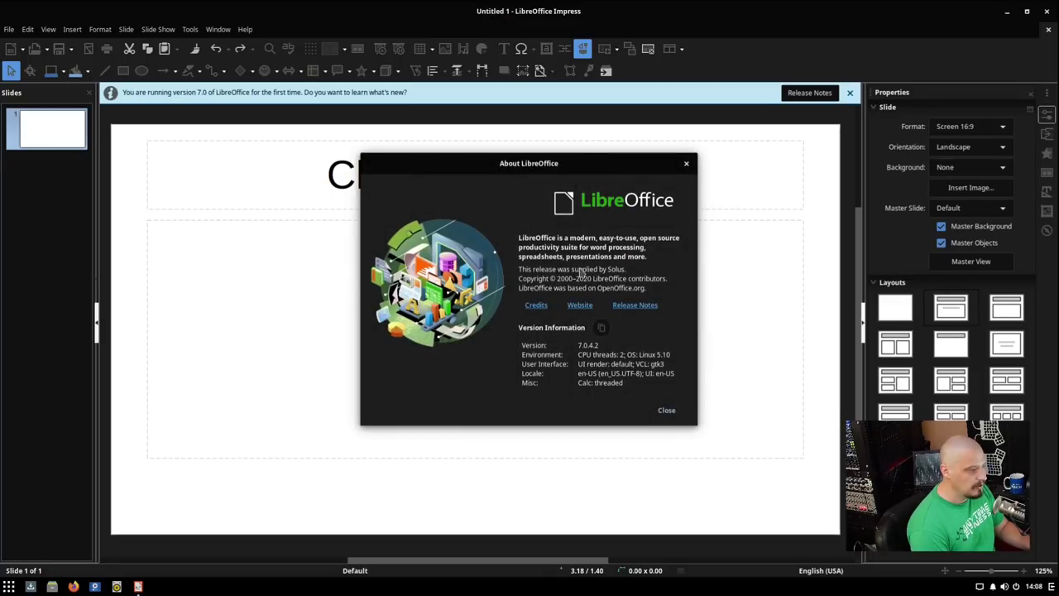
{"action": "left_click", "coordinate": [669, 411]}
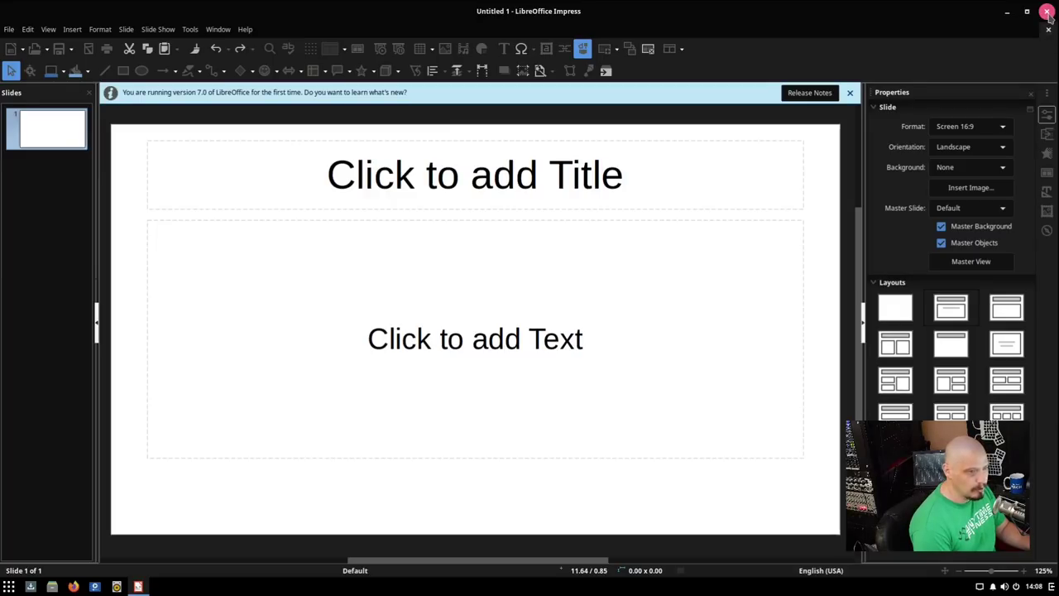
{"action": "left_click", "coordinate": [1049, 11]}
{"action": "left_click", "coordinate": [8, 586]}
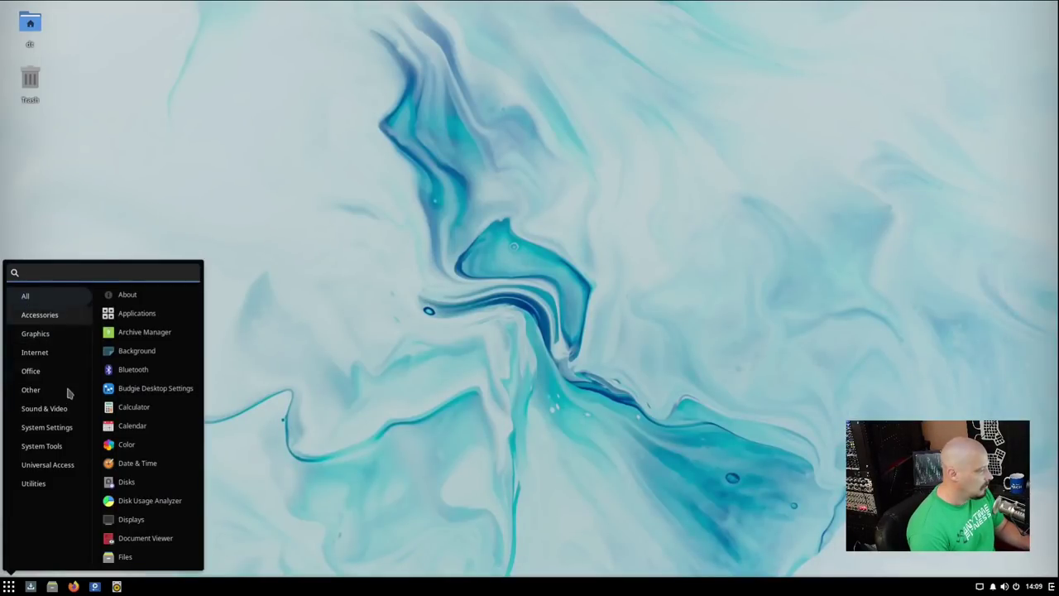
{"action": "left_click", "coordinate": [66, 390]}
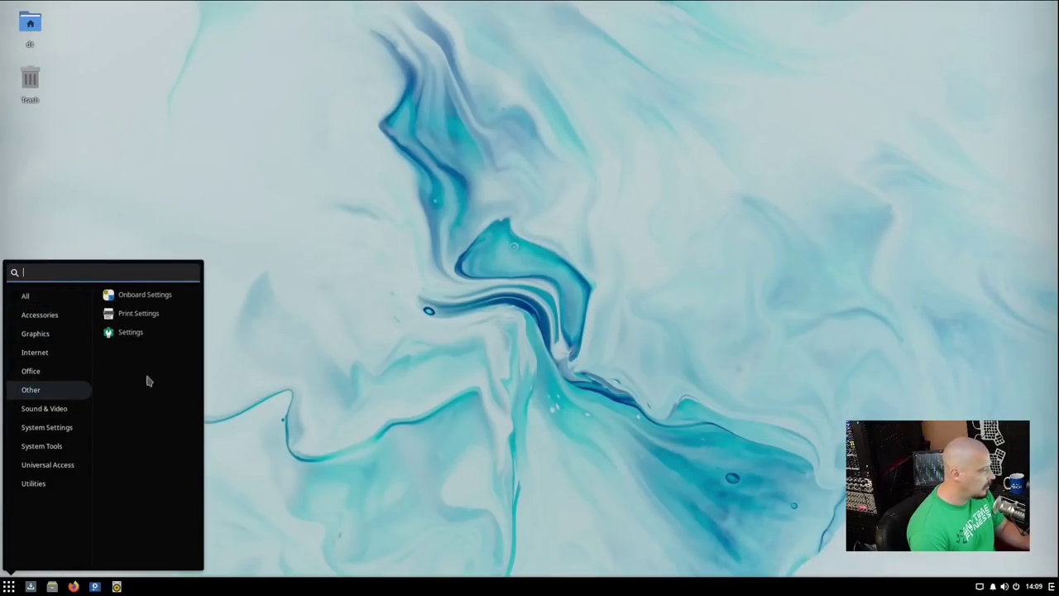
{"action": "left_click", "coordinate": [182, 296]}
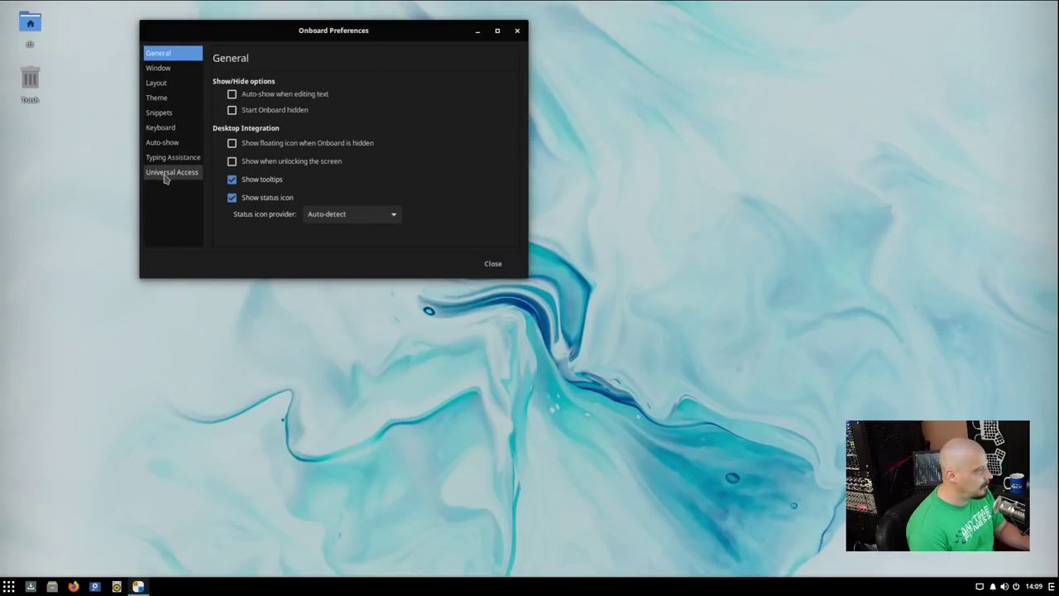
{"action": "left_click", "coordinate": [169, 173]}
{"action": "left_click", "coordinate": [518, 32]}
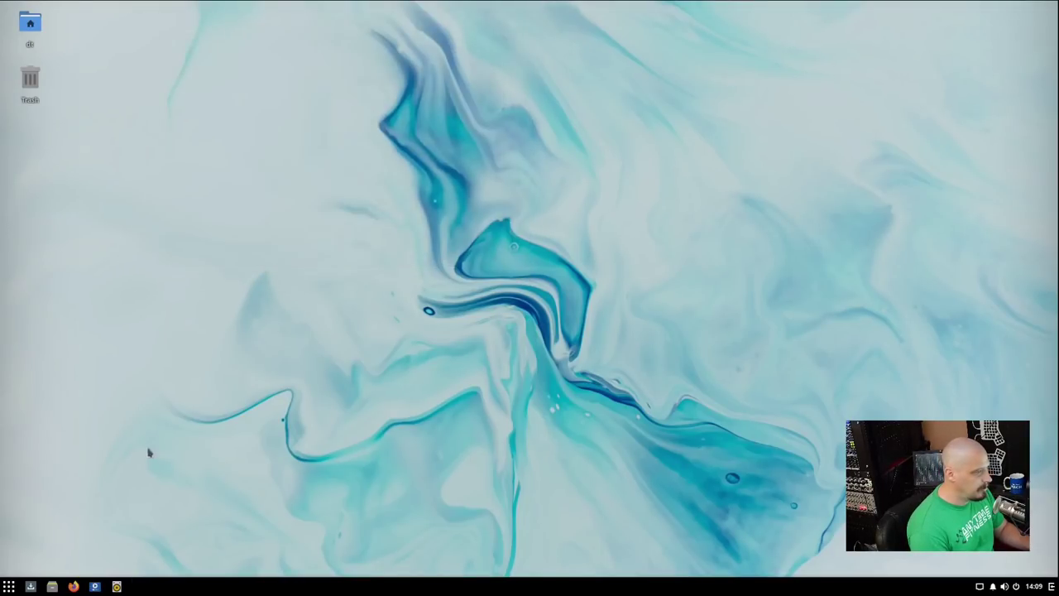
{"action": "left_click", "coordinate": [8, 586]}
{"action": "left_click", "coordinate": [50, 374]}
{"action": "left_click", "coordinate": [51, 391]}
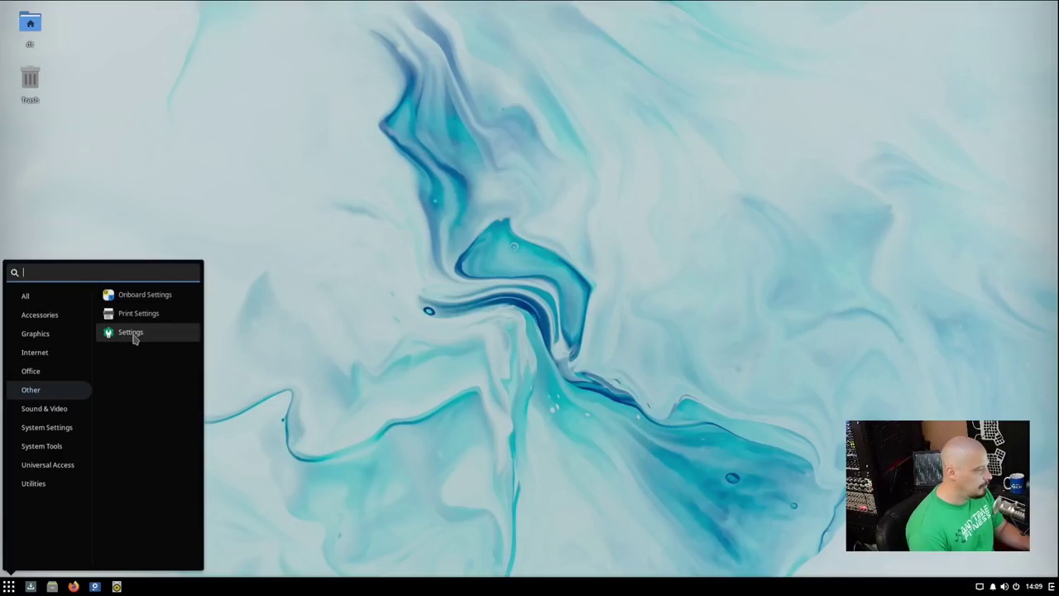
Launch Settings and browse the Users, Default Applications and Date & Time panels.
{"action": "left_click", "coordinate": [131, 333]}
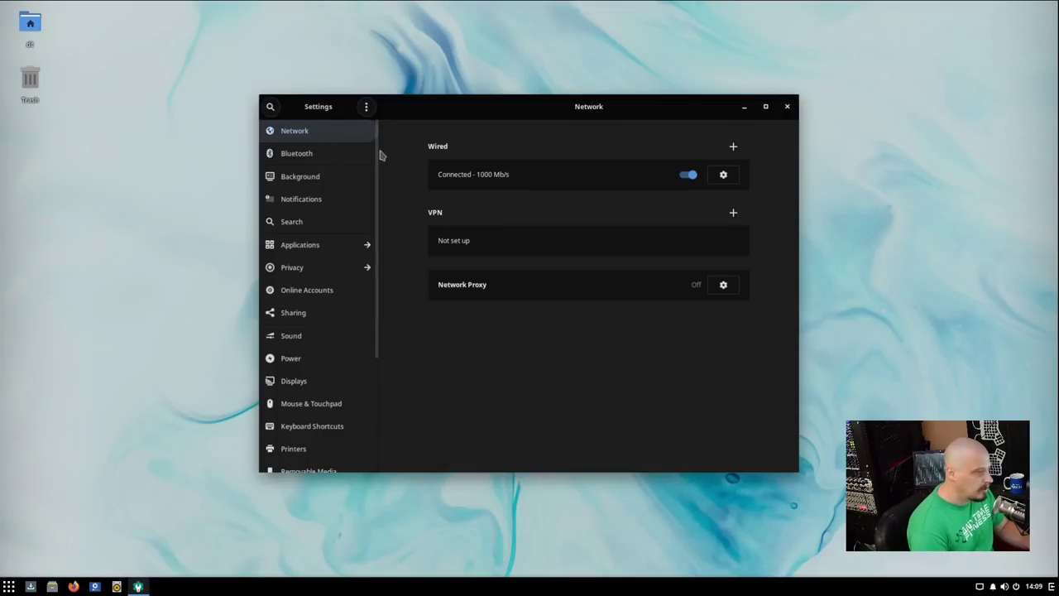
{"action": "left_click_drag", "start_coordinate": [378, 157], "coordinate": [372, 294]}
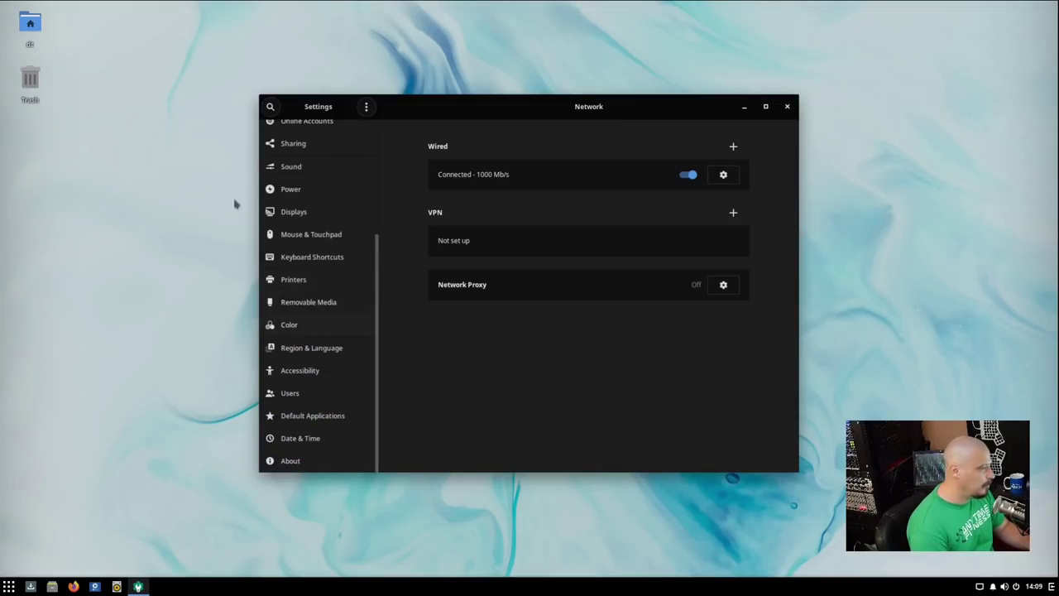
{"action": "left_click", "coordinate": [300, 397]}
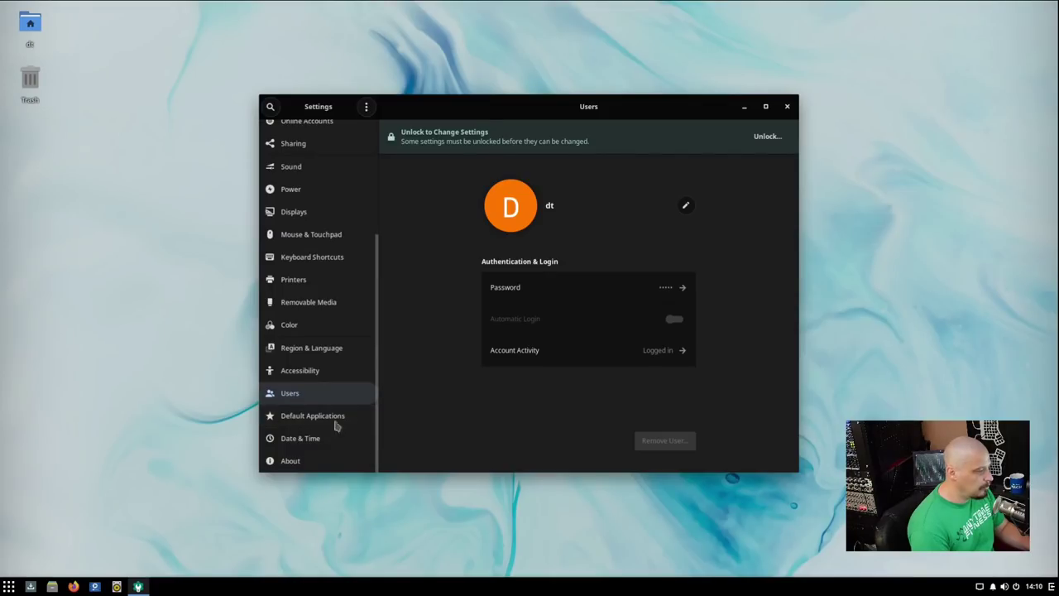
{"action": "left_click", "coordinate": [333, 421]}
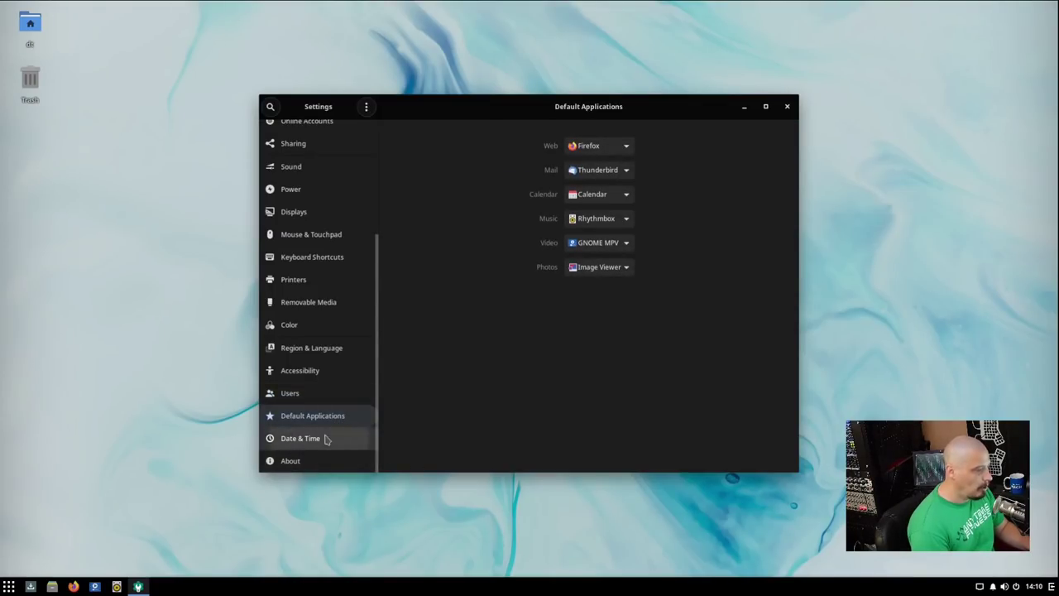
{"action": "left_click", "coordinate": [326, 438]}
{"action": "scroll", "coordinate": [351, 207], "scroll_direction": "up", "scroll_amount": 5}
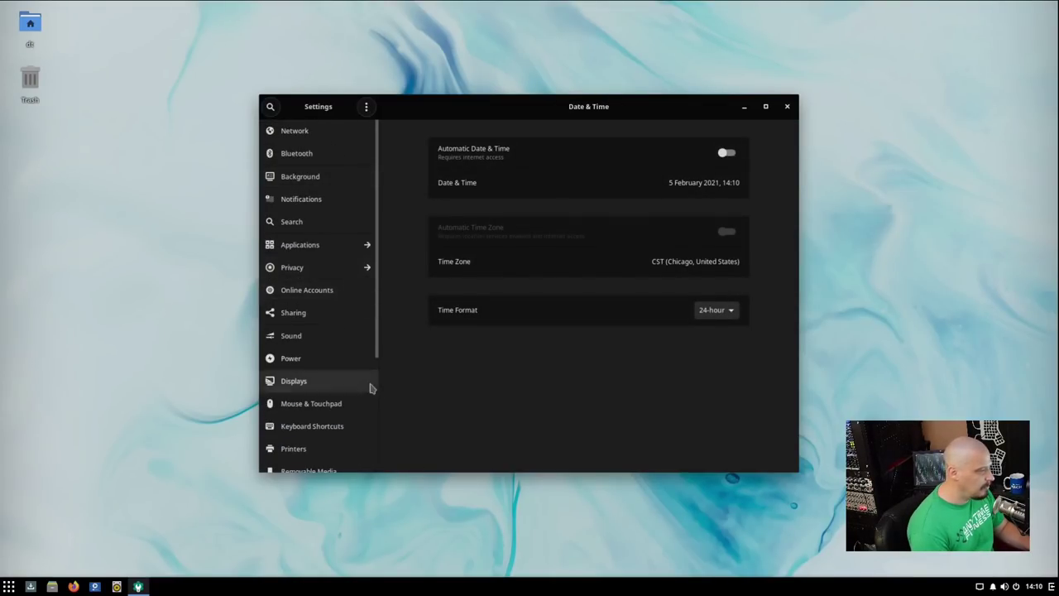
Review the Displays resolution list, keep 1920 × 1080, and close Settings.
{"action": "left_click", "coordinate": [298, 383]}
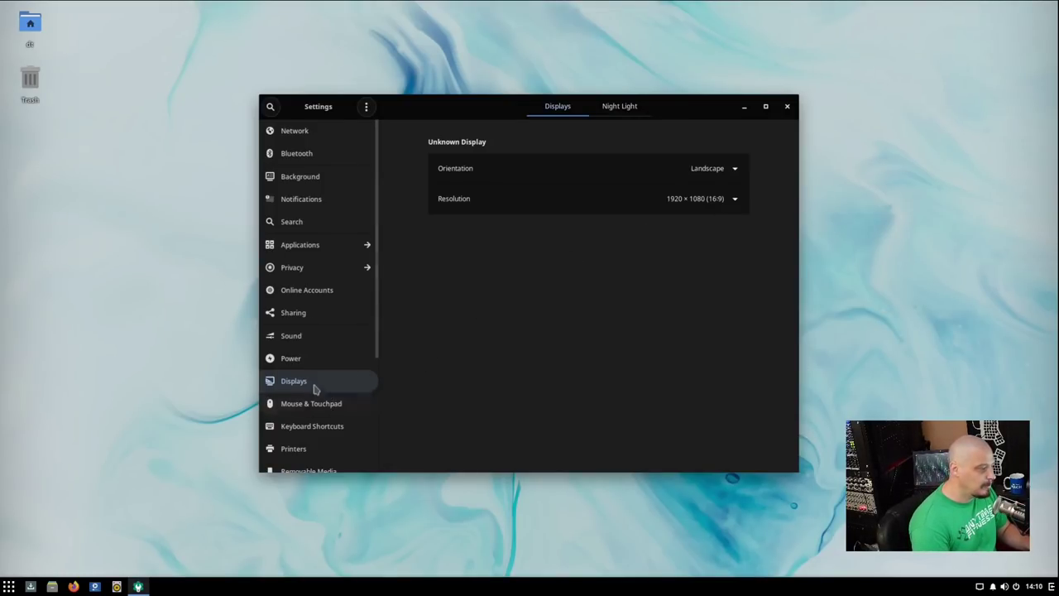
{"action": "left_click", "coordinate": [735, 199]}
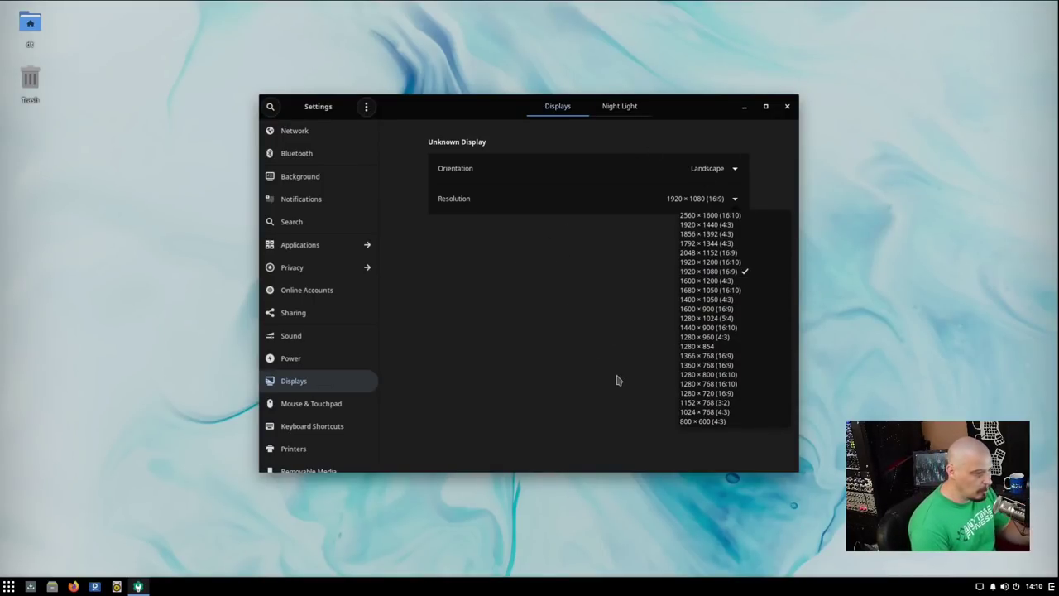
{"action": "left_click", "coordinate": [787, 106]}
{"action": "left_click", "coordinate": [787, 107]}
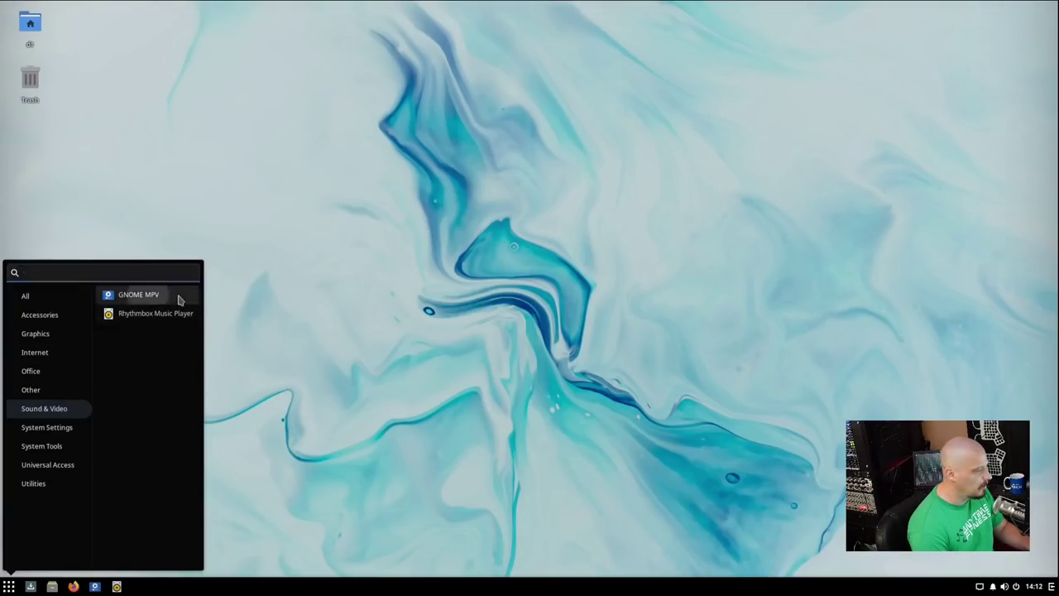
Launch GNOME MPV and check its version 0.16 in the About dialog.
{"action": "left_click", "coordinate": [177, 297]}
{"action": "left_click", "coordinate": [452, 110]}
{"action": "left_click", "coordinate": [472, 273]}
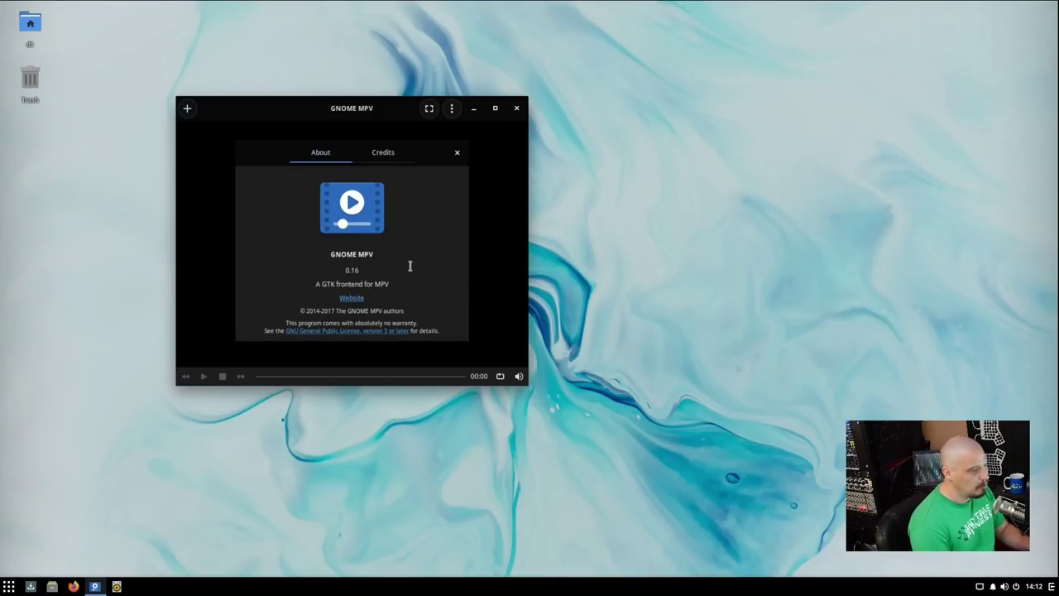
{"action": "left_click", "coordinate": [456, 152]}
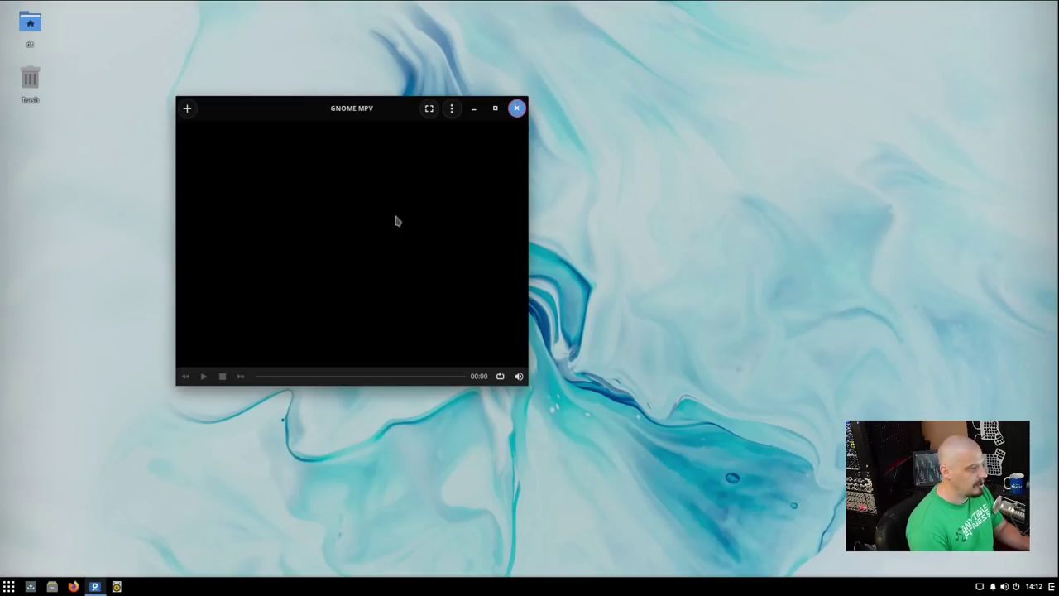
Quit GNOME MPV and list the Sound & Video apps in the application menu.
{"action": "key", "text": "ctrl+q"}
{"action": "left_click", "coordinate": [8, 586]}
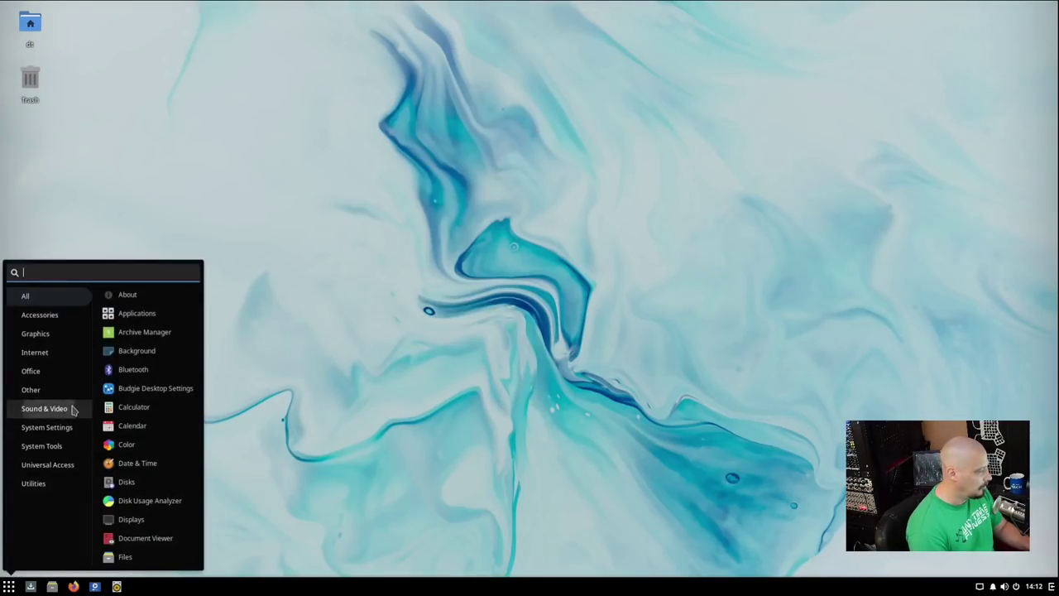
{"action": "left_click", "coordinate": [44, 408]}
Launch Rhythmbox and check its version 3.4.4 in the About dialog.
{"action": "left_click", "coordinate": [175, 316]}
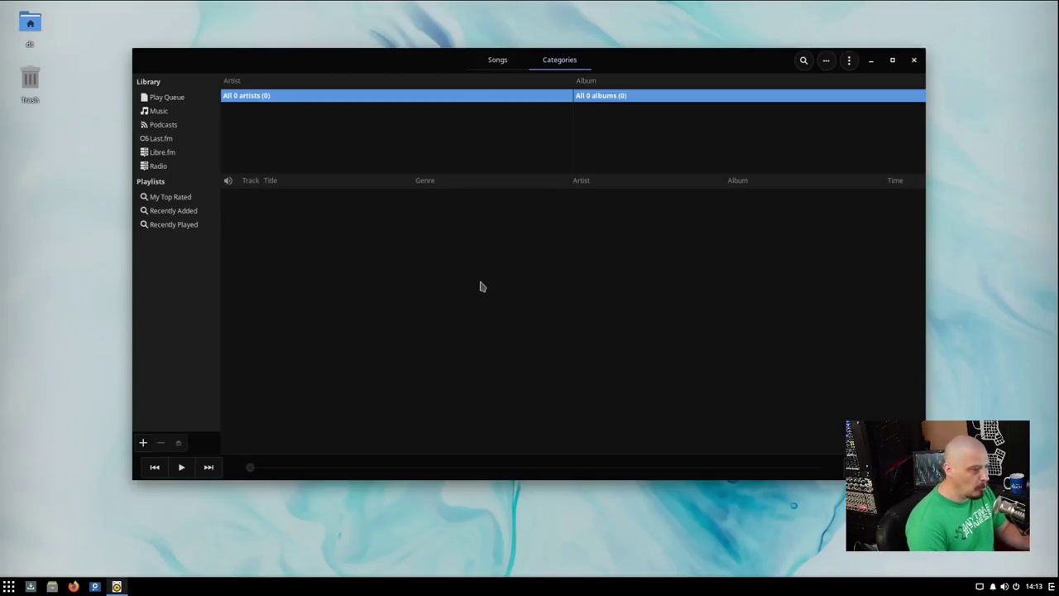
{"action": "left_click", "coordinate": [849, 61]}
{"action": "left_click", "coordinate": [827, 157]}
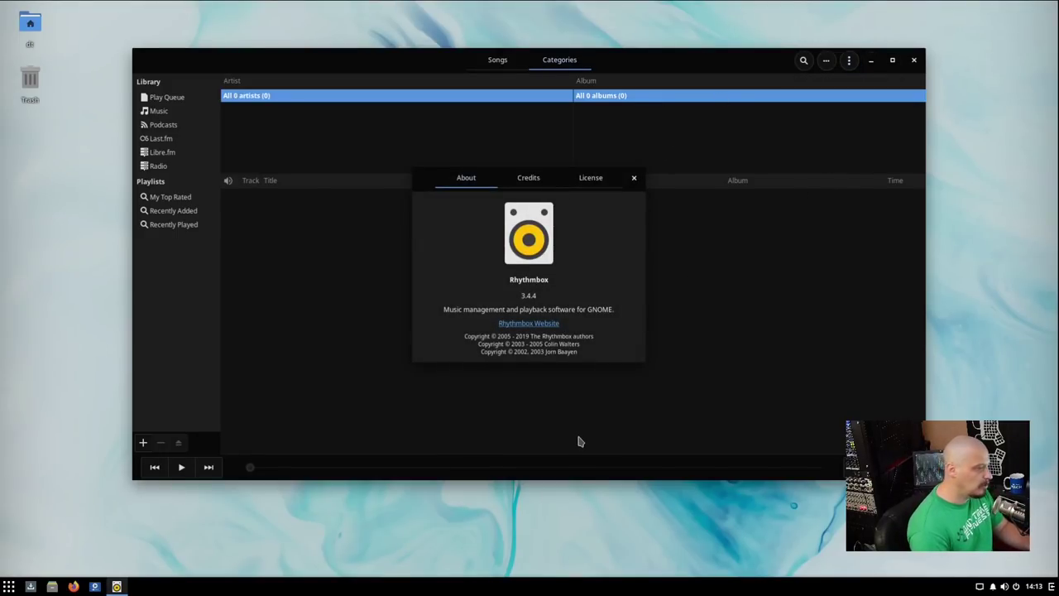
{"action": "left_click", "coordinate": [634, 177]}
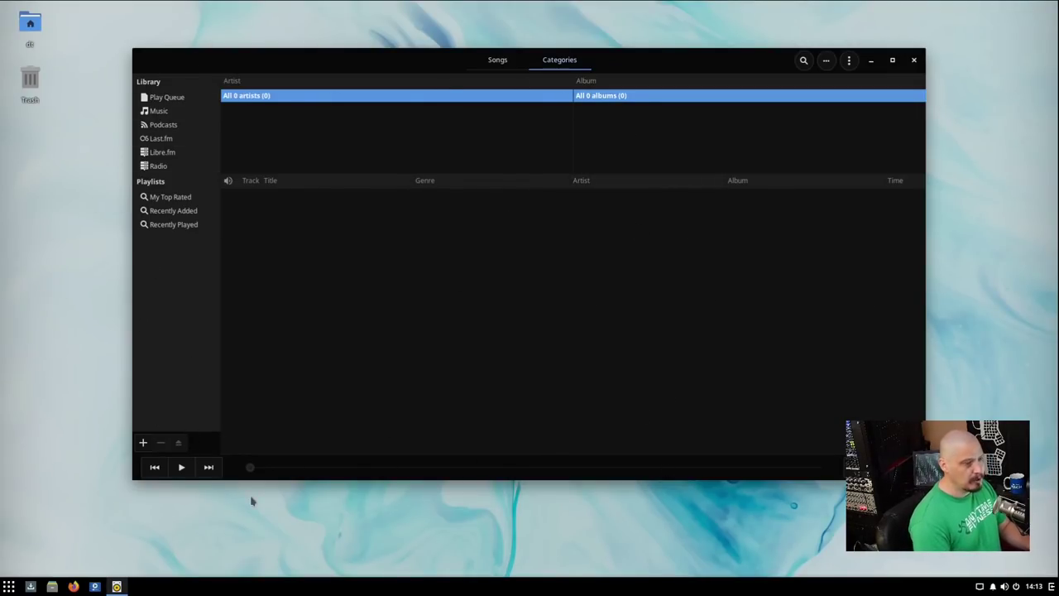
Toggle Side Pane, Song Position Slider and Album Art off and on, then quit Rhythmbox.
{"action": "left_click", "coordinate": [848, 61]}
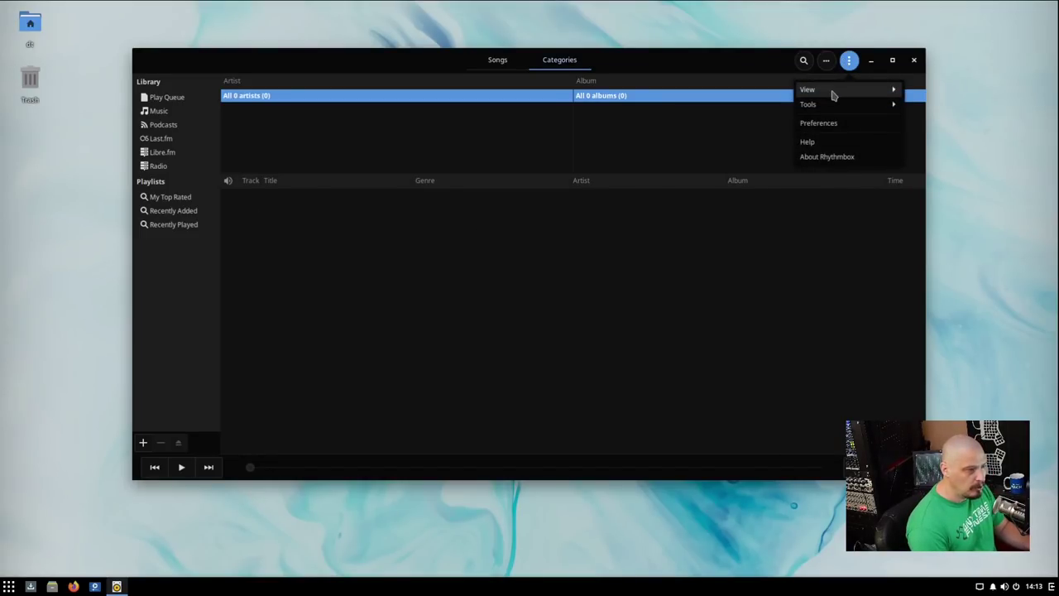
{"action": "left_click", "coordinate": [832, 91]}
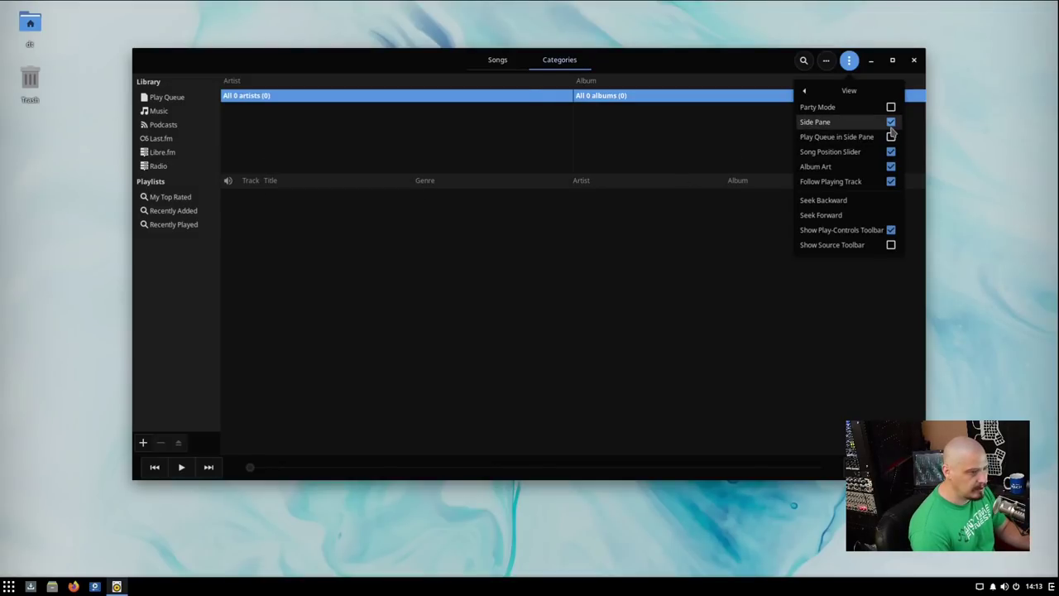
{"action": "left_click", "coordinate": [890, 121]}
{"action": "left_click", "coordinate": [891, 122]}
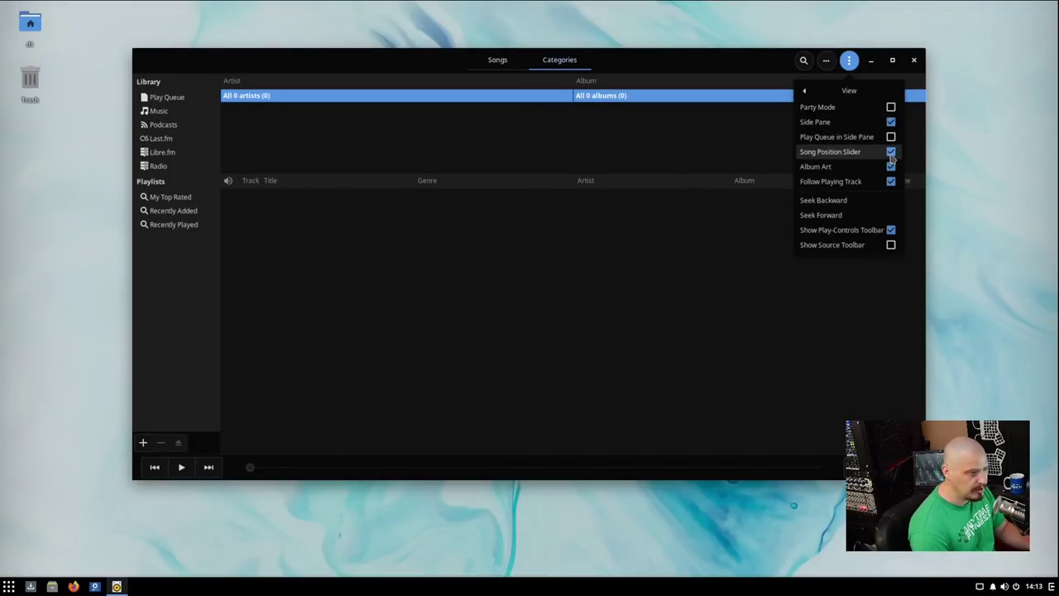
{"action": "left_click", "coordinate": [891, 153]}
{"action": "left_click", "coordinate": [891, 152]}
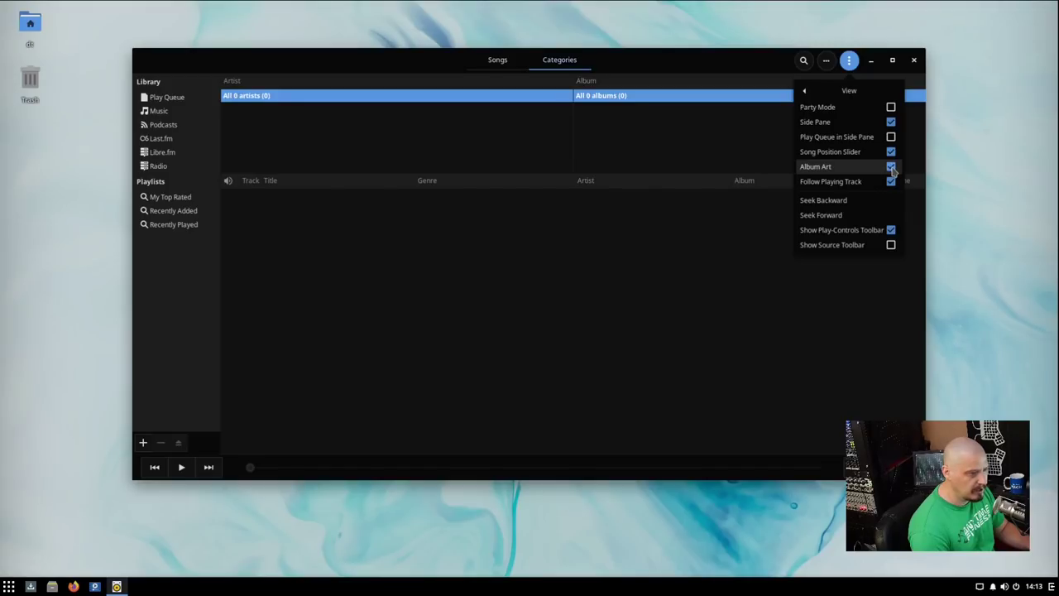
{"action": "left_click", "coordinate": [890, 166]}
{"action": "left_click", "coordinate": [891, 166]}
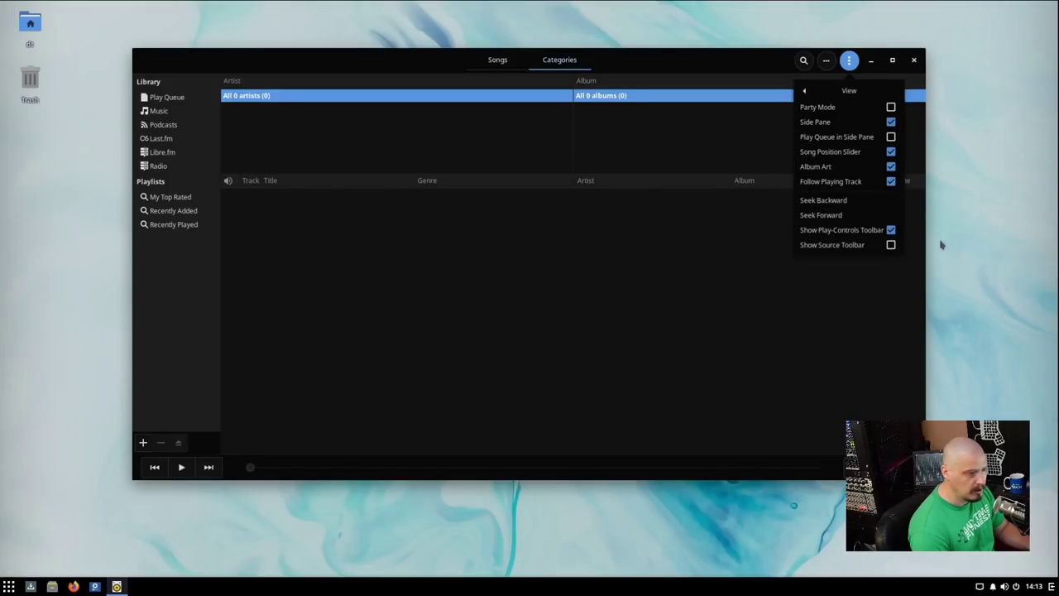
{"action": "left_click", "coordinate": [719, 327]}
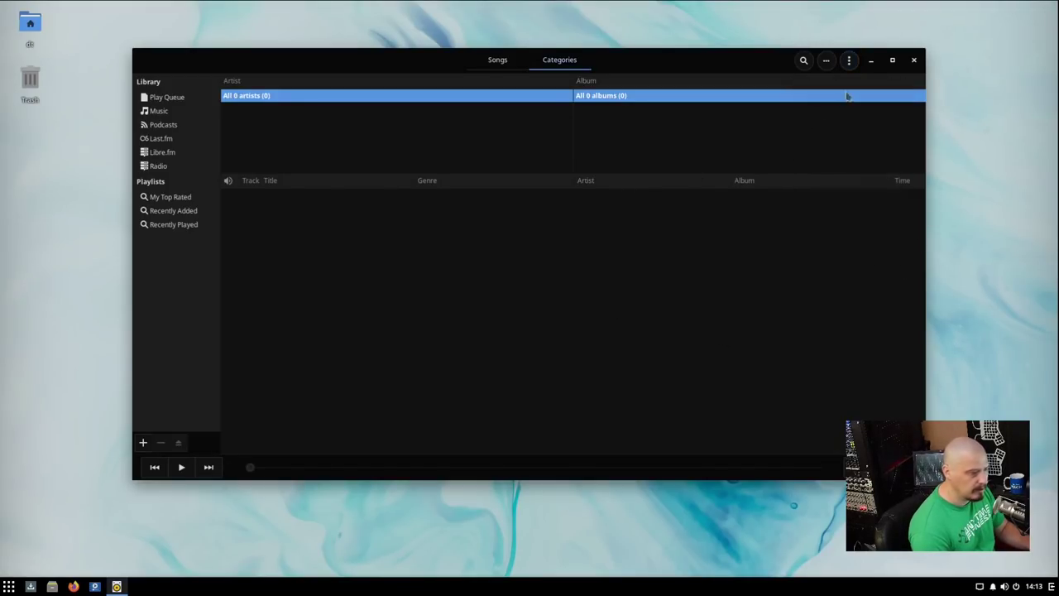
{"action": "left_click", "coordinate": [915, 60]}
Launch Settings from the Other category and scroll through its sidebar panels.
{"action": "key", "text": "super"}
{"action": "mouse_move", "coordinate": [71, 431]}
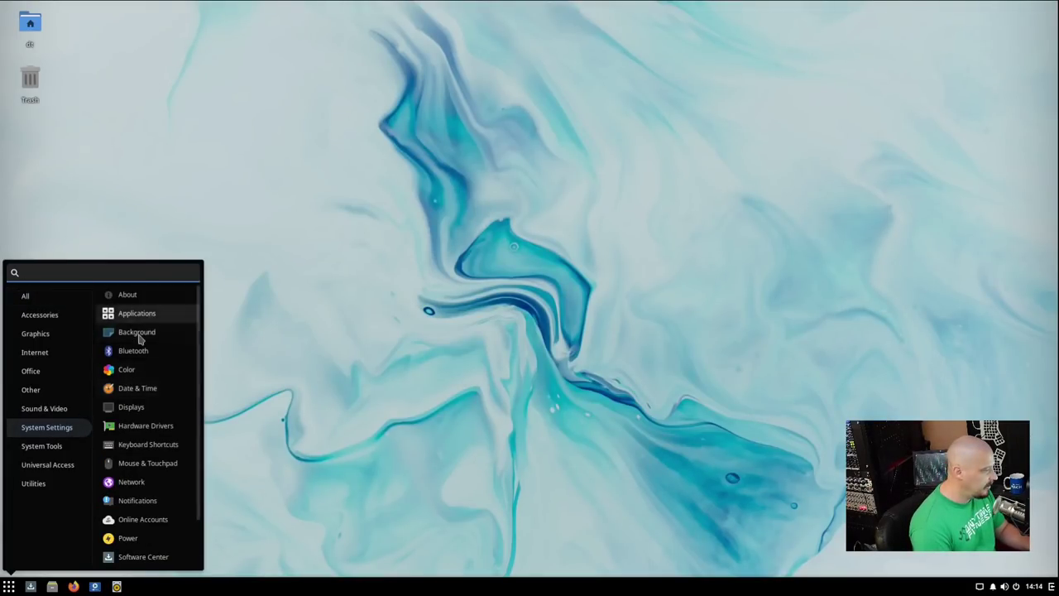
{"action": "scroll", "coordinate": [141, 337], "scroll_direction": "down", "scroll_amount": 2}
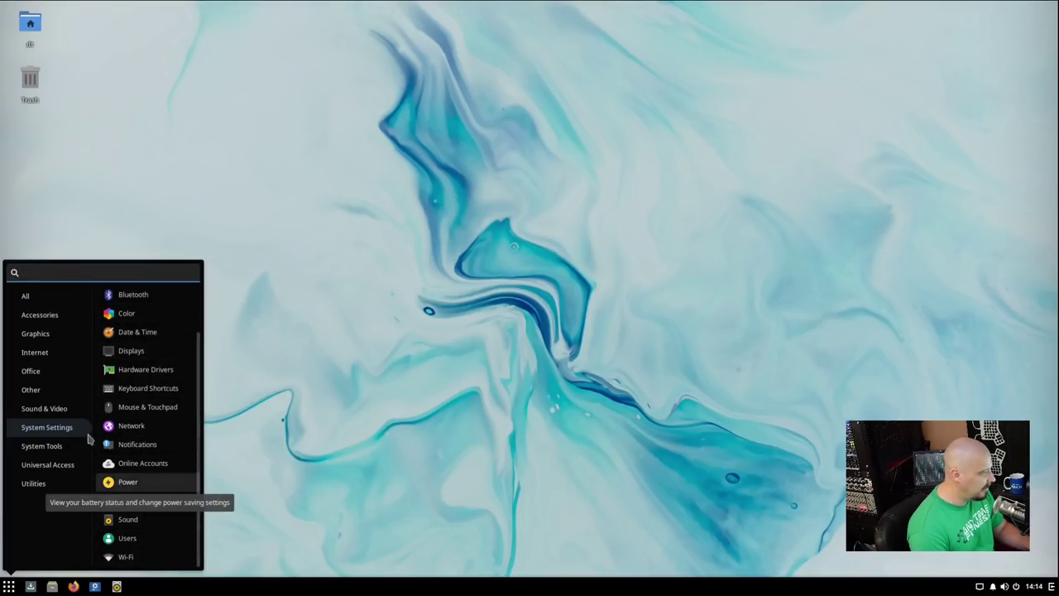
{"action": "left_click", "coordinate": [49, 392]}
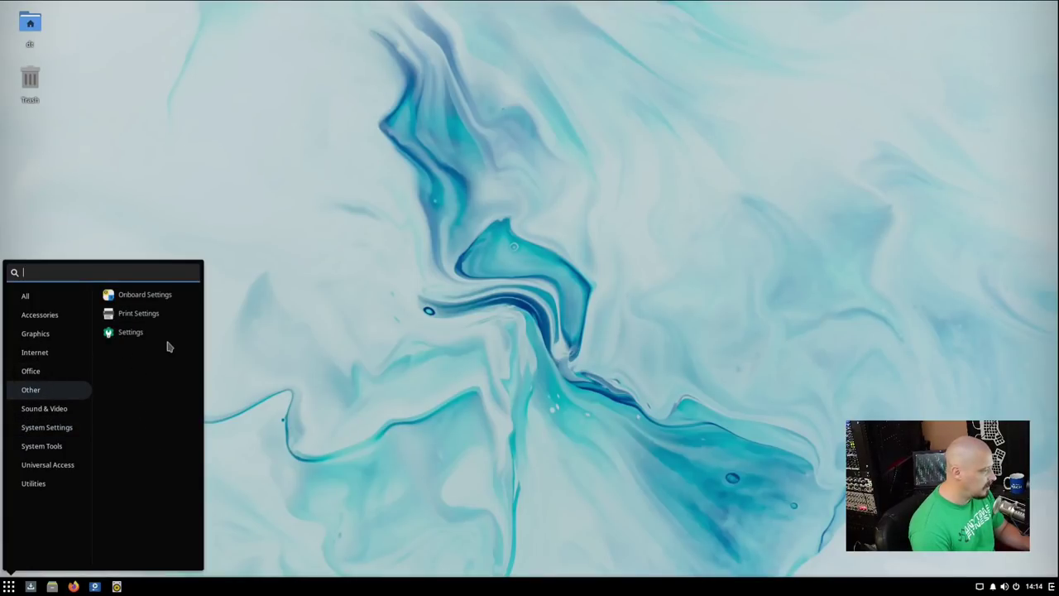
{"action": "key", "text": "Escape"}
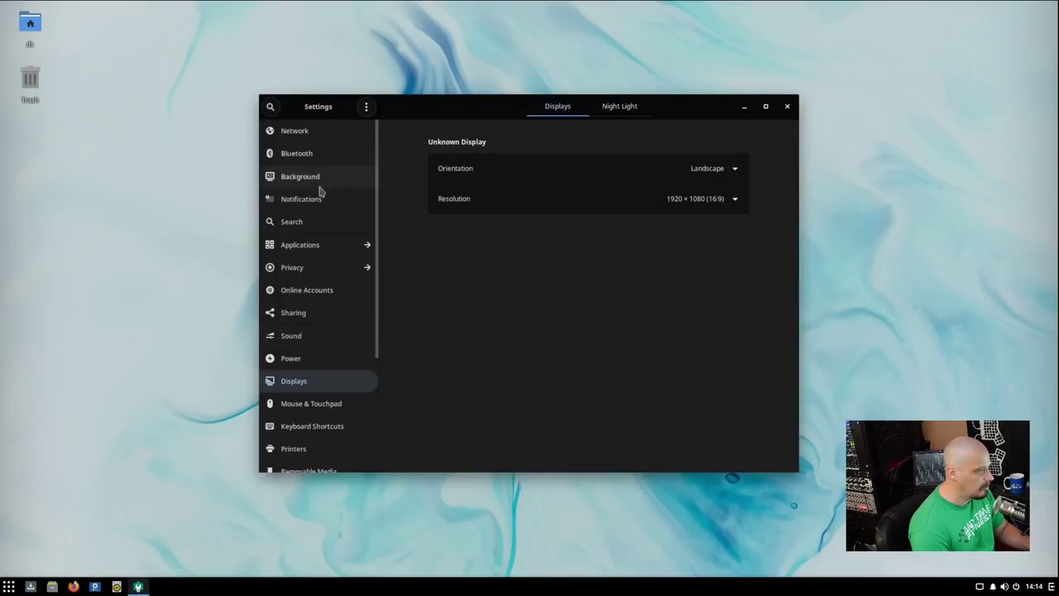
{"action": "scroll", "coordinate": [306, 273], "scroll_direction": "down", "scroll_amount": 5}
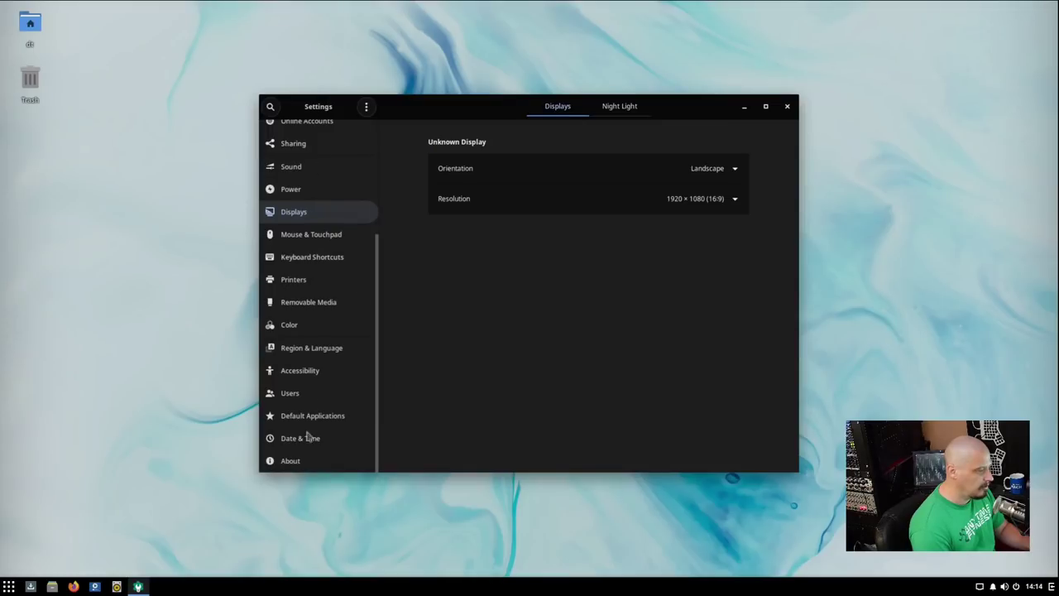
List the System Settings apps, close Settings, and reopen the application menu.
{"action": "left_click", "coordinate": [9, 586]}
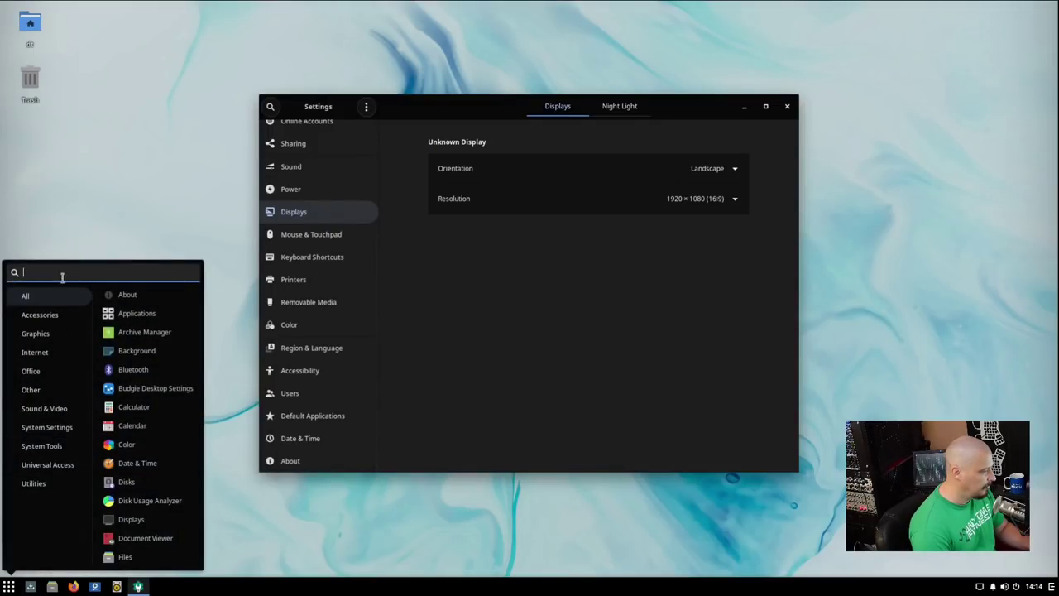
{"action": "left_click", "coordinate": [72, 434]}
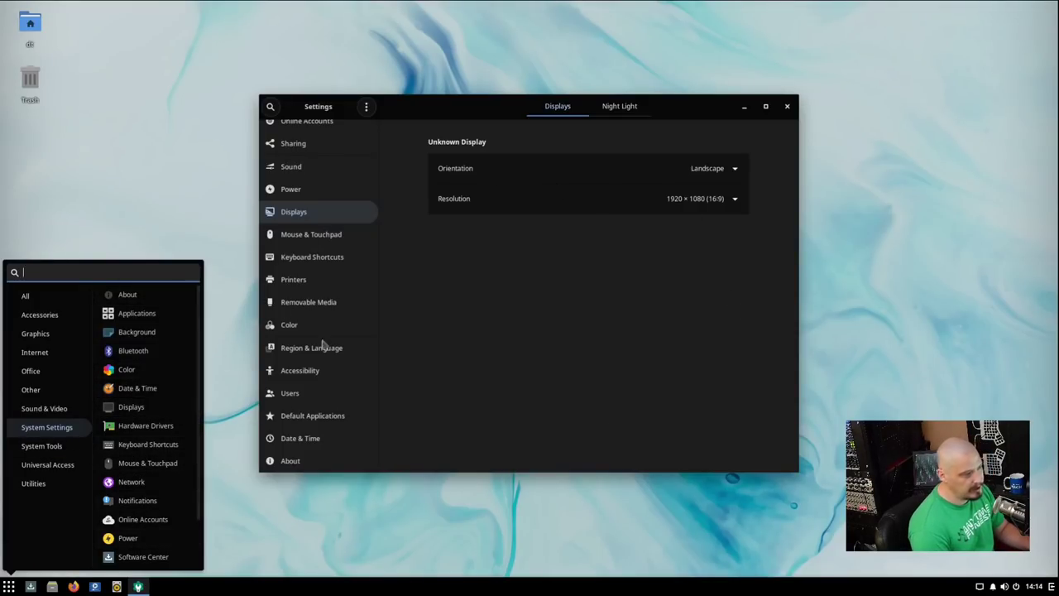
{"action": "left_click", "coordinate": [787, 106]}
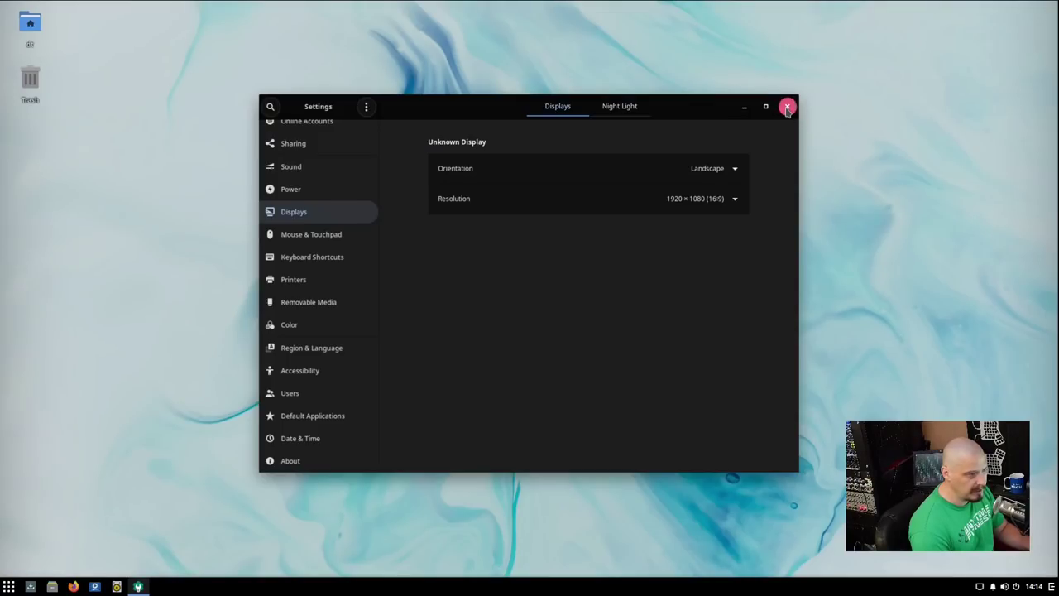
{"action": "left_click", "coordinate": [787, 106]}
{"action": "left_click", "coordinate": [15, 580]}
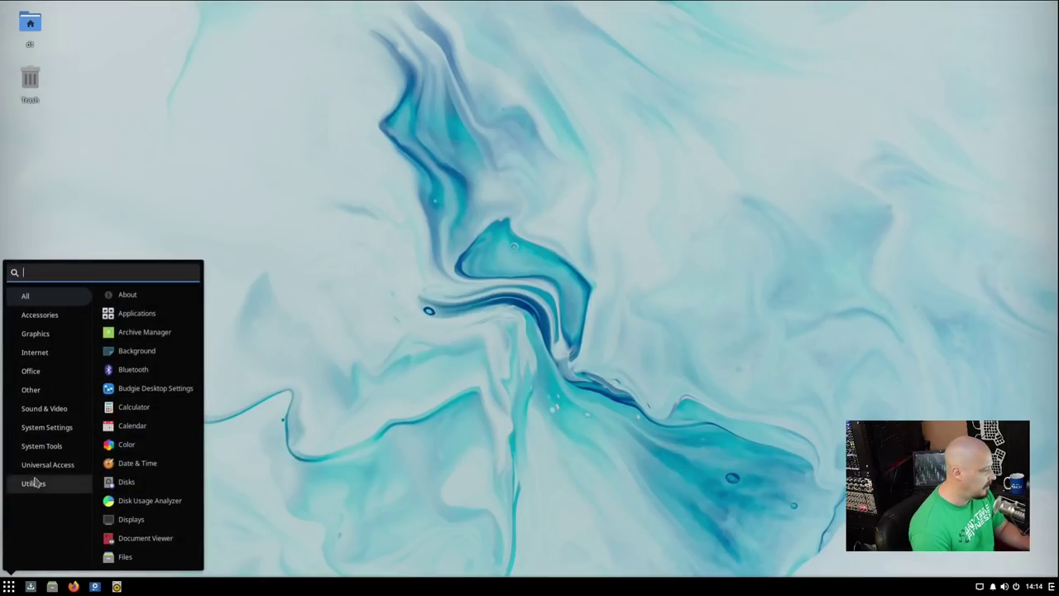
Launch Budgie Desktop Settings from System Tools, turn off Desktop Icons, and show the Raven page.
{"action": "left_click", "coordinate": [47, 450]}
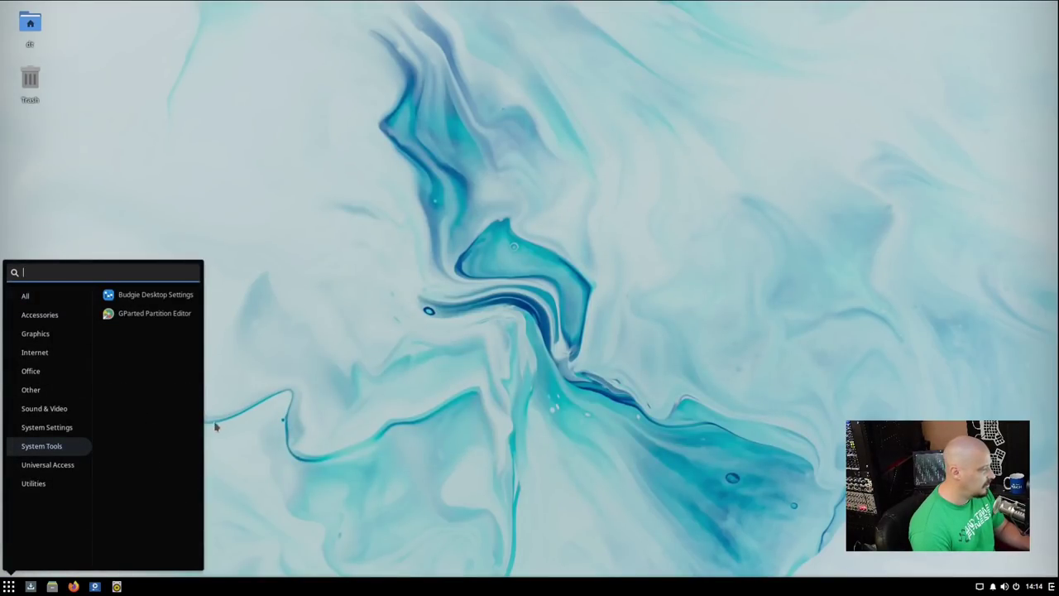
{"action": "left_click", "coordinate": [177, 300]}
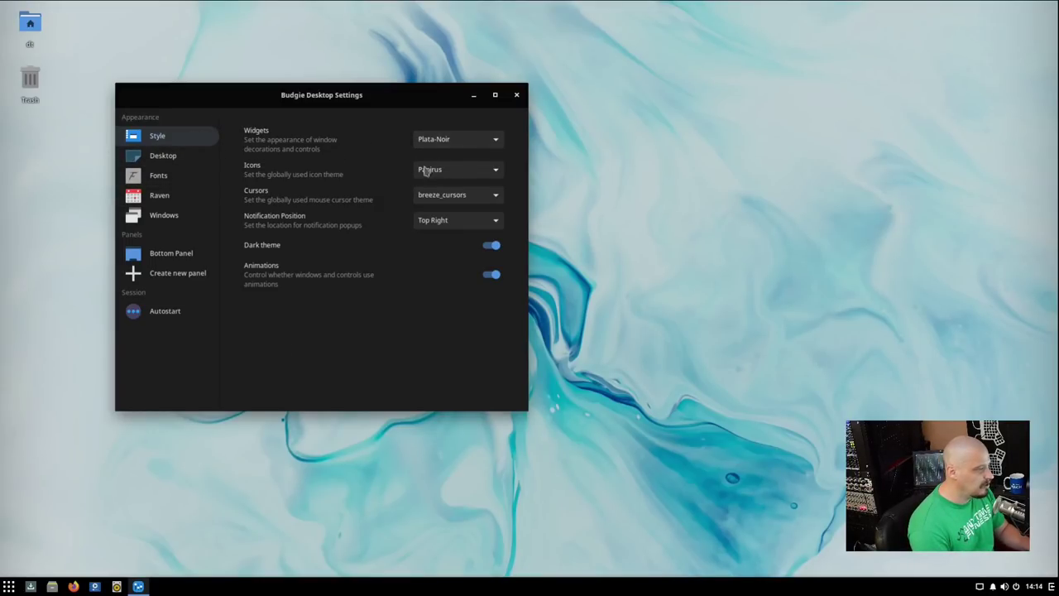
{"action": "left_click", "coordinate": [178, 158]}
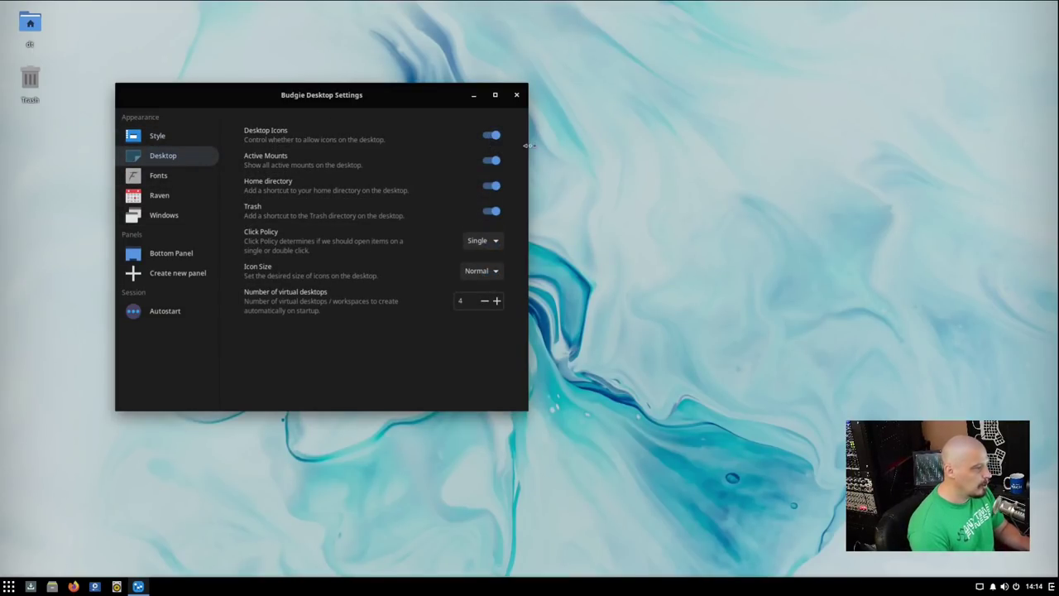
{"action": "left_click", "coordinate": [491, 136]}
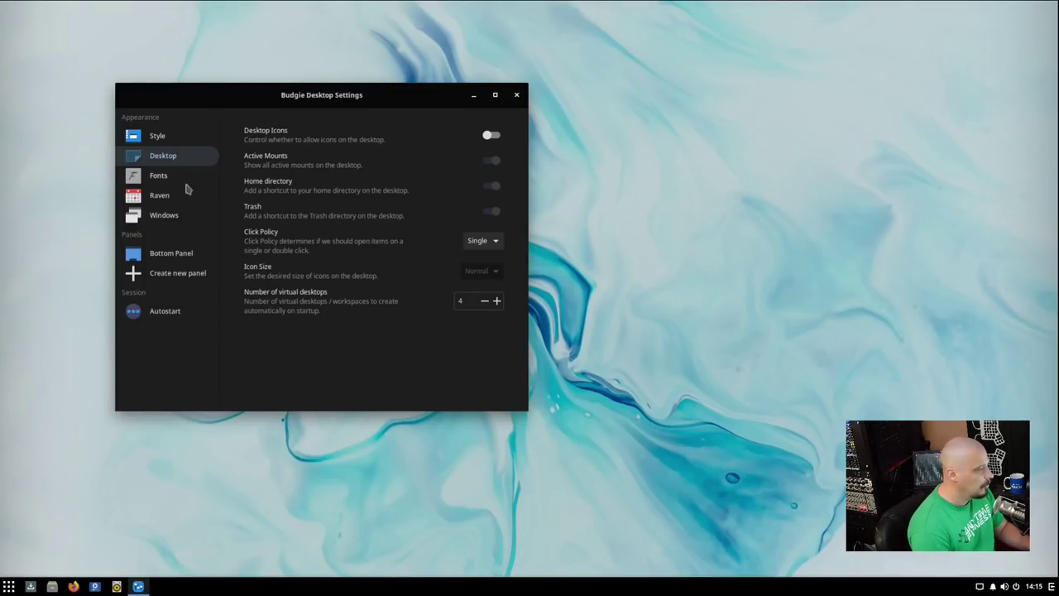
{"action": "left_click", "coordinate": [173, 200]}
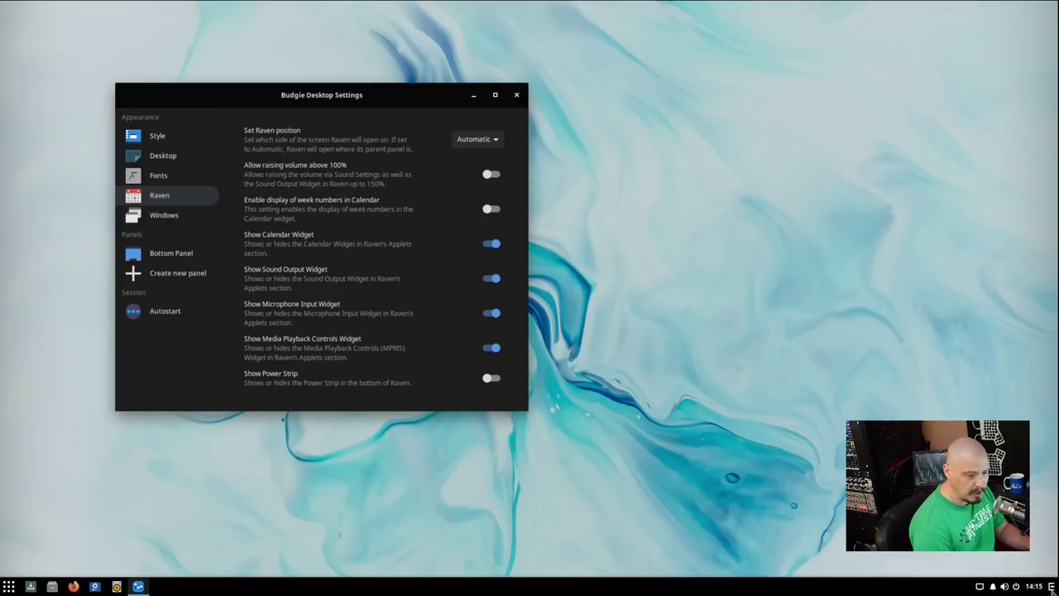
Peek at the Raven side panel and Bottom Panel applets, then close Budgie Desktop Settings.
{"action": "left_click", "coordinate": [1052, 586]}
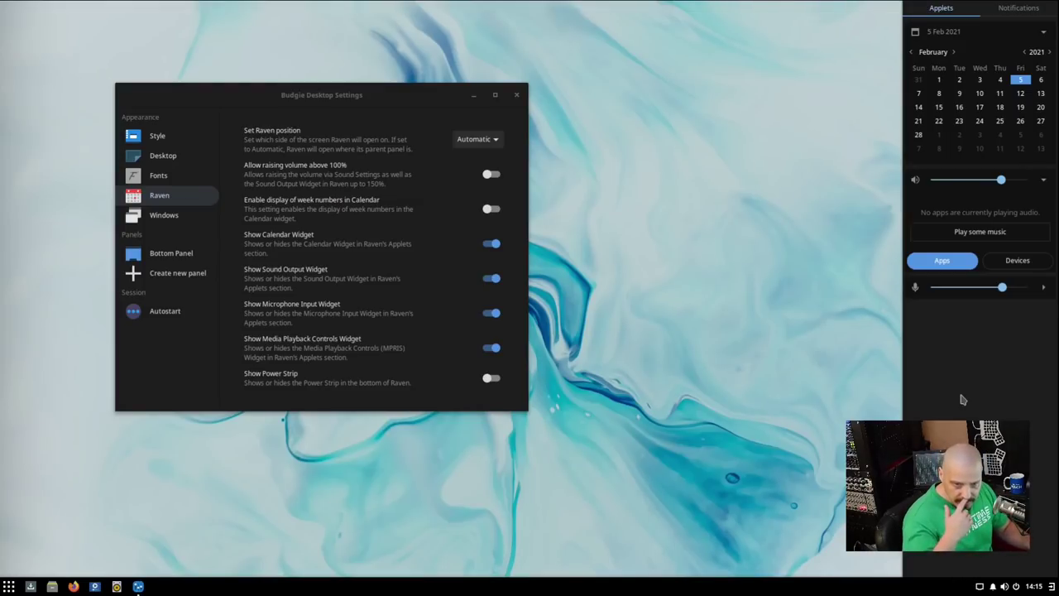
{"action": "left_click", "coordinate": [138, 586]}
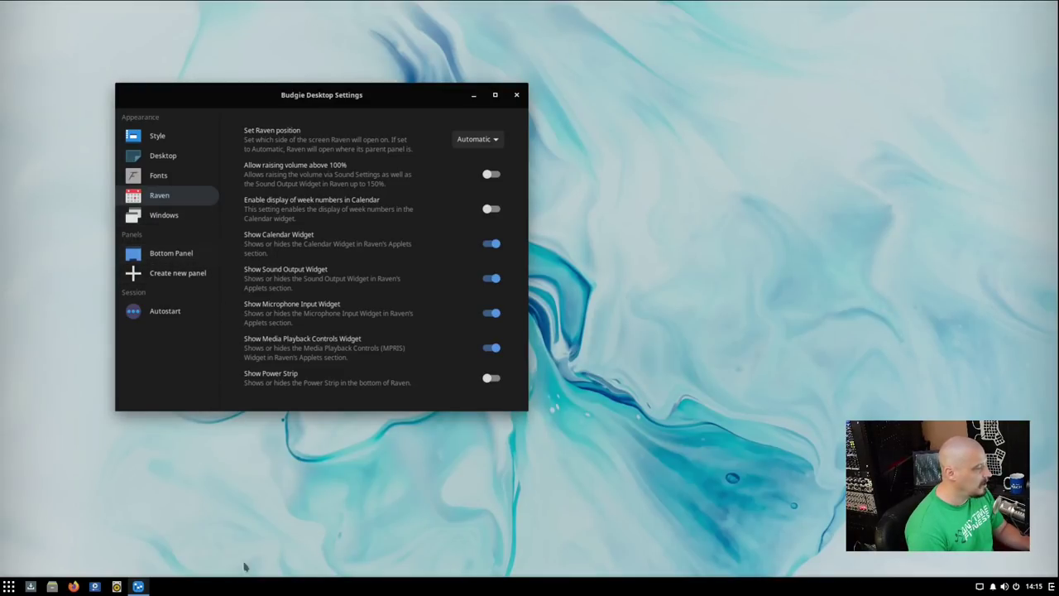
{"action": "left_click", "coordinate": [181, 255]}
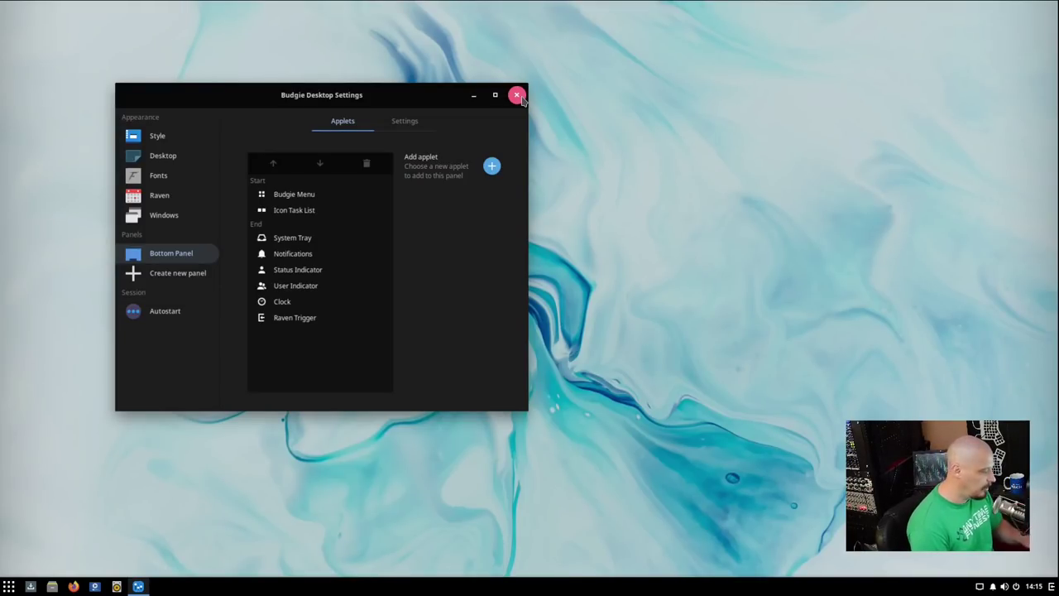
{"action": "left_click", "coordinate": [517, 95]}
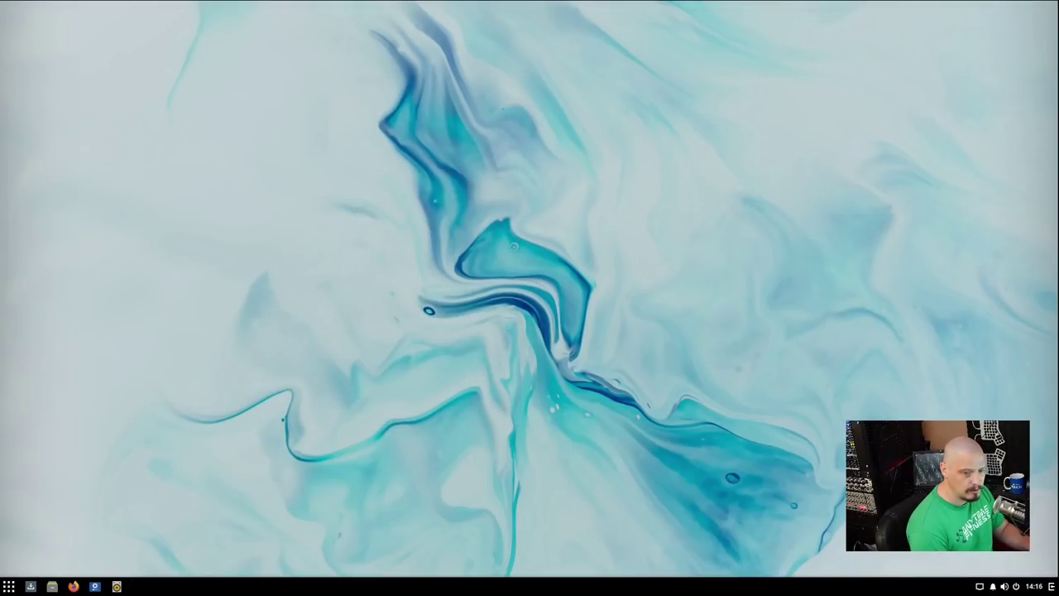
Browse the Universal Access and Utilities categories in the Budgie Menu and launch Calculator.
{"action": "key", "text": "super"}
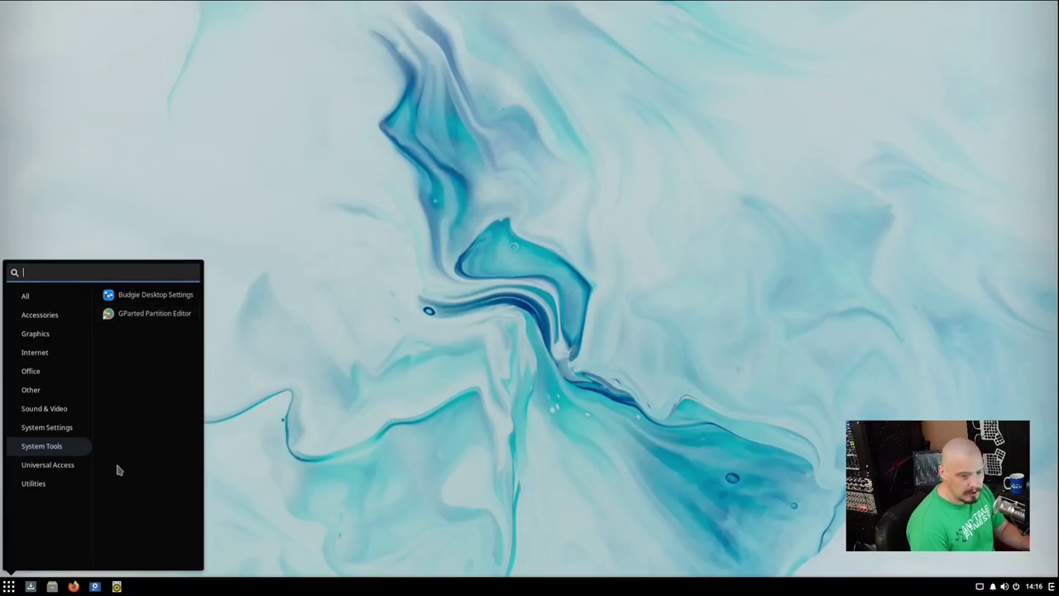
{"action": "left_click", "coordinate": [71, 469]}
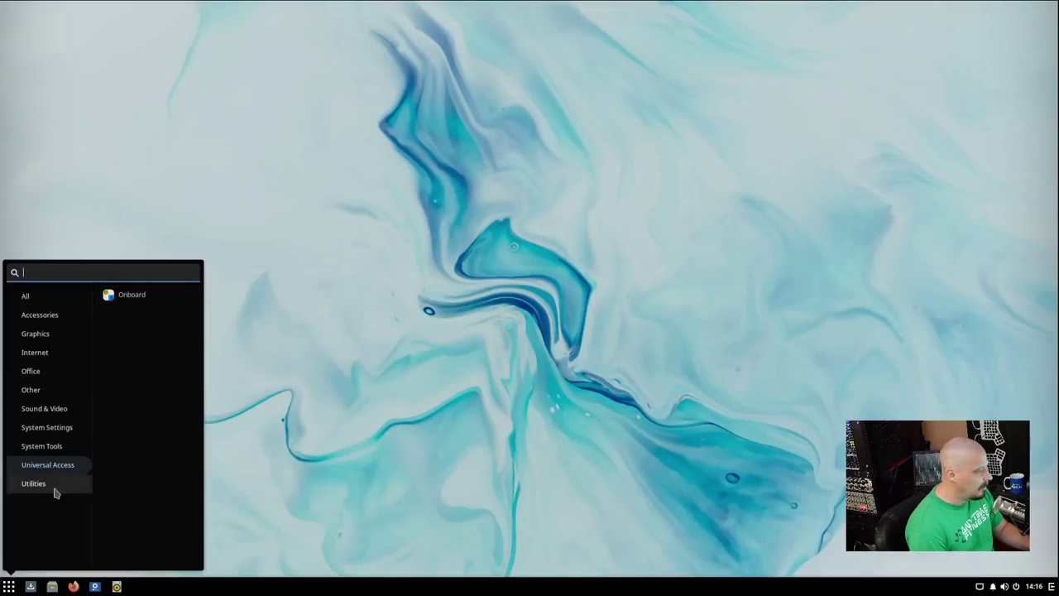
{"action": "left_click", "coordinate": [41, 485]}
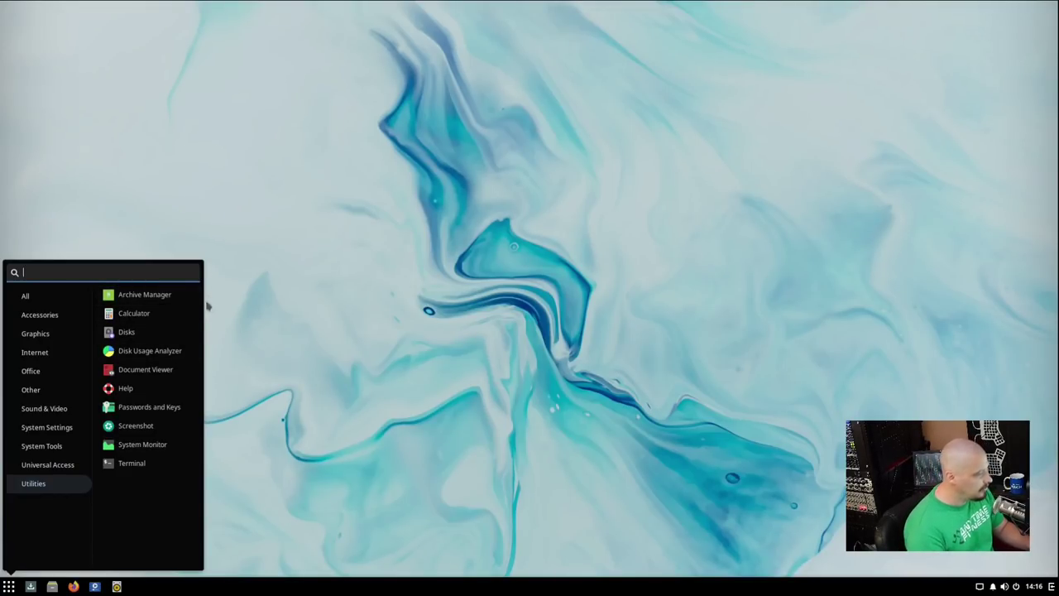
{"action": "left_click", "coordinate": [168, 315]}
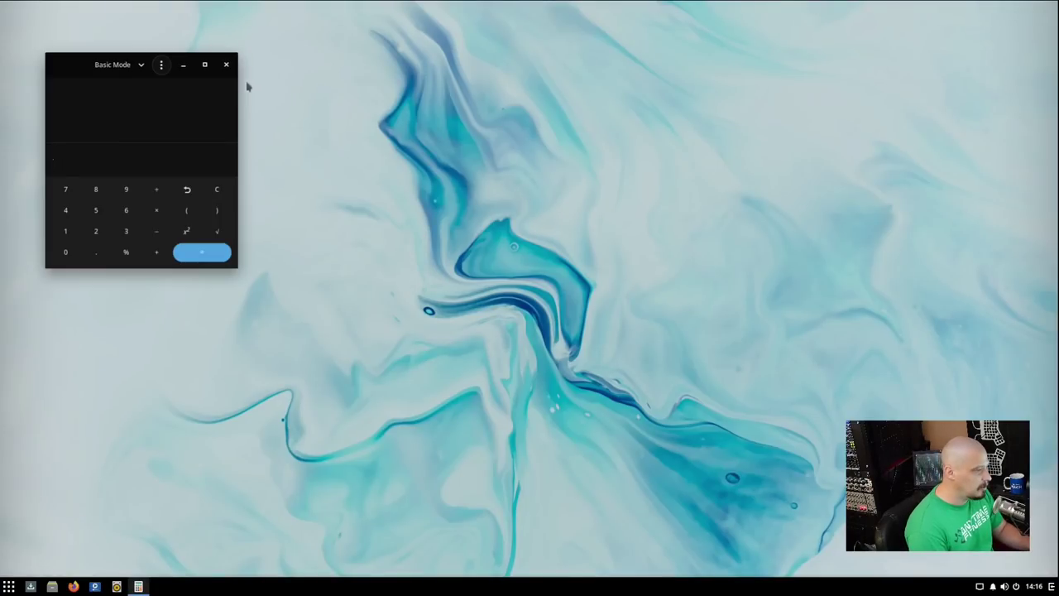
Check the Calculator version 3.38.2 in its About dialog.
{"action": "left_click", "coordinate": [161, 65]}
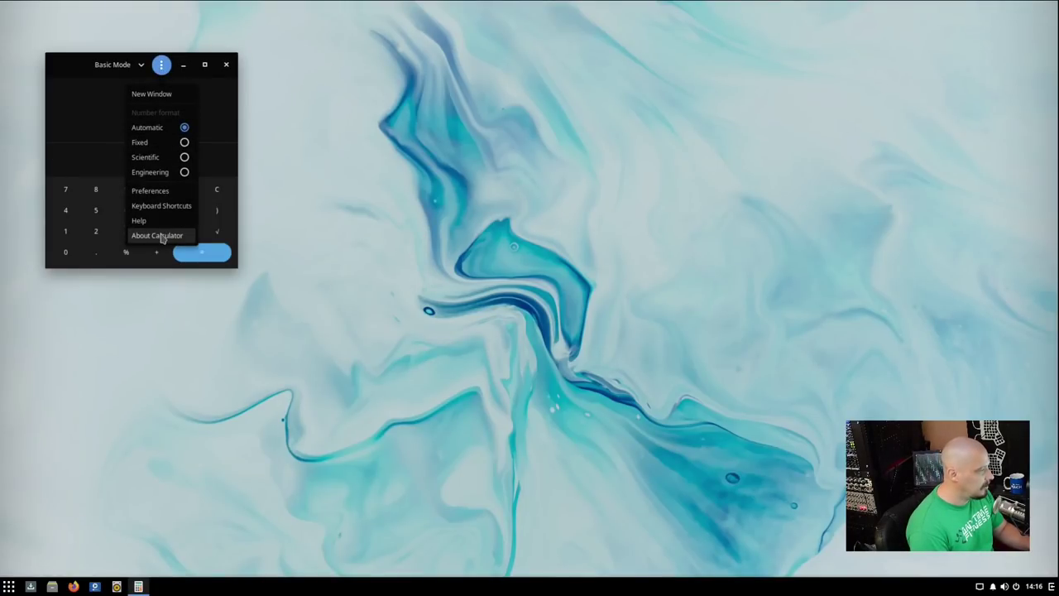
{"action": "left_click", "coordinate": [165, 237]}
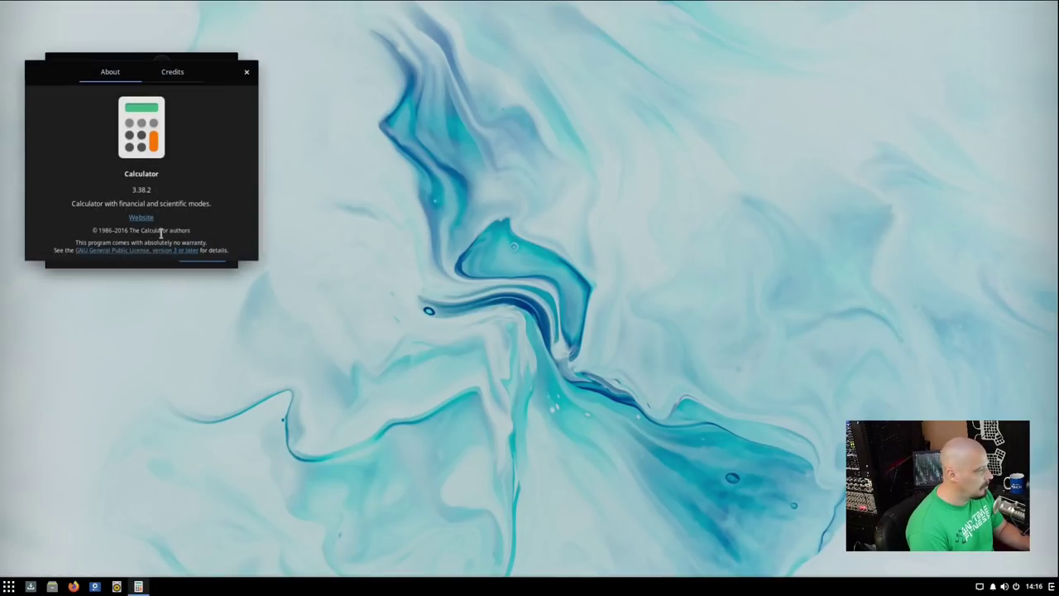
{"action": "left_click", "coordinate": [246, 73]}
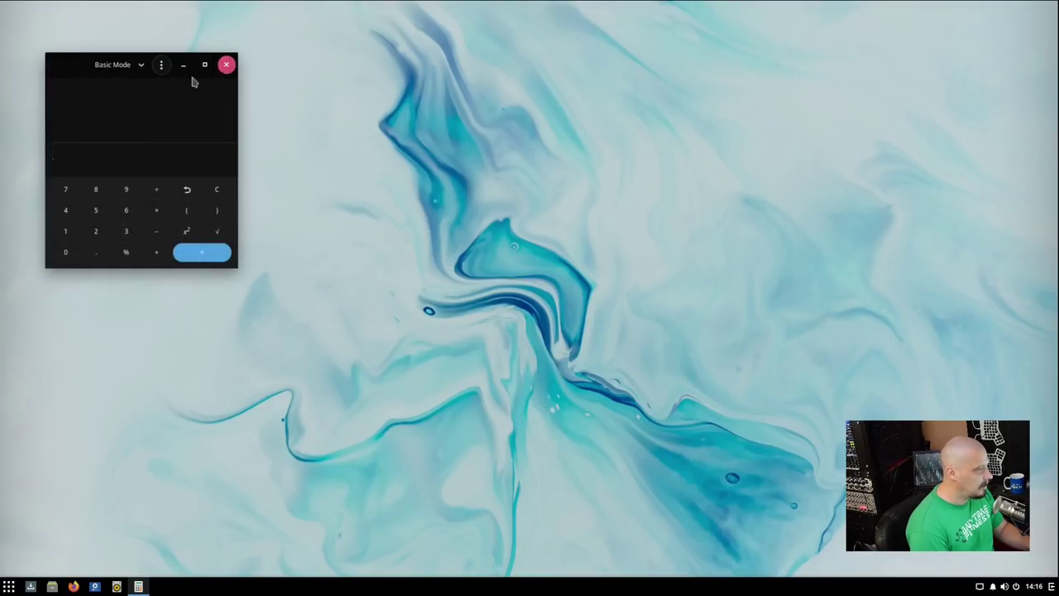
Switch Calculator to Advanced Mode, close it, and reopen the application menu.
{"action": "left_click", "coordinate": [160, 67]}
{"action": "left_click", "coordinate": [116, 64]}
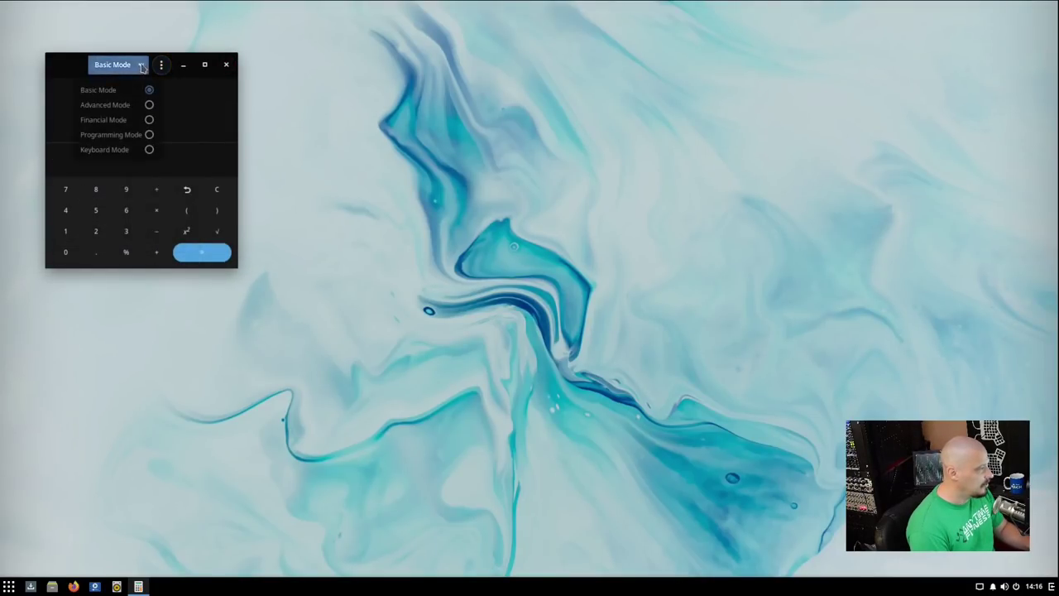
{"action": "left_click", "coordinate": [148, 108]}
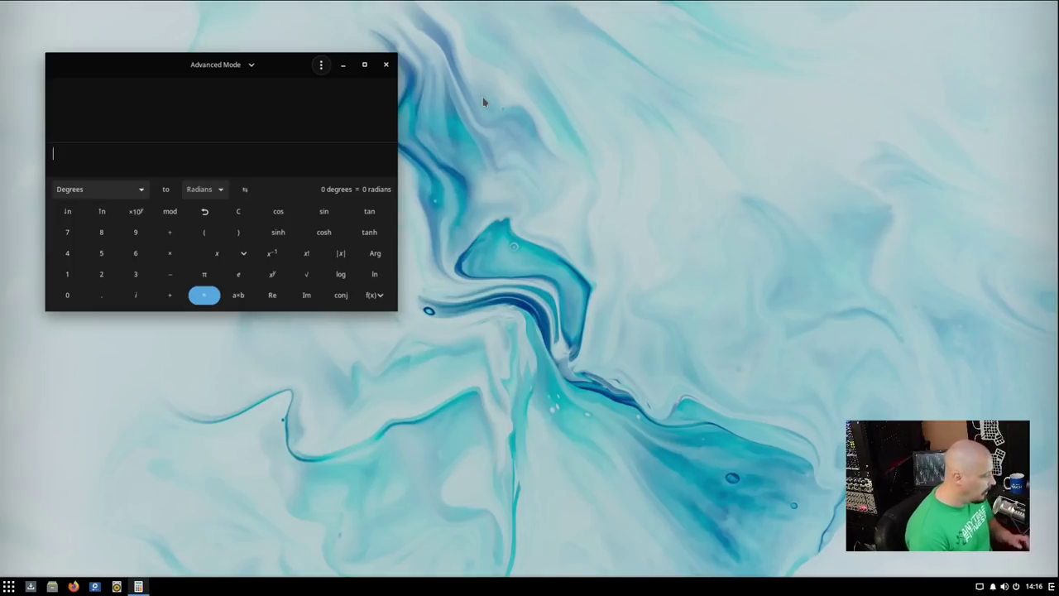
{"action": "left_click", "coordinate": [385, 65]}
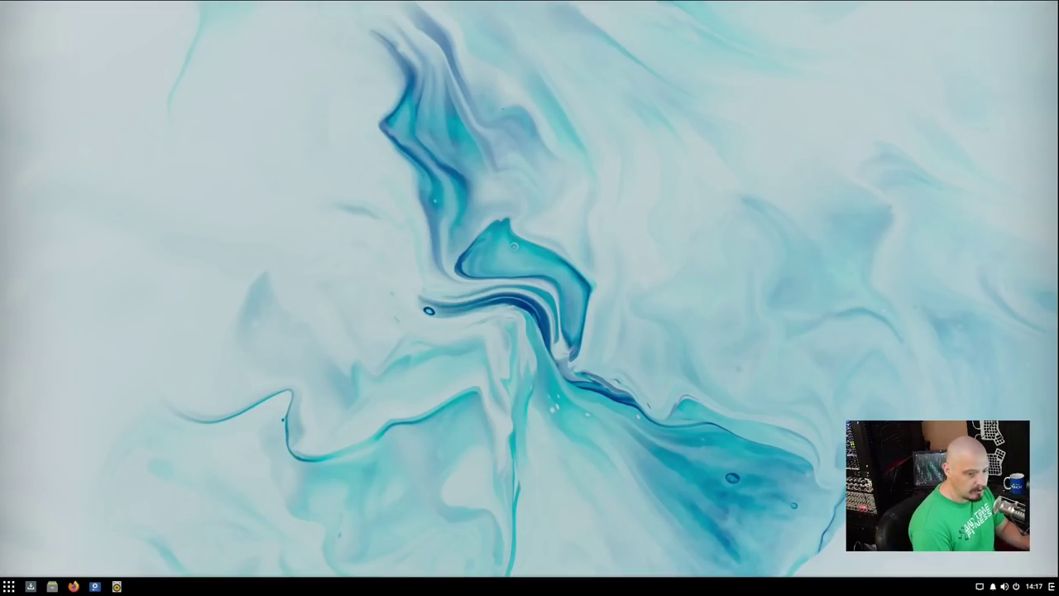
{"action": "key", "text": "super"}
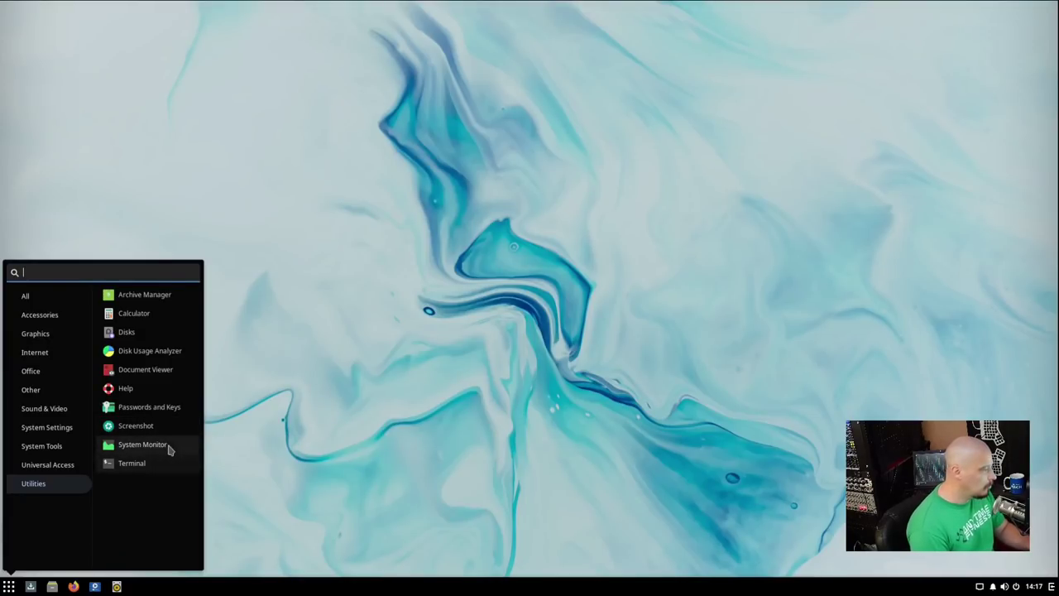
Launch System Monitor, view the Resources CPU, memory and network graphs, then close it.
{"action": "left_click", "coordinate": [143, 445]}
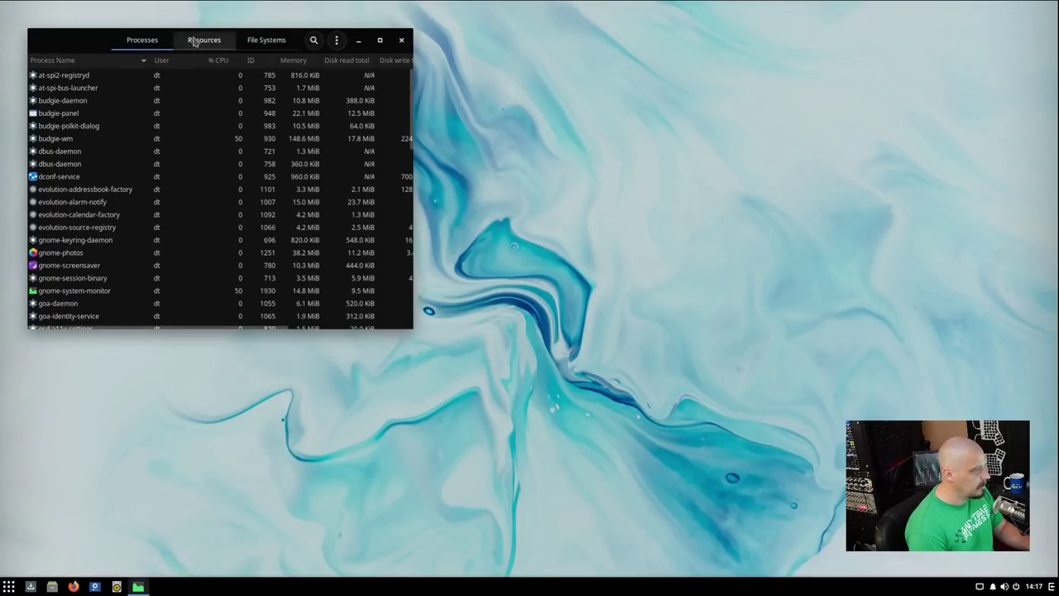
{"action": "left_click", "coordinate": [302, 123]}
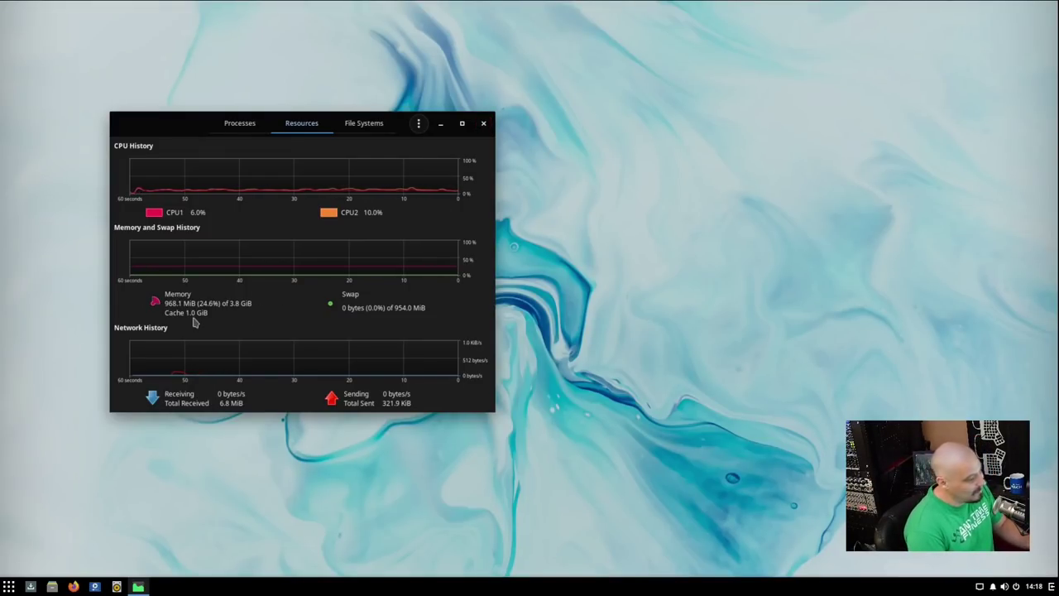
{"action": "left_click", "coordinate": [484, 124]}
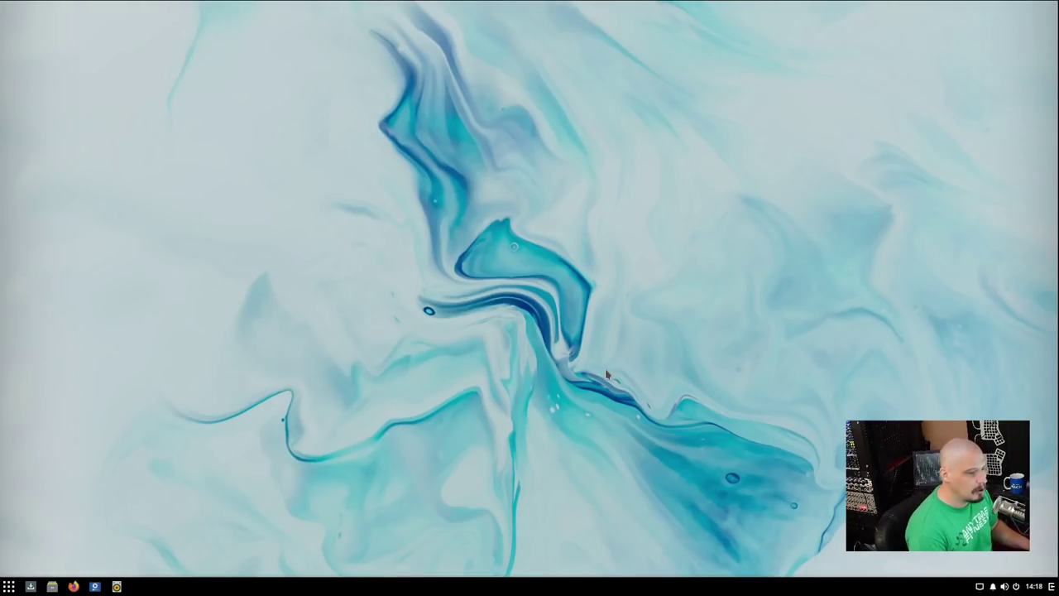
Launch Terminal by searching 'term' and maximize its window.
{"action": "key", "text": "super"}
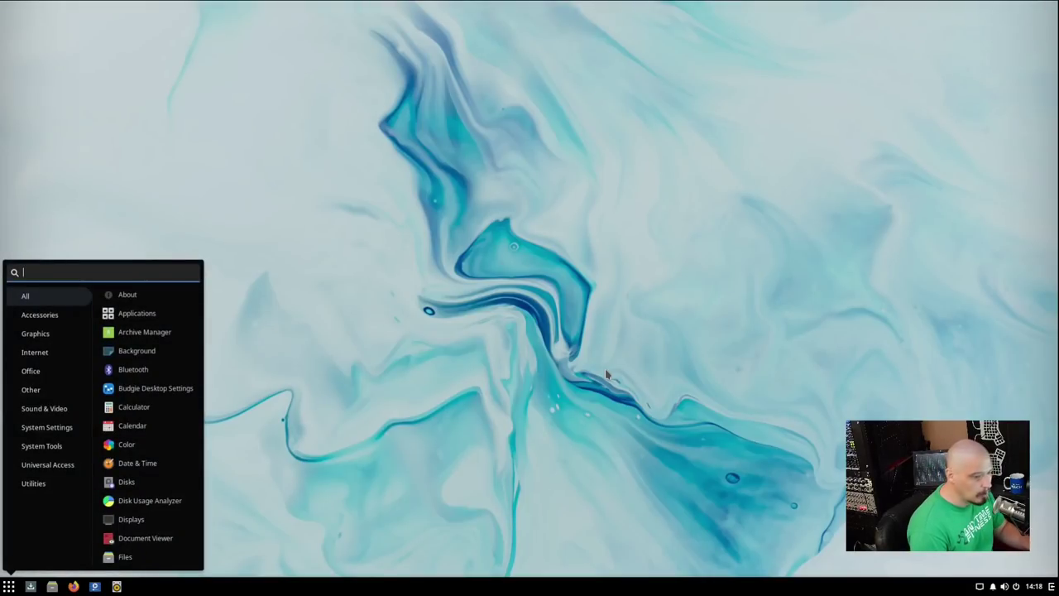
{"action": "type", "text": "term"}
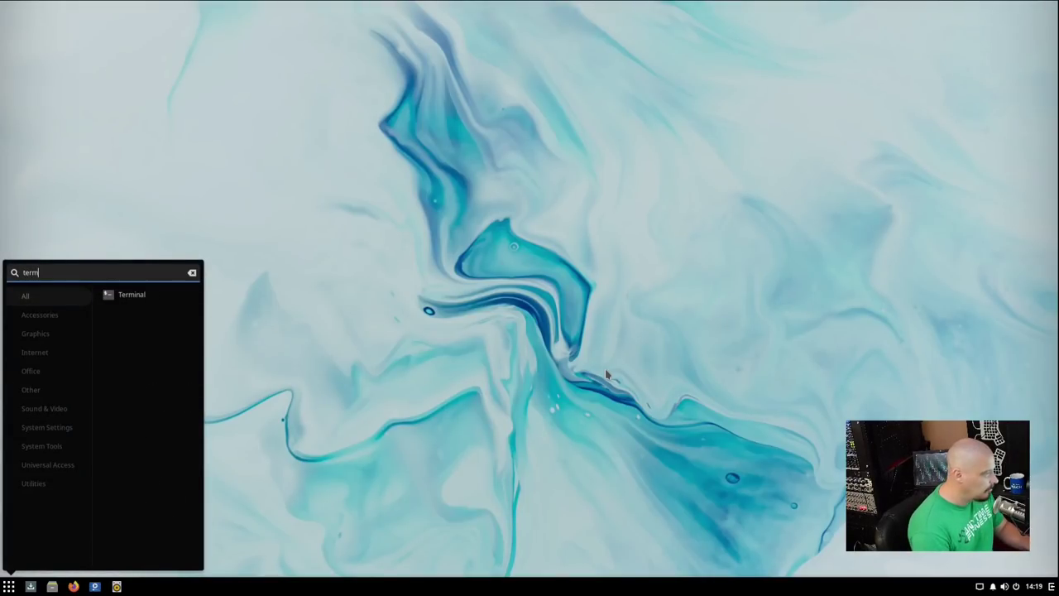
{"action": "key", "text": "Return"}
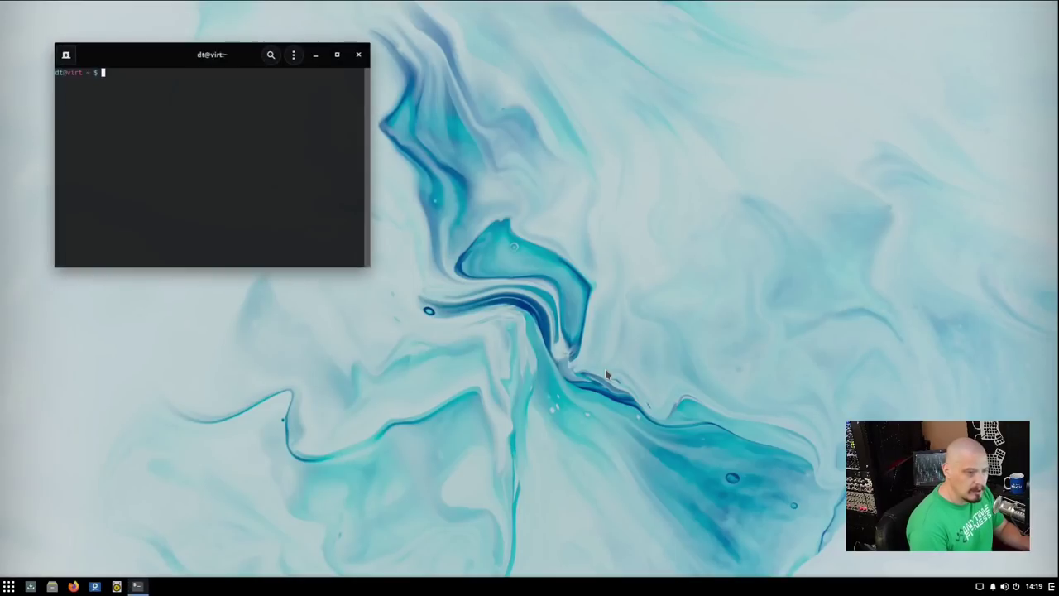
{"action": "double_click", "coordinate": [189, 54]}
Enlarge the terminal text and run uname -r, showing kernel 5.10.12-171.current.
{"action": "type", "text": "sudo"}
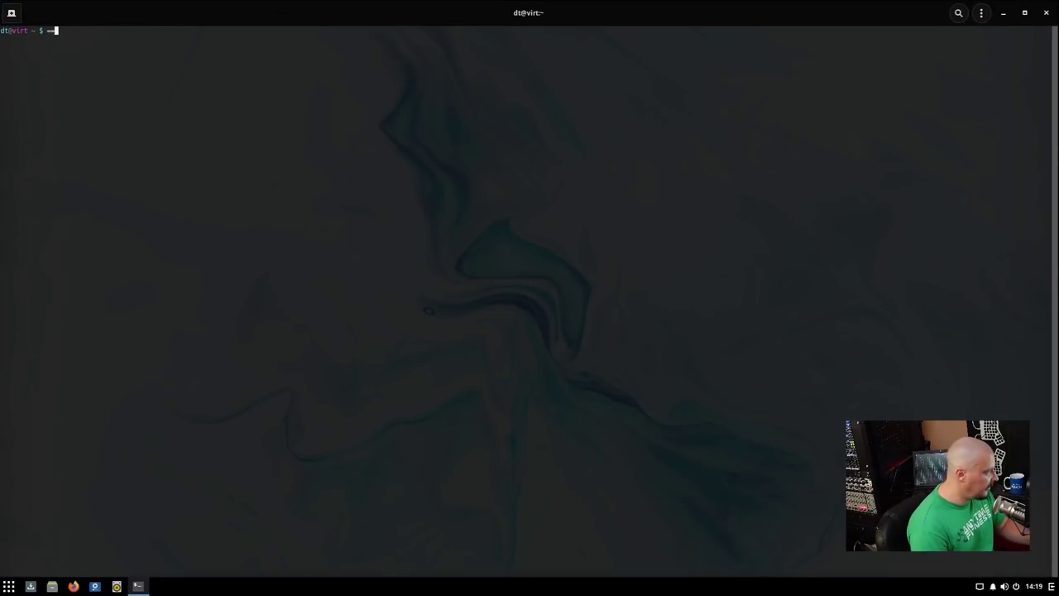
{"action": "key", "text": "BackSpace"}
{"action": "key", "text": "BackSpace"}
{"action": "key", "text": "BackSpace"}
{"action": "key", "text": "BackSpace"}
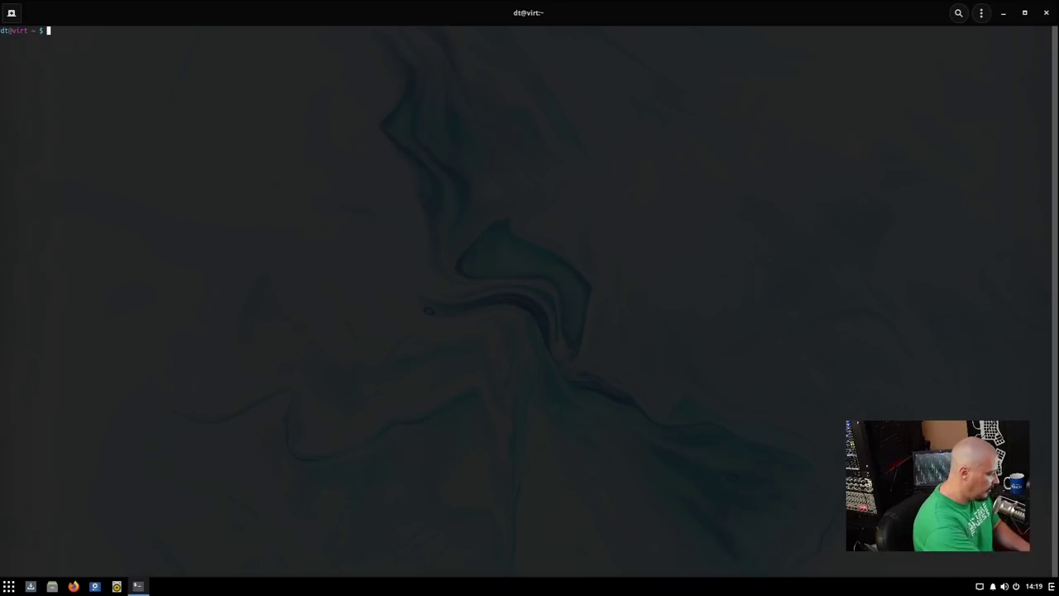
{"action": "key", "text": "ctrl+plus"}
{"action": "key", "text": "ctrl+plus"}
{"action": "key", "text": "ctrl+plus"}
{"action": "key", "text": "ctrl+plus"}
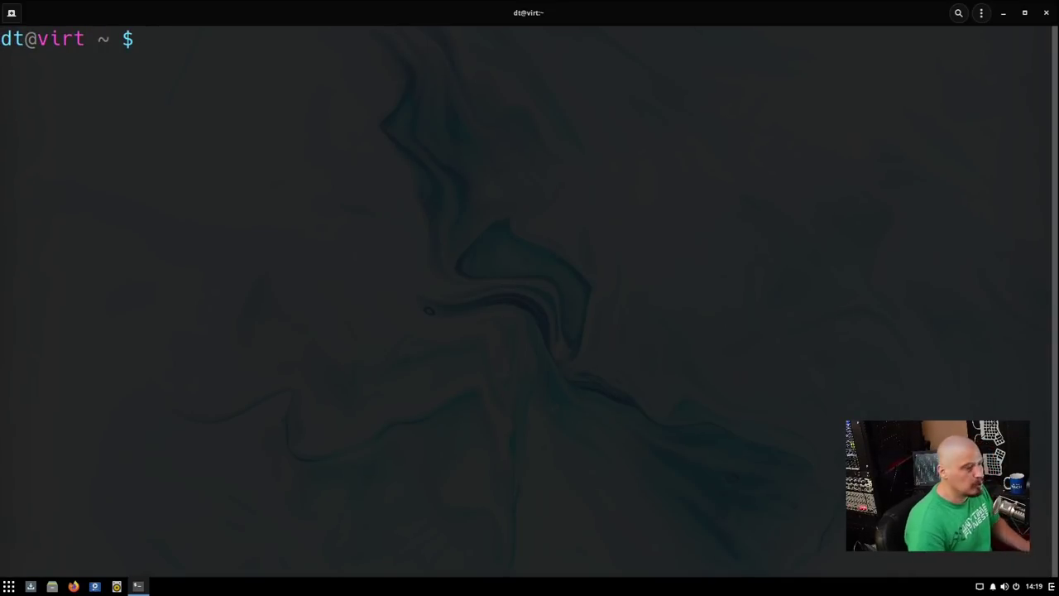
{"action": "type", "text": "uname "}
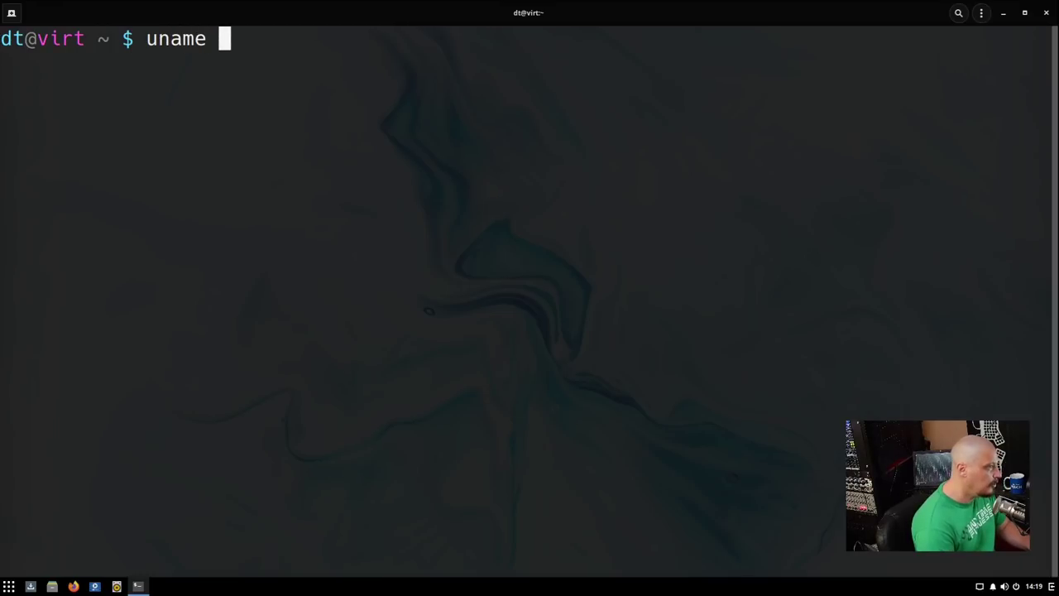
{"action": "type", "text": "-r"}
{"action": "key", "text": "Return"}
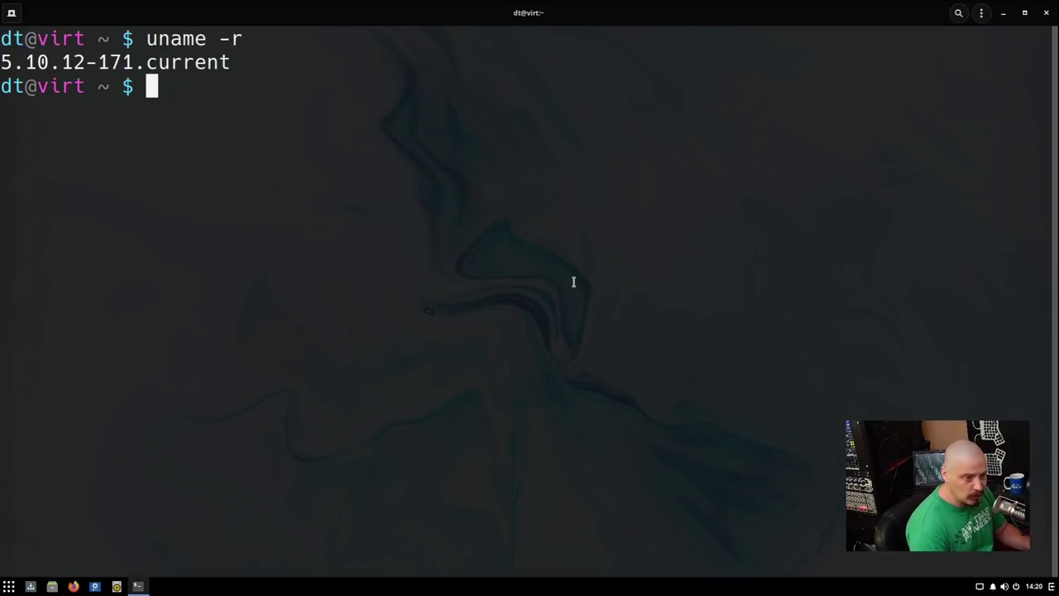
Find that htop isn't available, then install it with sudo eopkg it htop.
{"action": "type", "text": "htop"}
{"action": "key", "text": "Return"}
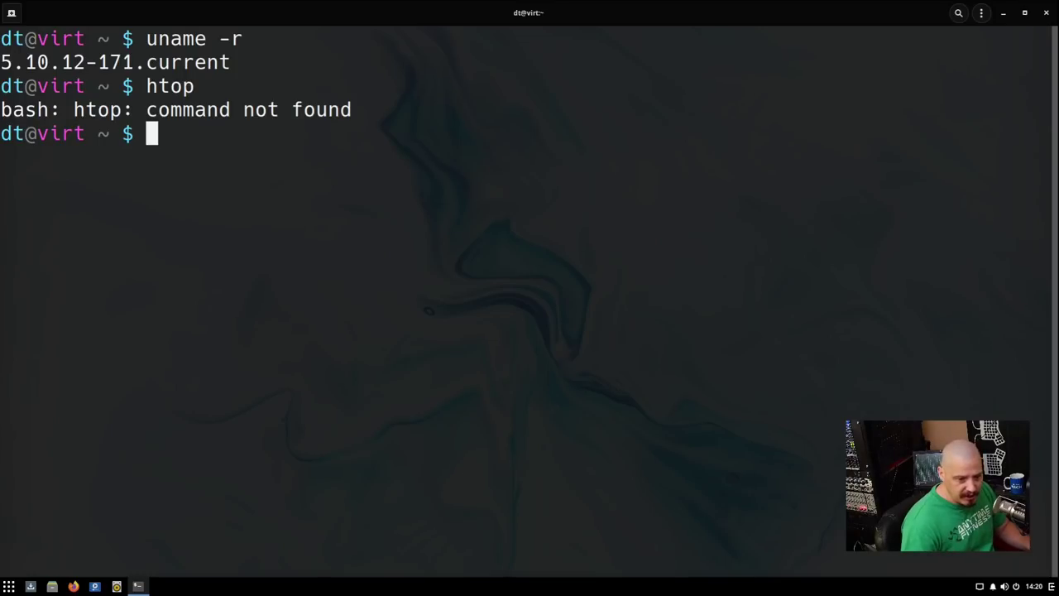
{"action": "type", "text": "sud"}
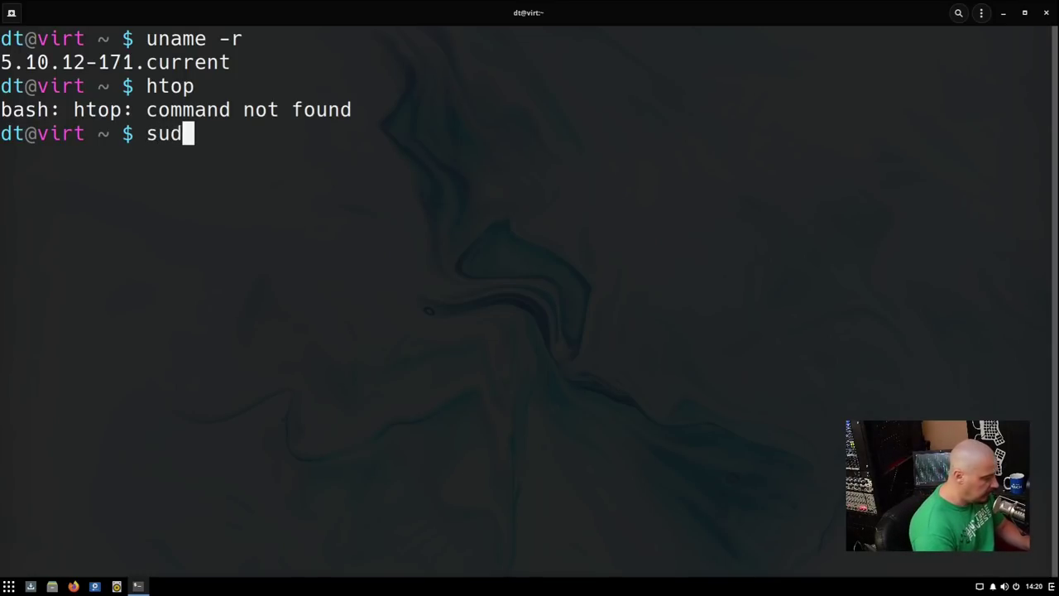
{"action": "type", "text": "o eopkg"}
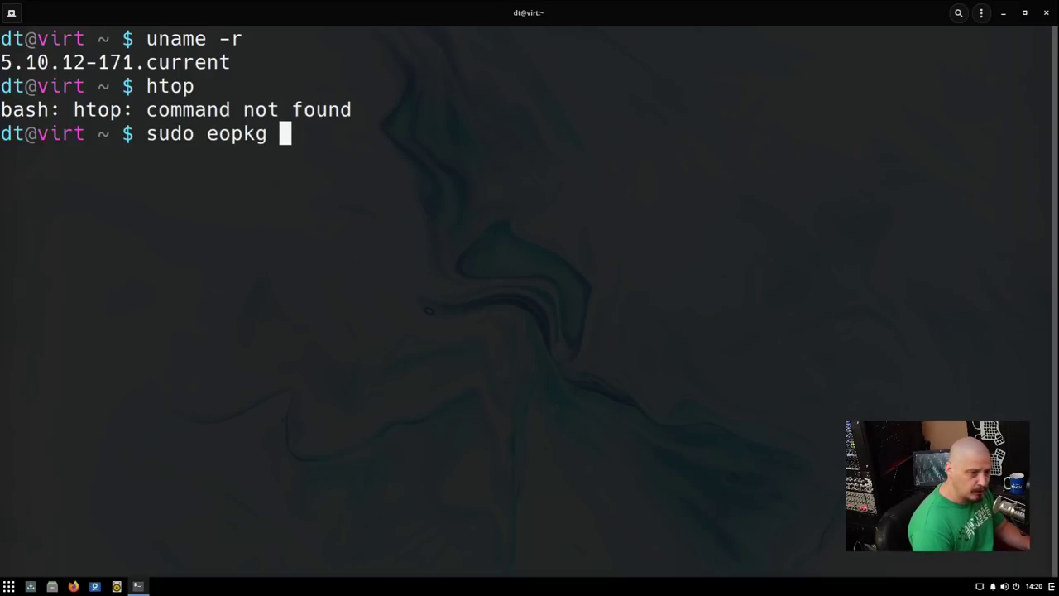
{"action": "type", "text": " it"}
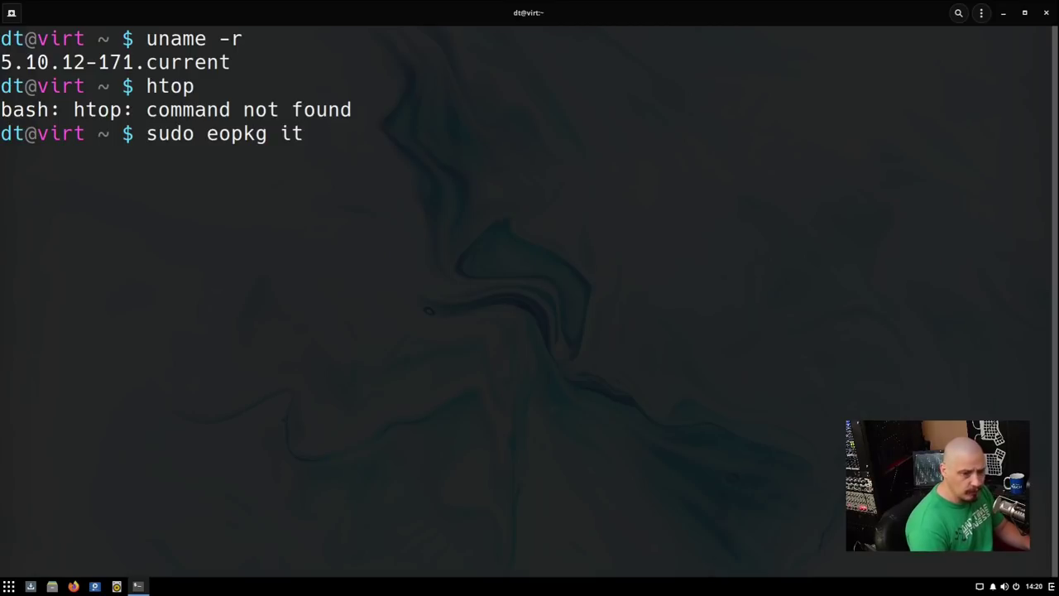
{"action": "type", "text": " htop"}
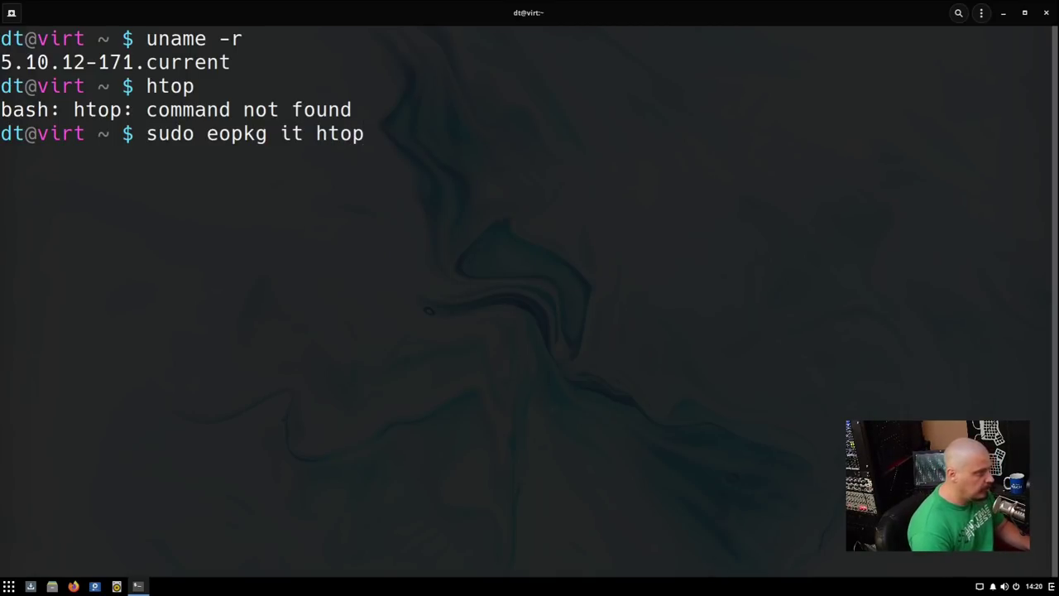
{"action": "key", "text": "Return"}
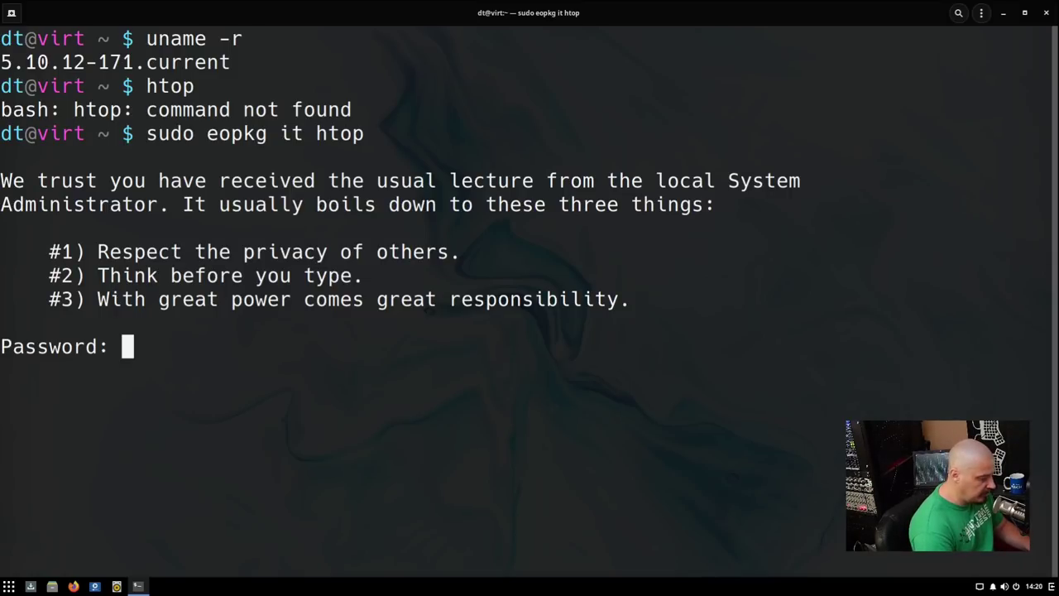
{"action": "key", "text": "Return"}
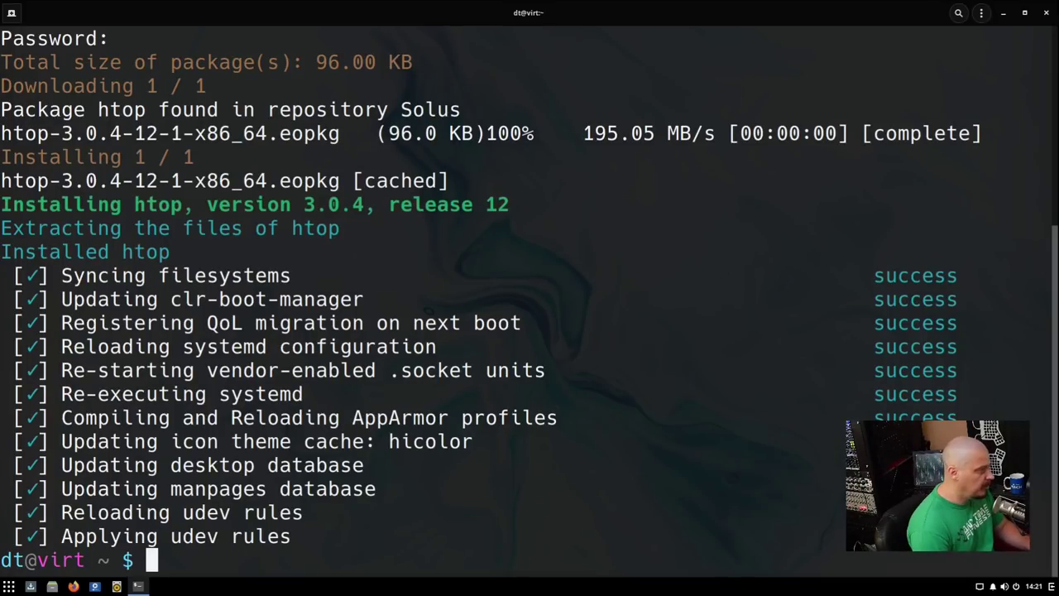
Run htop to view running processes, then quit back to the prompt with q.
{"action": "type", "text": "htop"}
{"action": "key", "text": "Return"}
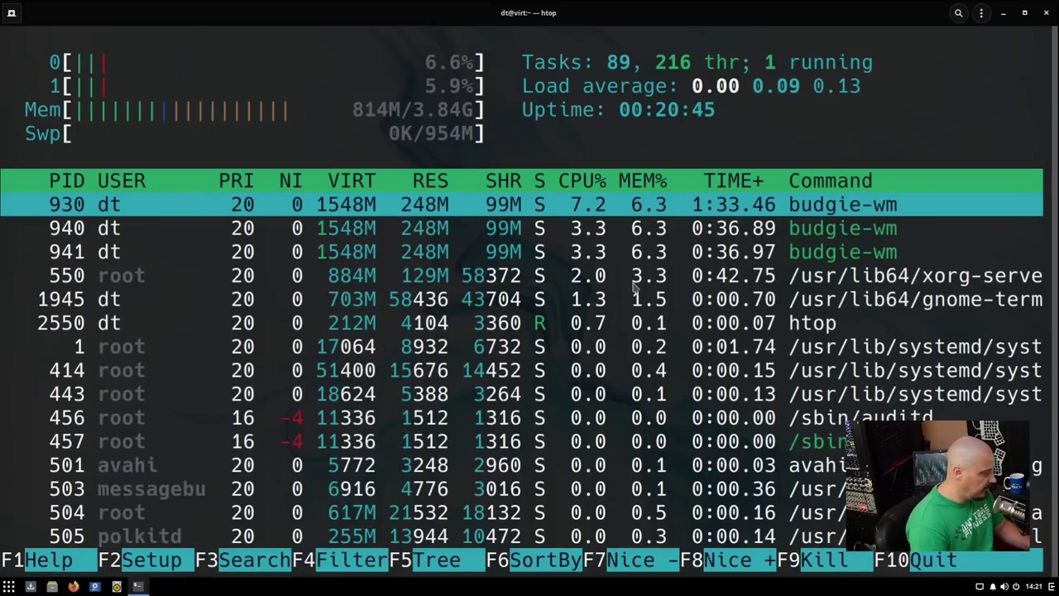
{"action": "key", "text": "q"}
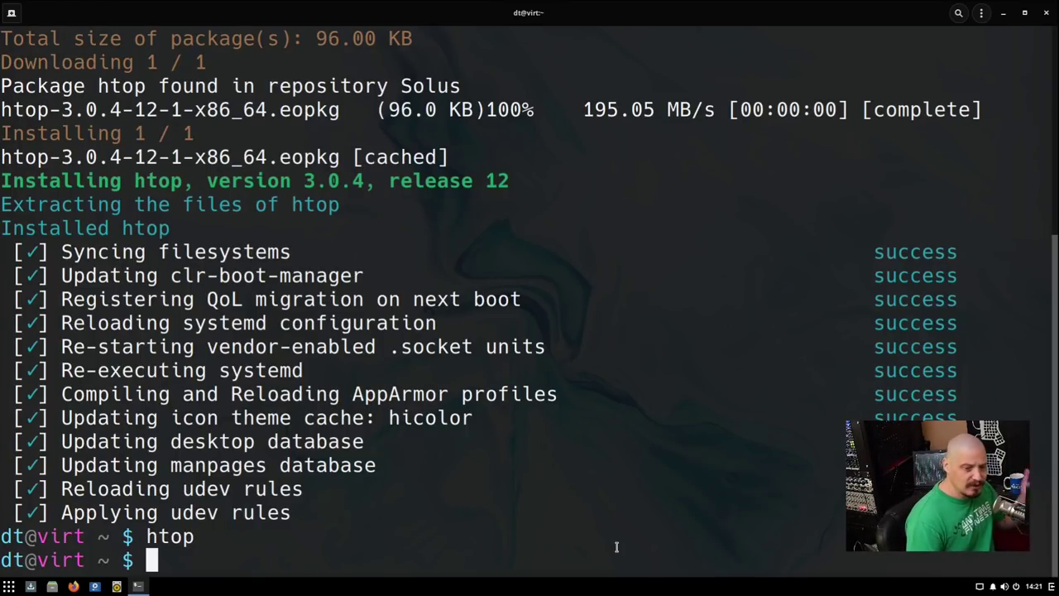
Start the full system upgrade with sudo eopkg upgrade and minimize the terminal.
{"action": "type", "text": "sudo"}
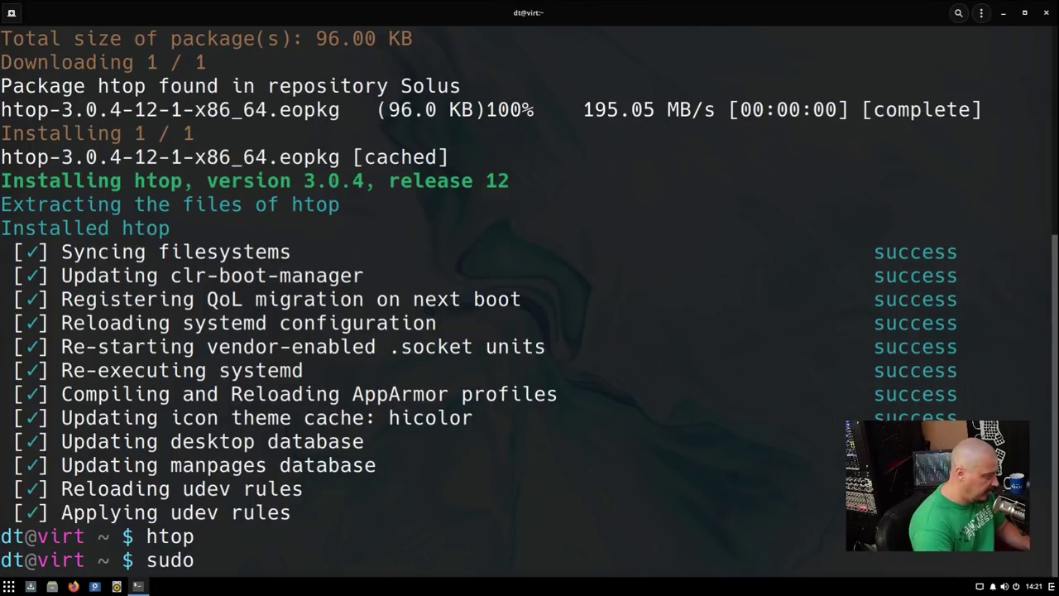
{"action": "type", "text": " eopkg u"}
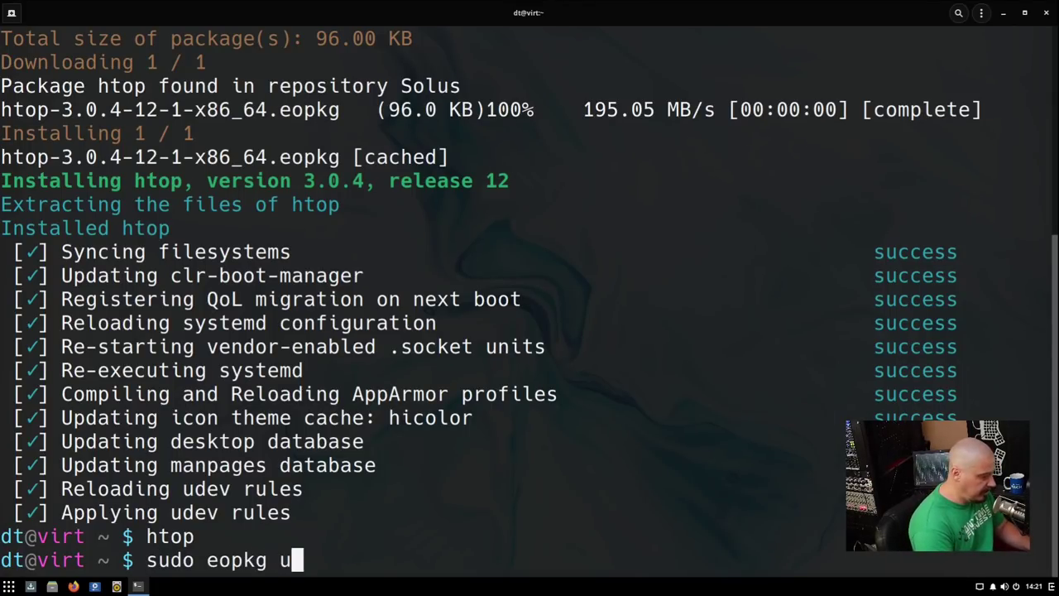
{"action": "type", "text": "pgrade"}
{"action": "key", "text": "Return"}
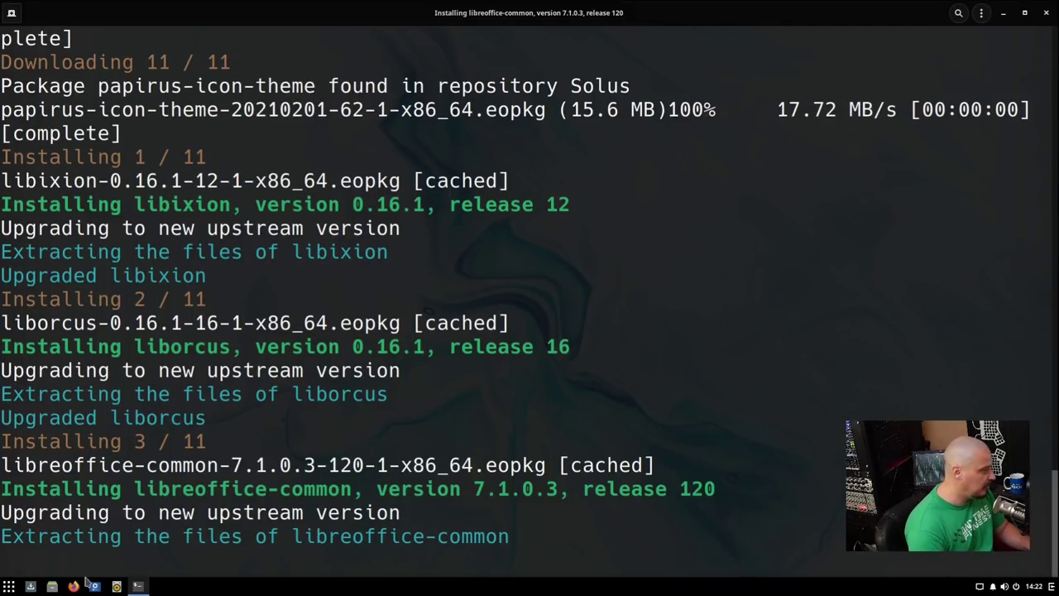
{"action": "left_click", "coordinate": [138, 586]}
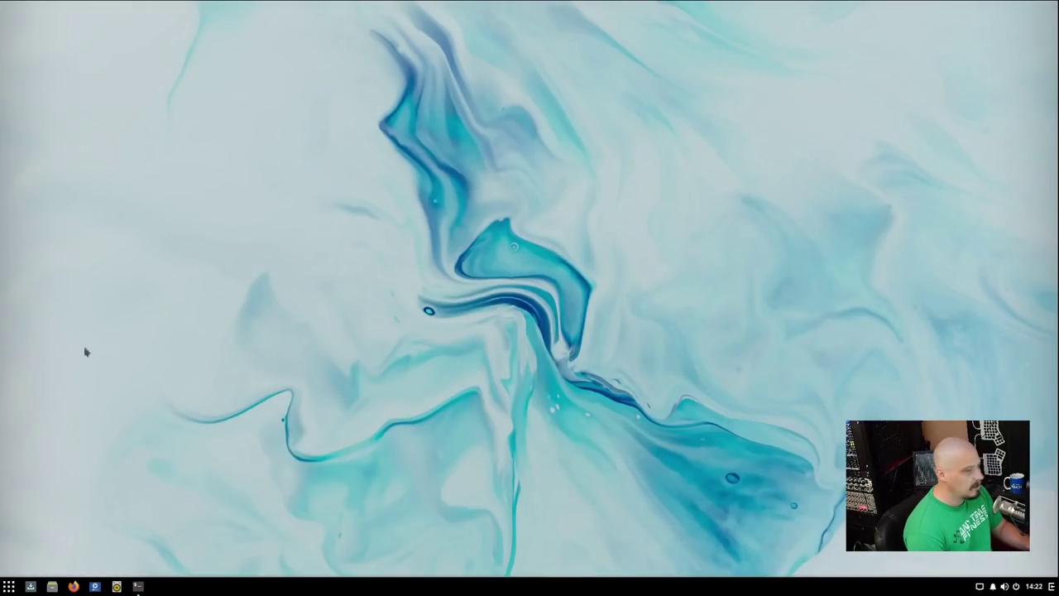
Open System Settings from the desktop menu and browse the Background page's wallpaper thumbnails.
{"action": "right_click", "coordinate": [125, 160]}
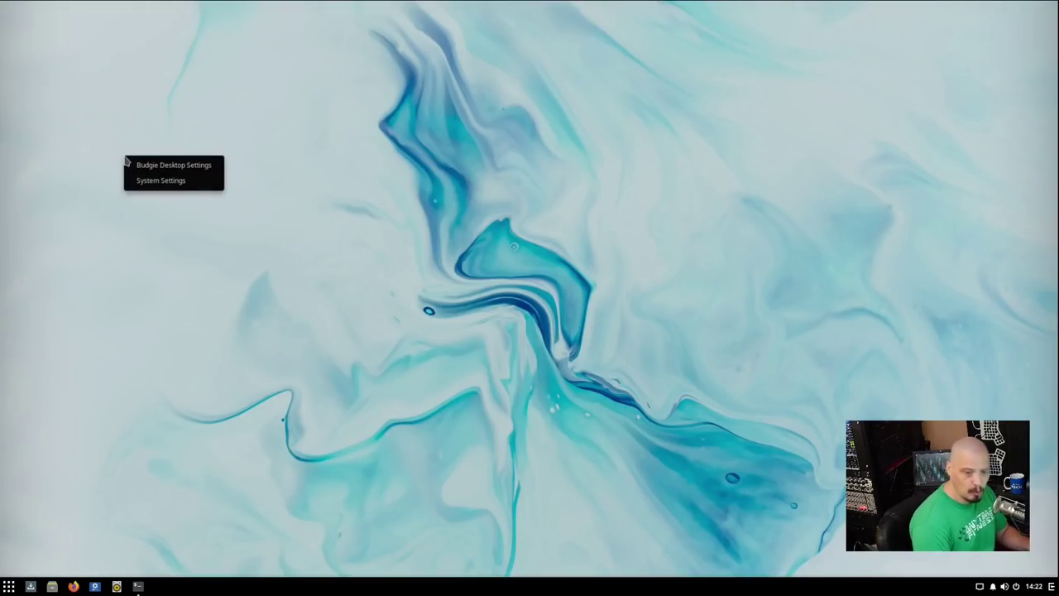
{"action": "left_click", "coordinate": [166, 186]}
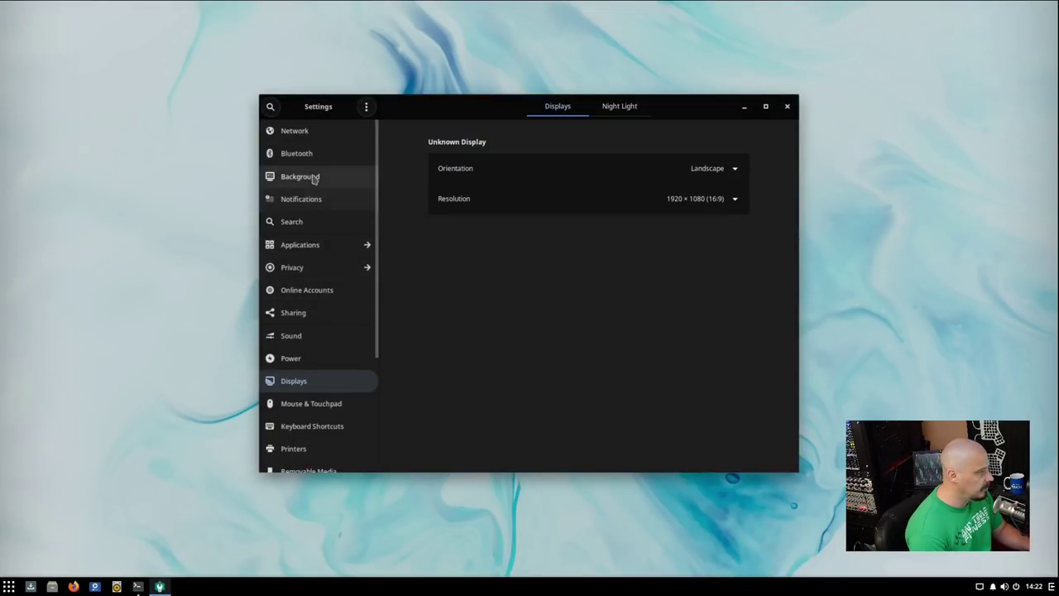
{"action": "left_click", "coordinate": [314, 179]}
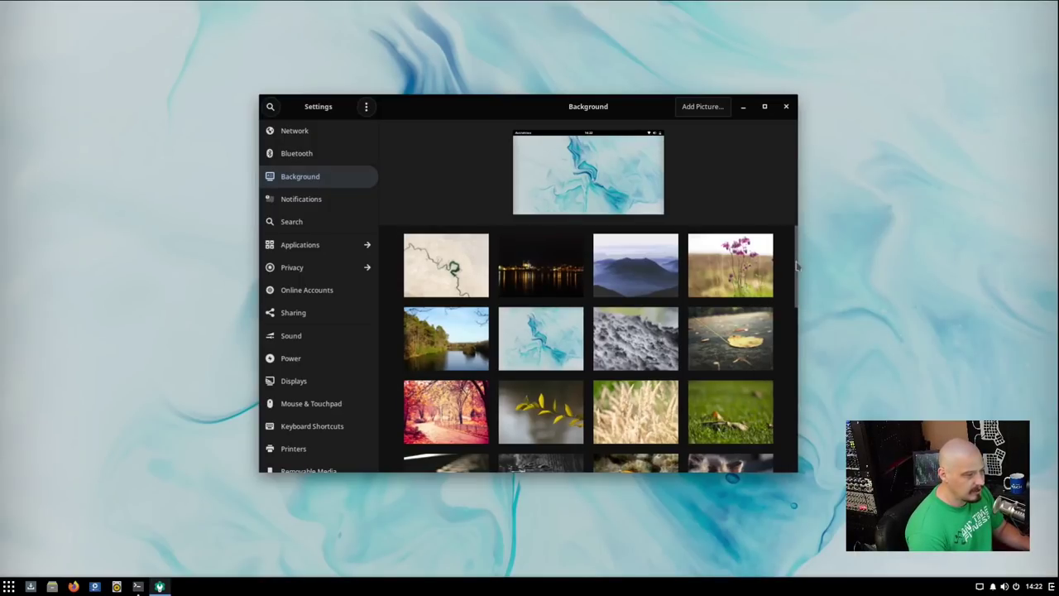
{"action": "left_click_drag", "start_coordinate": [799, 265], "coordinate": [783, 197]}
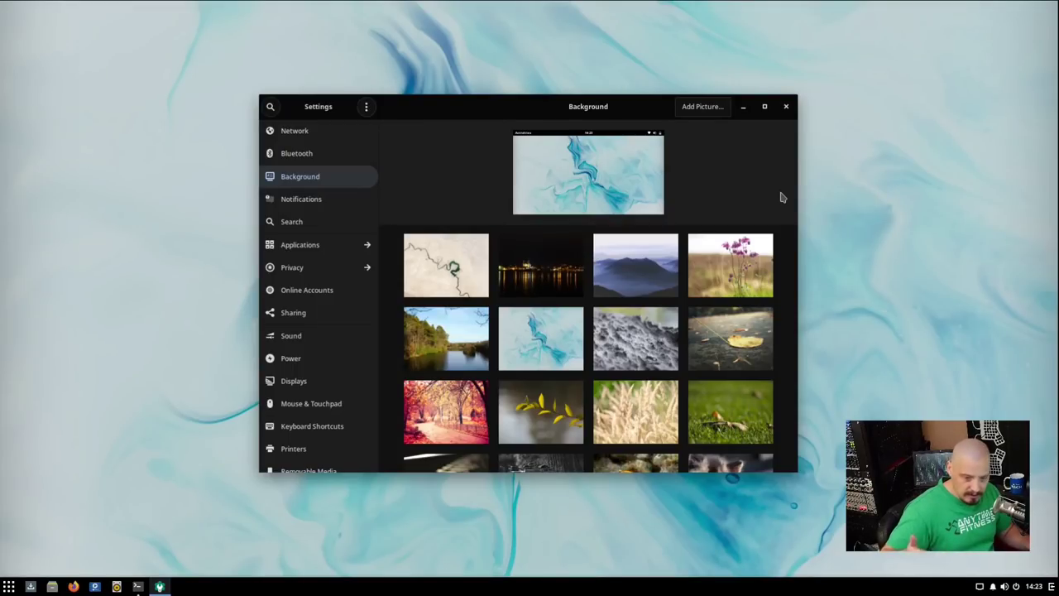
{"action": "scroll", "coordinate": [568, 448], "scroll_direction": "down", "scroll_amount": 10}
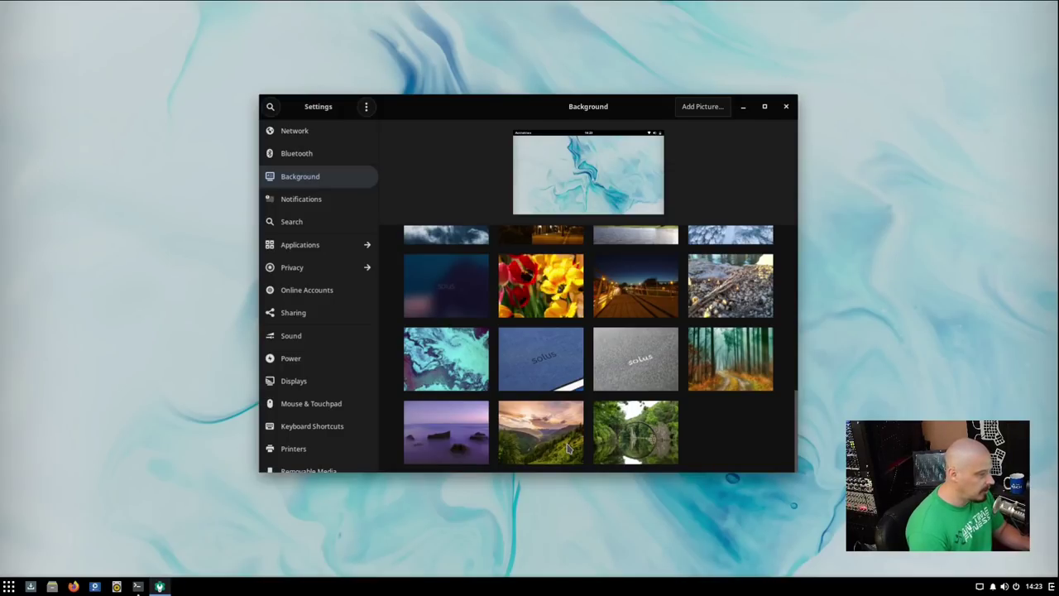
{"action": "scroll", "coordinate": [658, 418], "scroll_direction": "up", "scroll_amount": 5}
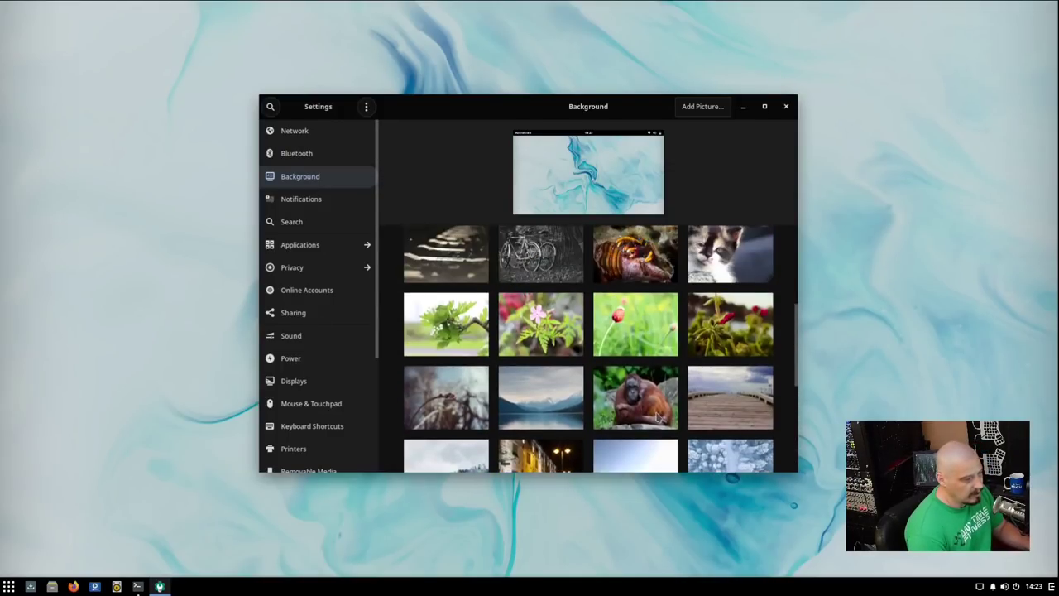
{"action": "scroll", "coordinate": [658, 418], "scroll_direction": "up", "scroll_amount": 3}
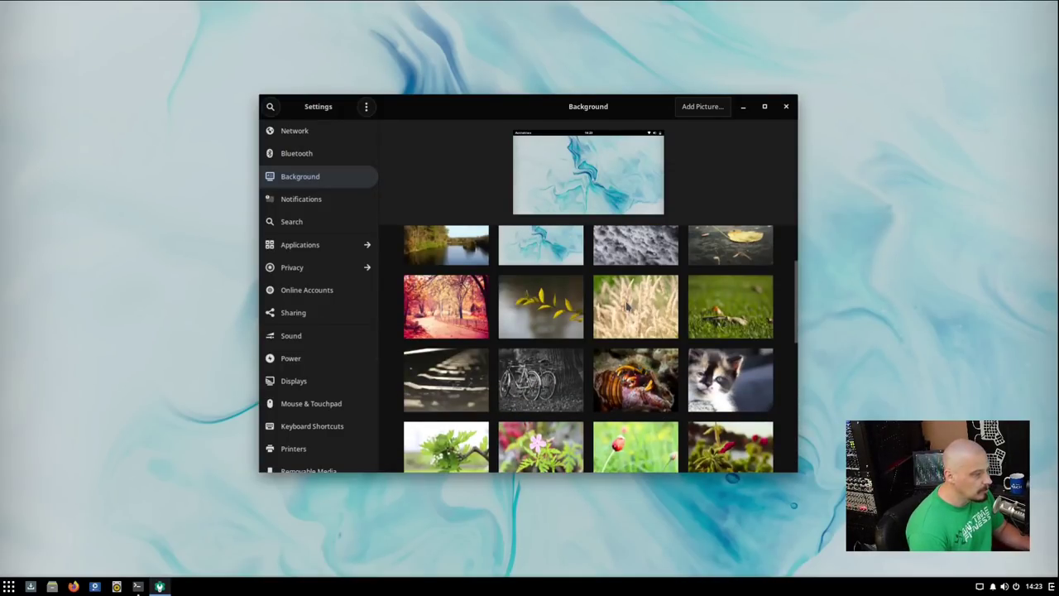
{"action": "scroll", "coordinate": [627, 307], "scroll_direction": "up", "scroll_amount": 2}
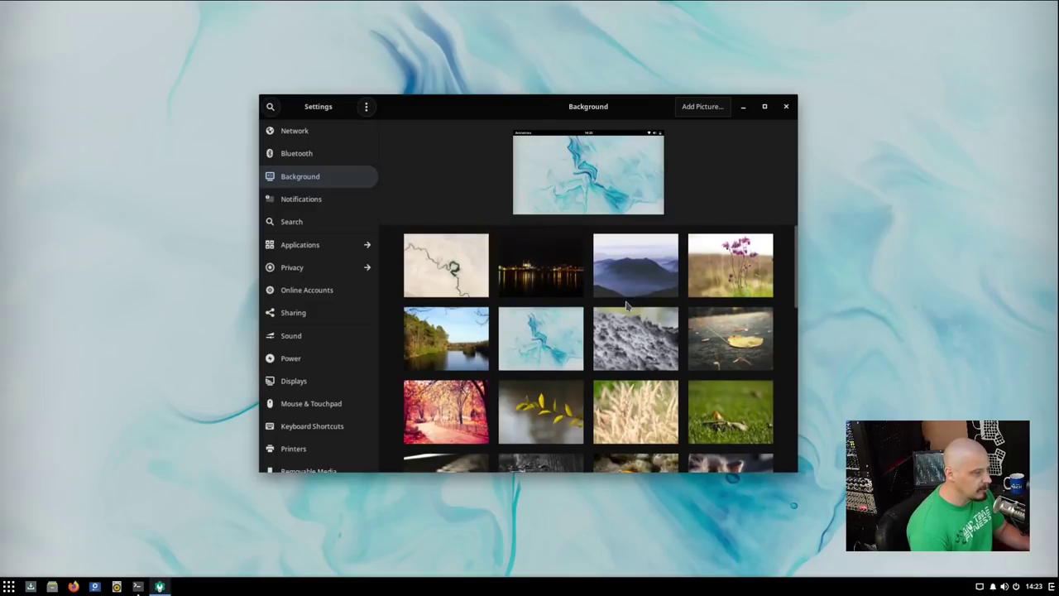
Preview the autumn leaf wallpaper, then switch to the snowy forest aerial photo.
{"action": "left_click", "coordinate": [727, 348]}
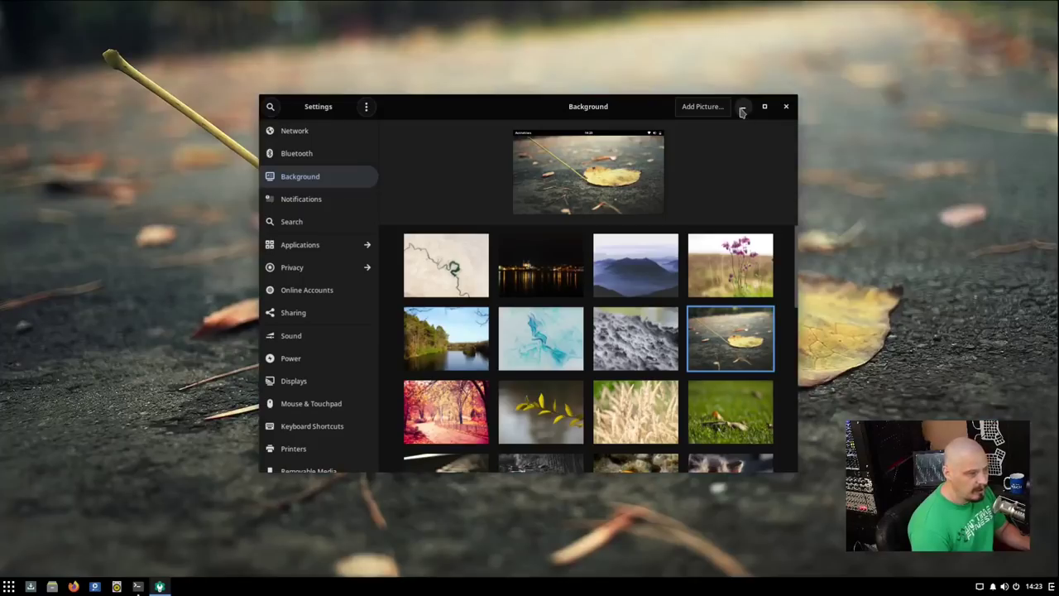
{"action": "left_click", "coordinate": [743, 107]}
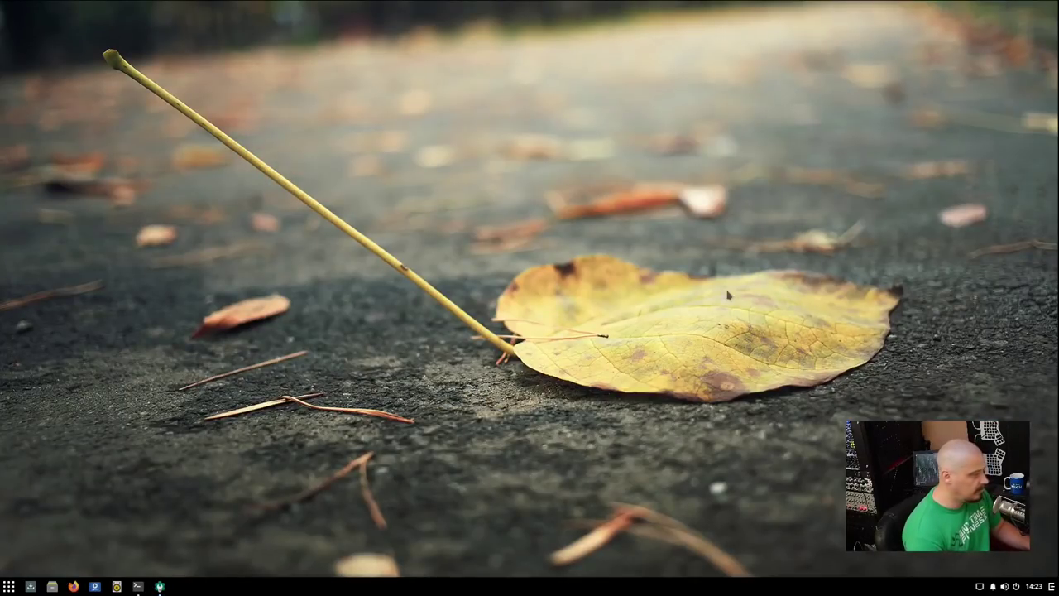
{"action": "left_click", "coordinate": [160, 587]}
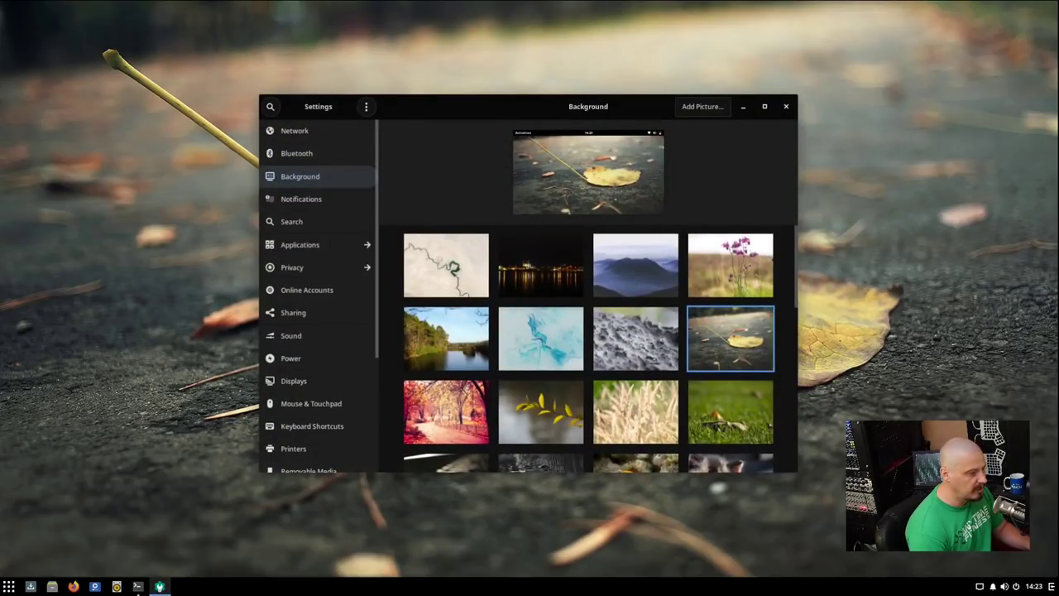
{"action": "scroll", "coordinate": [582, 396], "scroll_direction": "down", "scroll_amount": 1}
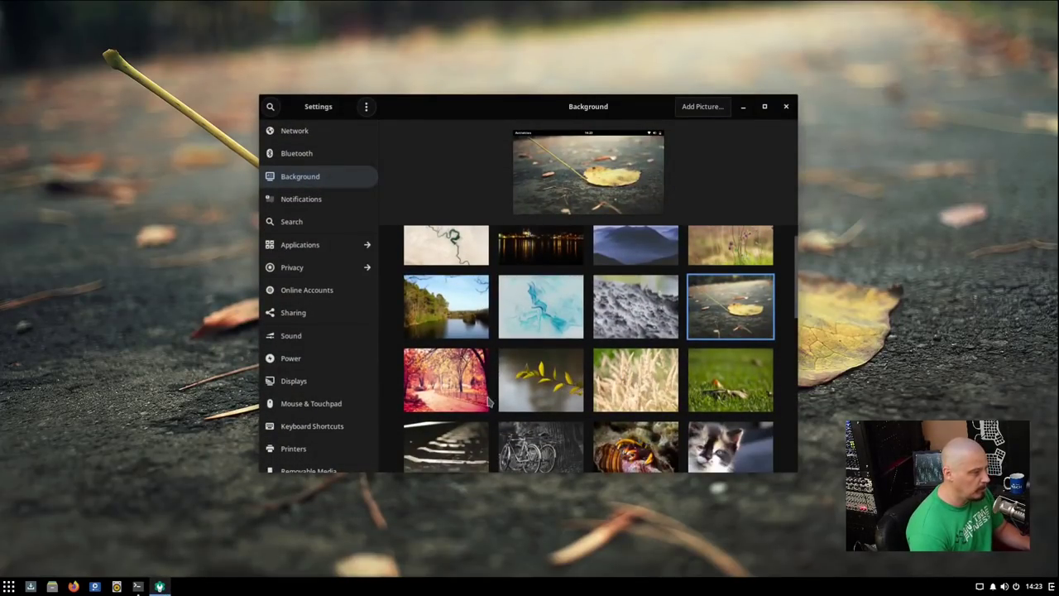
{"action": "scroll", "coordinate": [537, 397], "scroll_direction": "down", "scroll_amount": 6}
{"action": "scroll", "coordinate": [494, 396], "scroll_direction": "down", "scroll_amount": 2}
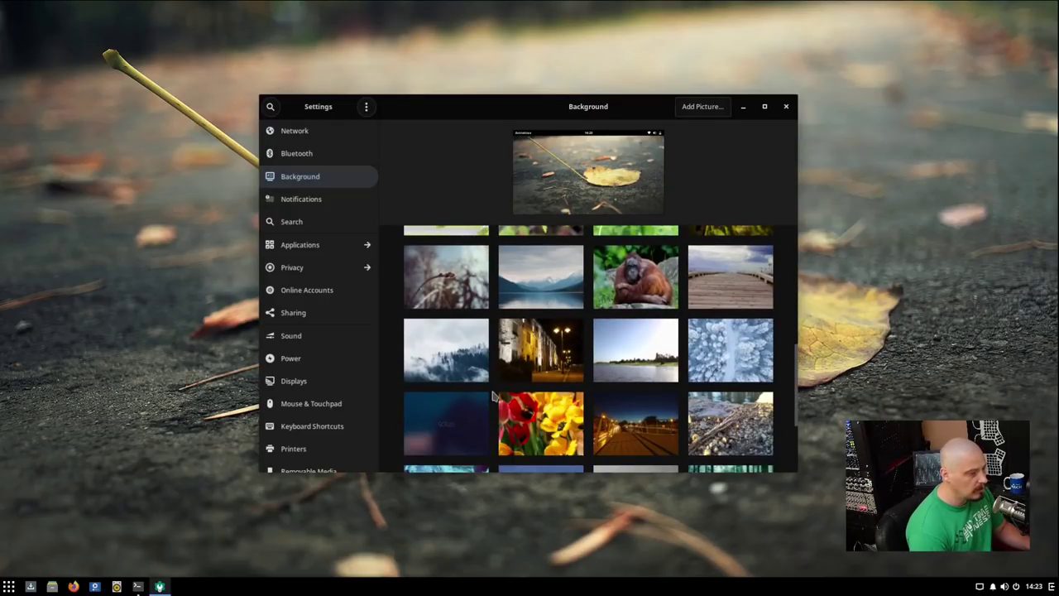
{"action": "left_click", "coordinate": [727, 356]}
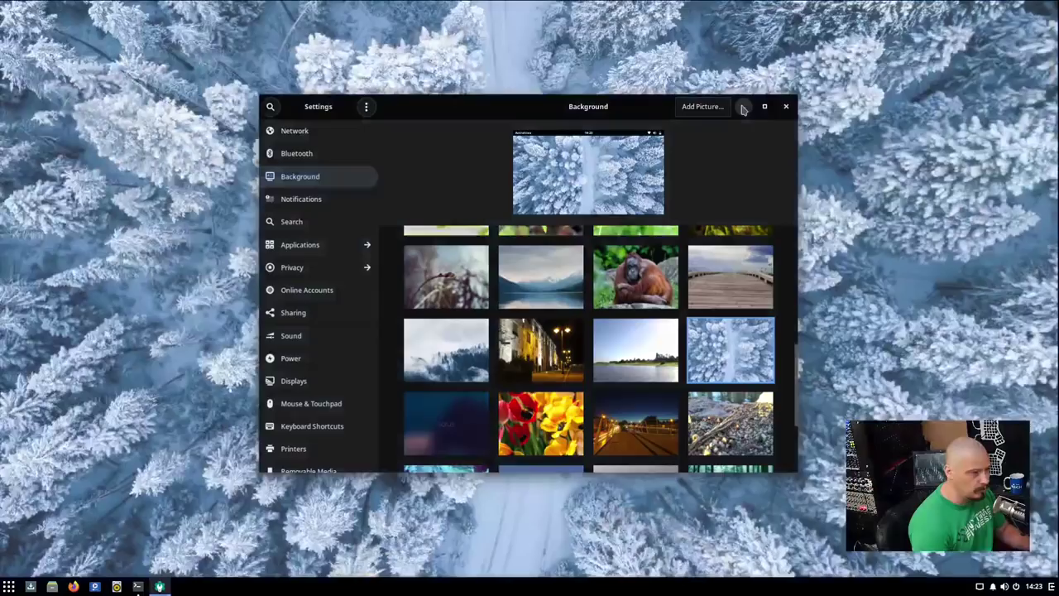
{"action": "left_click", "coordinate": [743, 106]}
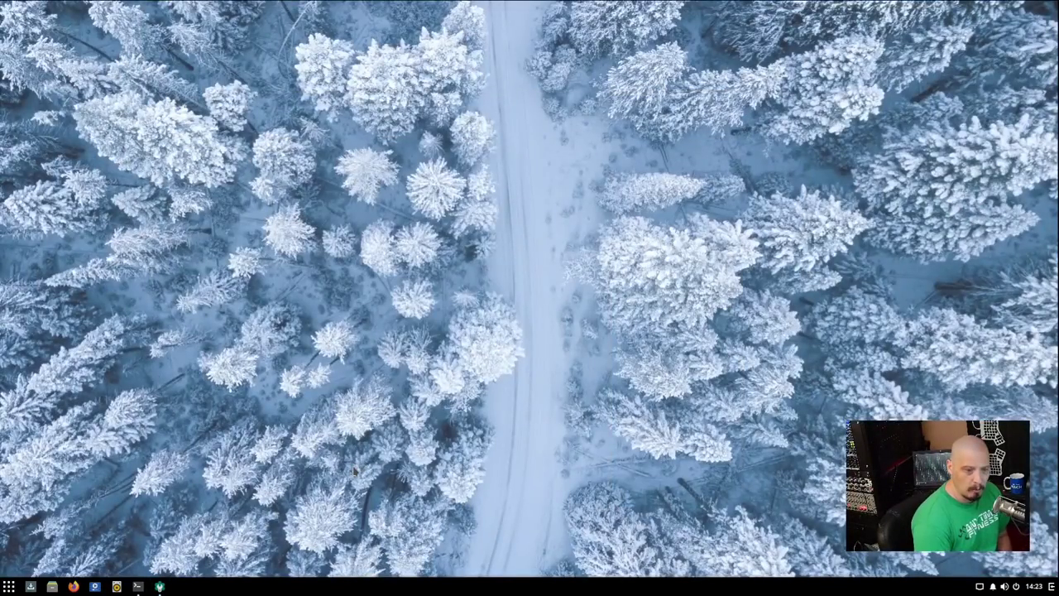
Open the Files window on the Home folder, nudge it lower, then close it.
{"action": "left_click", "coordinate": [52, 586]}
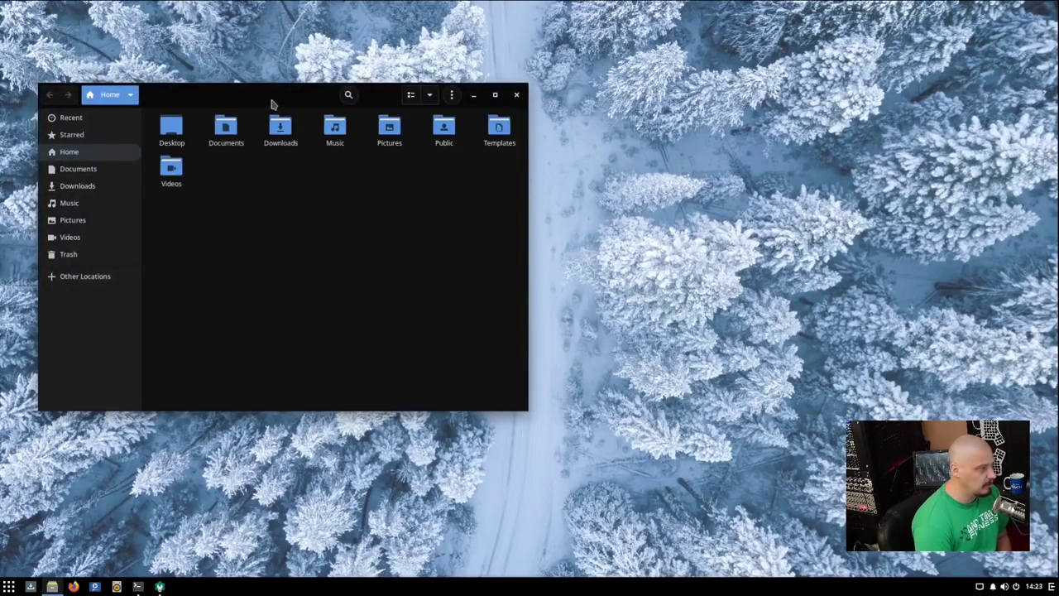
{"action": "left_click_drag", "start_coordinate": [271, 101], "coordinate": [282, 132]}
{"action": "left_click", "coordinate": [524, 130]}
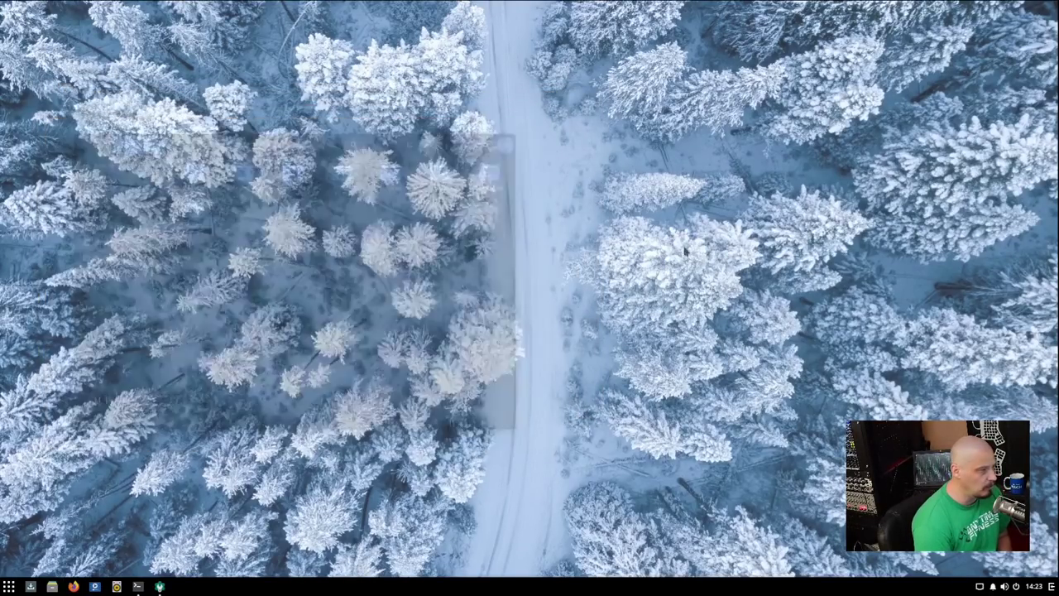
{"action": "key", "text": "super+a"}
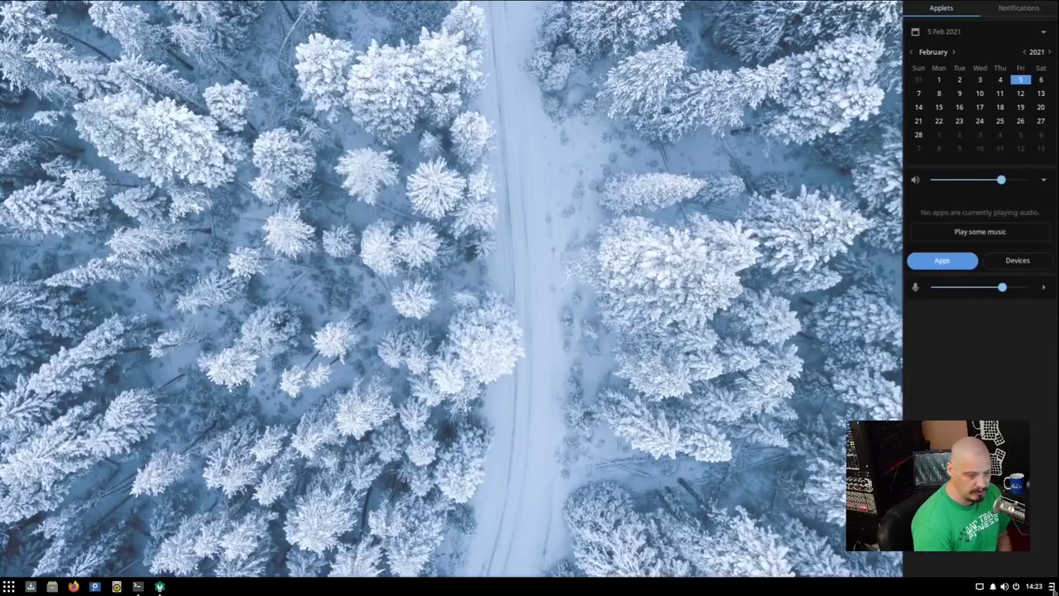
{"action": "key", "text": "super+a"}
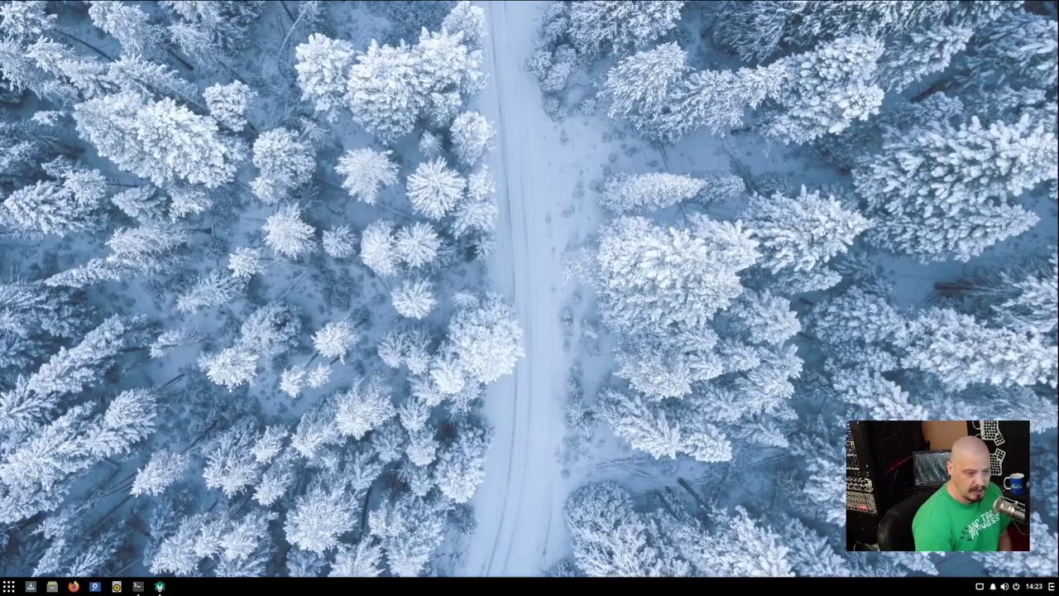